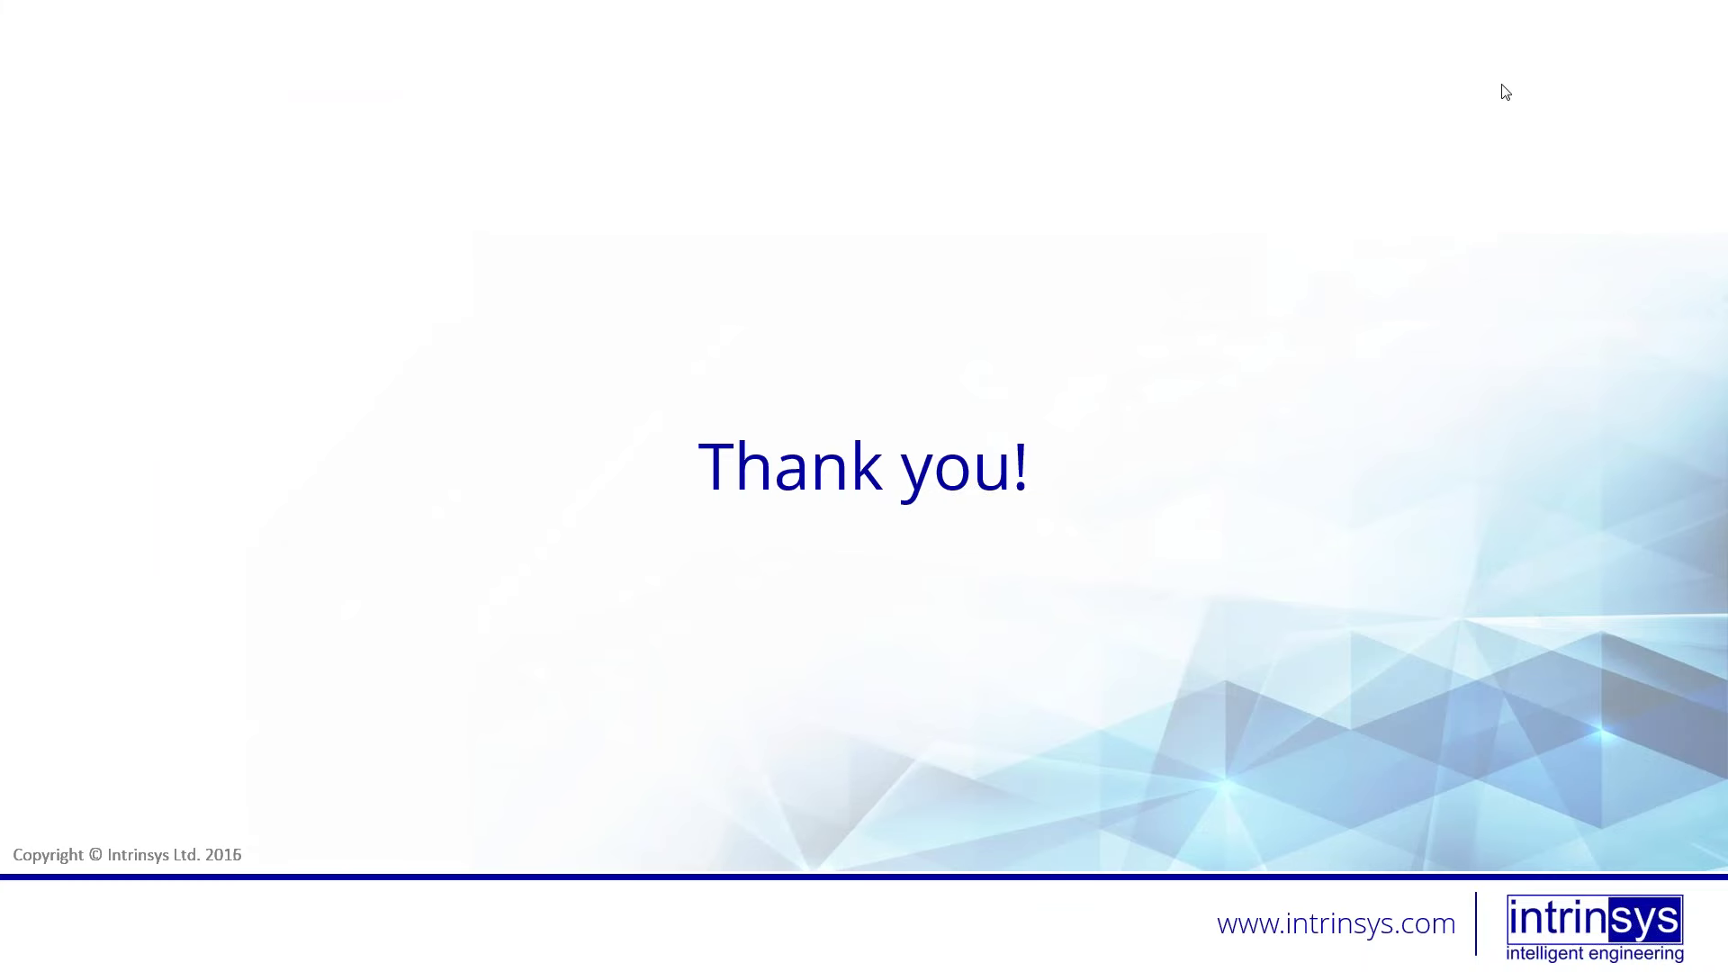
End the slide show and switch to the My First Dashboard page in Internet Explorer.
click(1250, 301)
click(1251, 301)
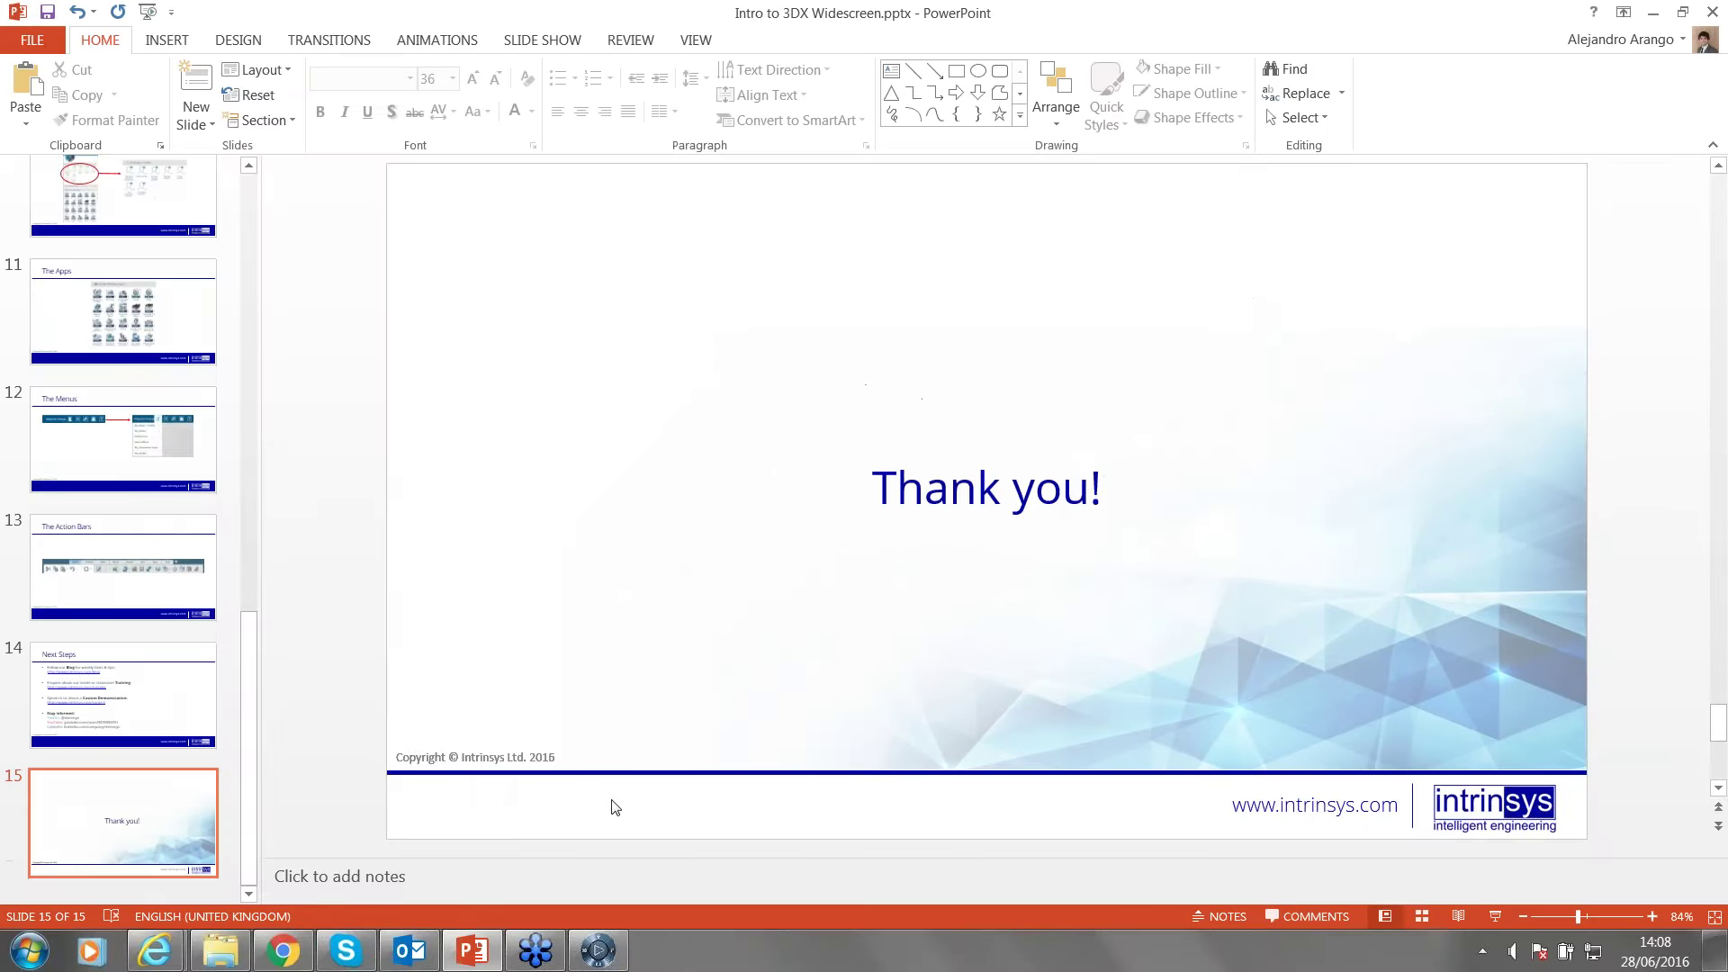
click(155, 950)
click(173, 864)
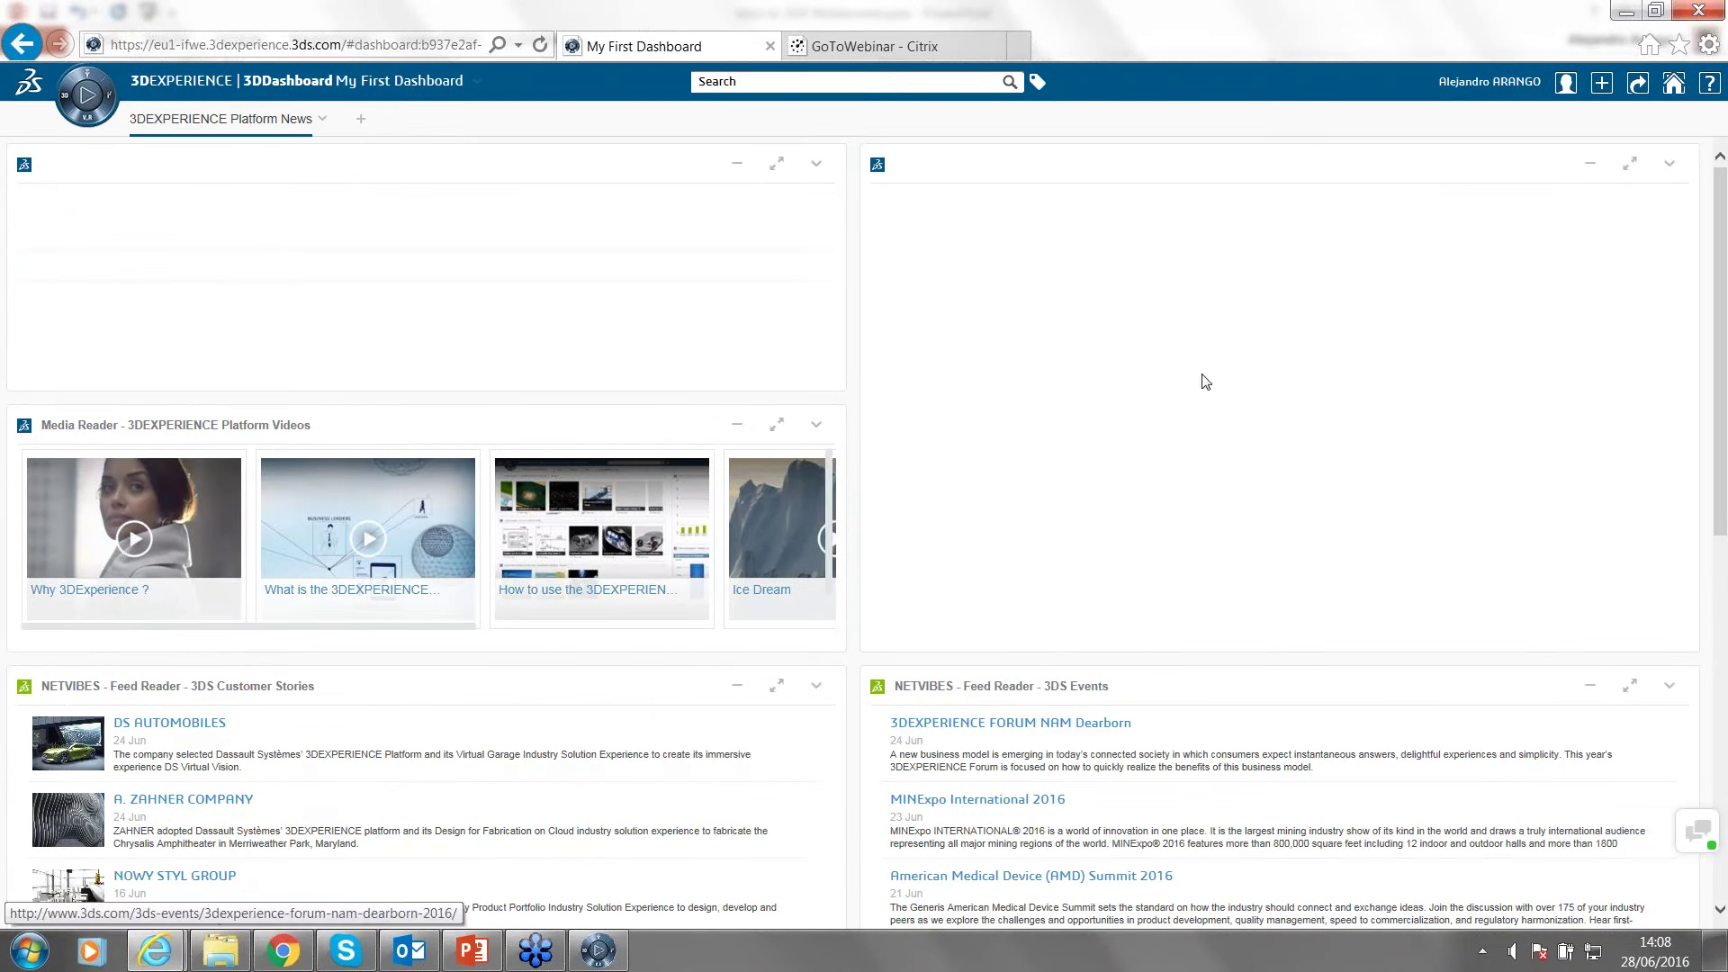
Look through the dashboard's news feeds and its profile, search and add options.
scroll(865, 531, down, 6)
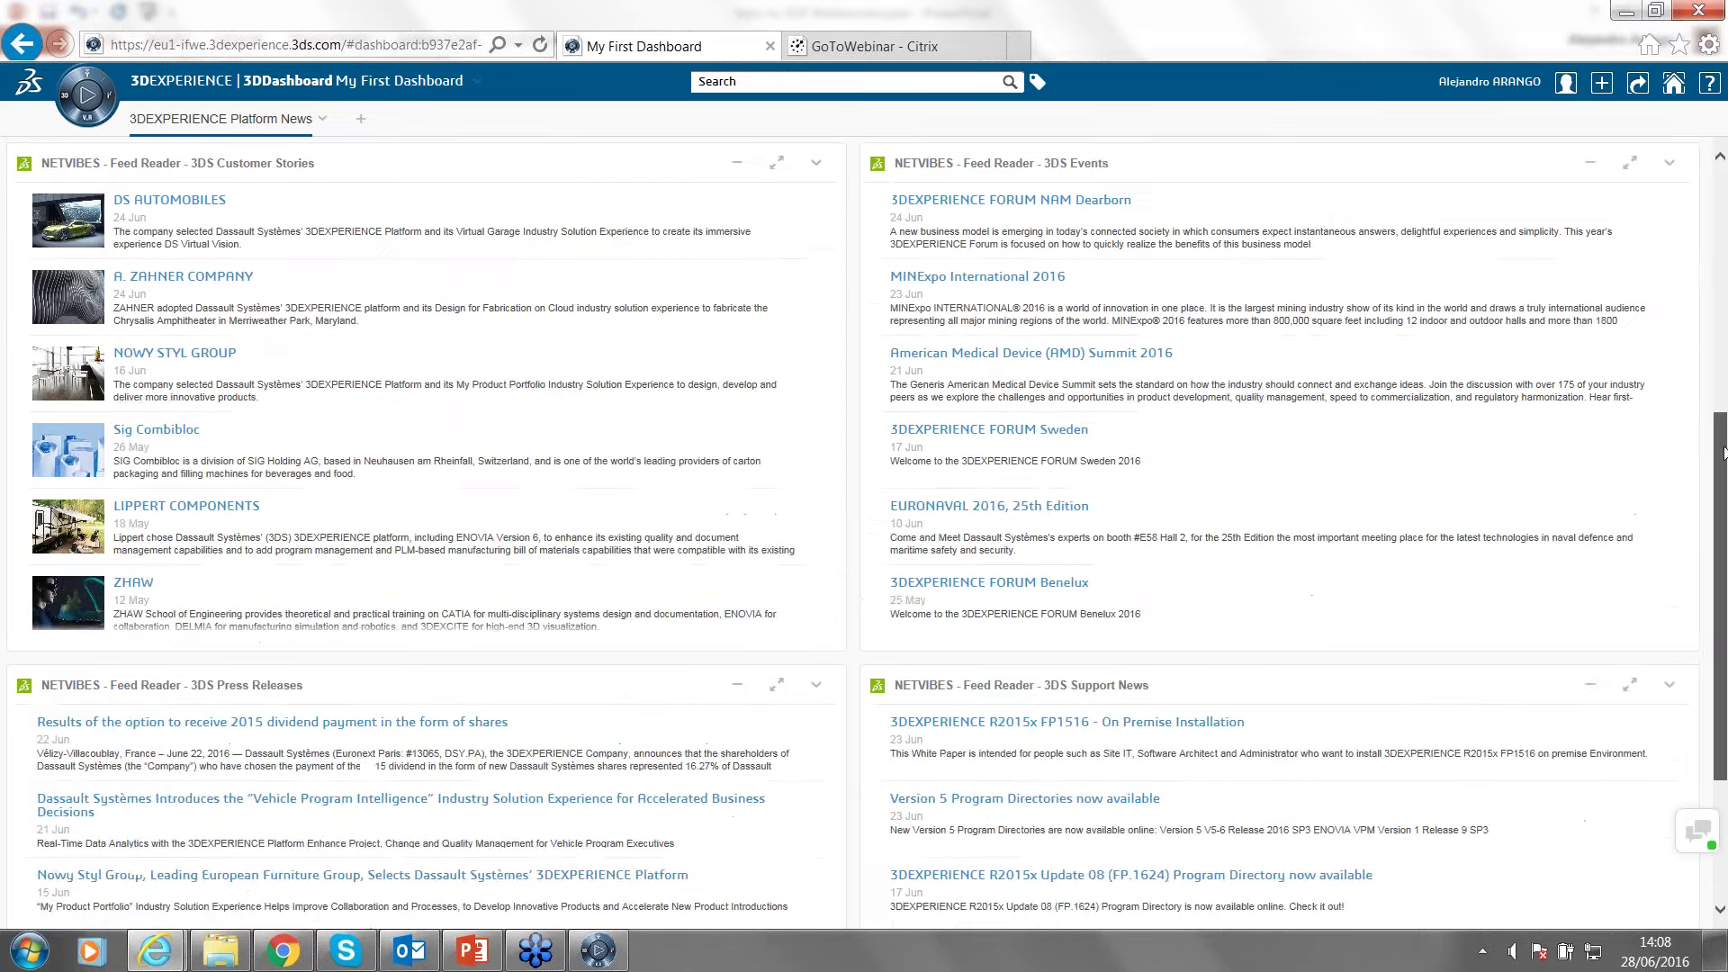
scroll(451, 212, up, 6)
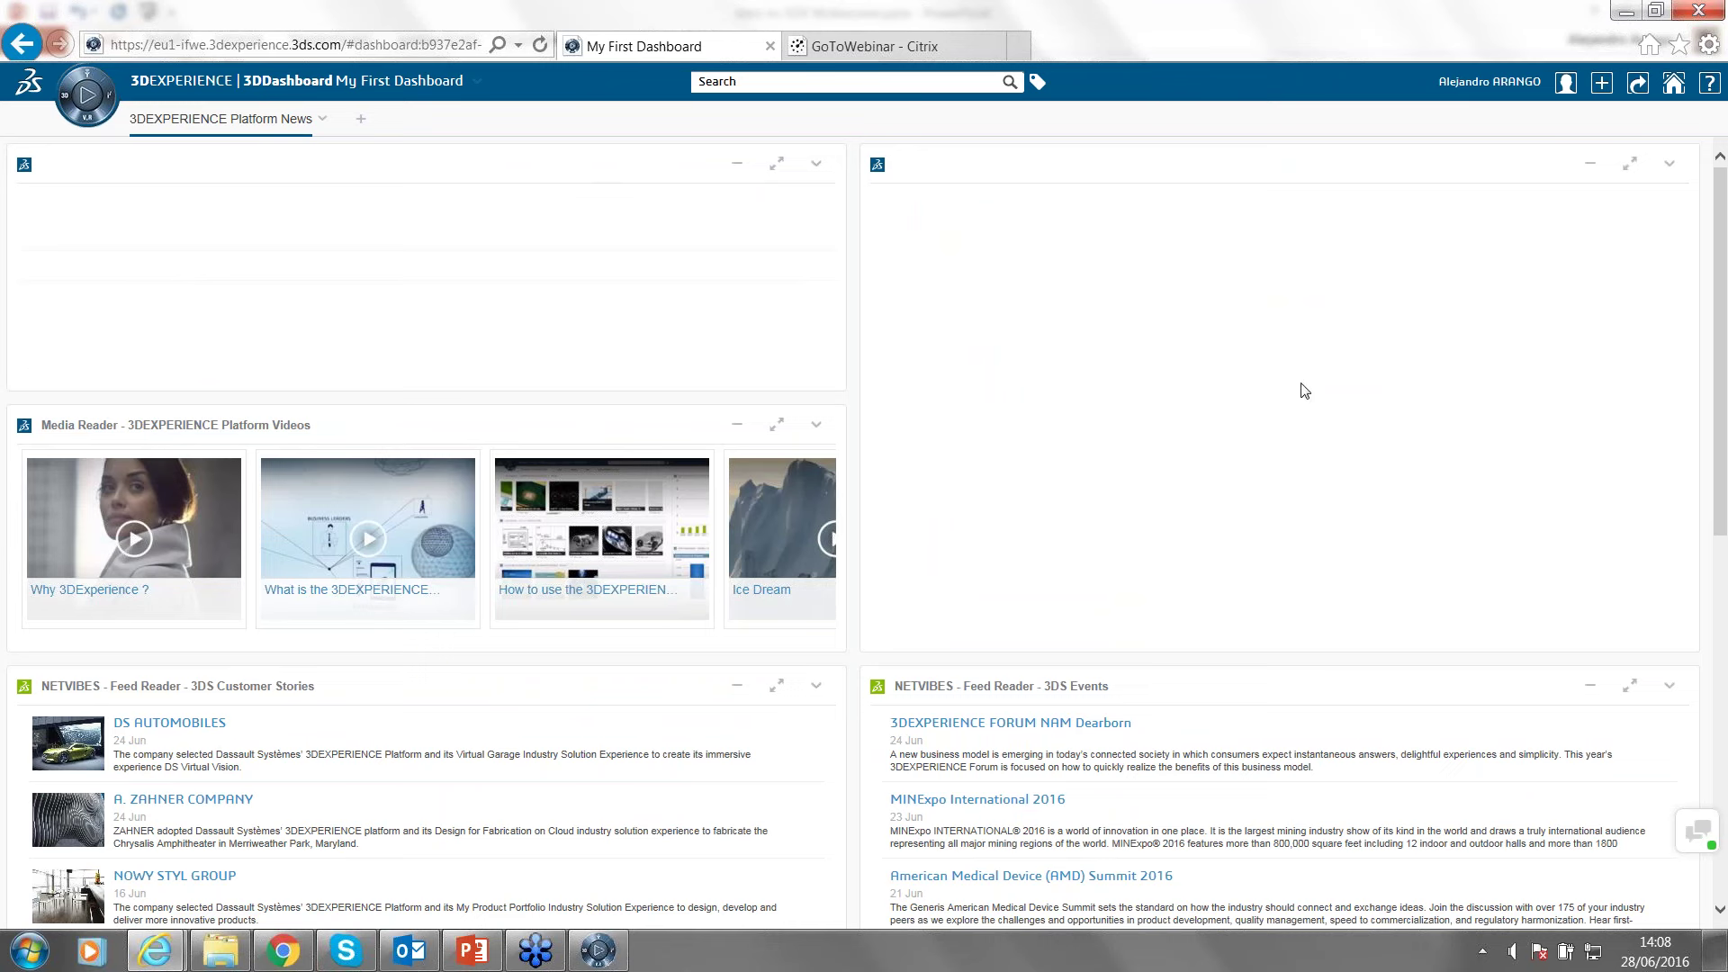
drag(1726, 257, 1725, 220)
click(1566, 82)
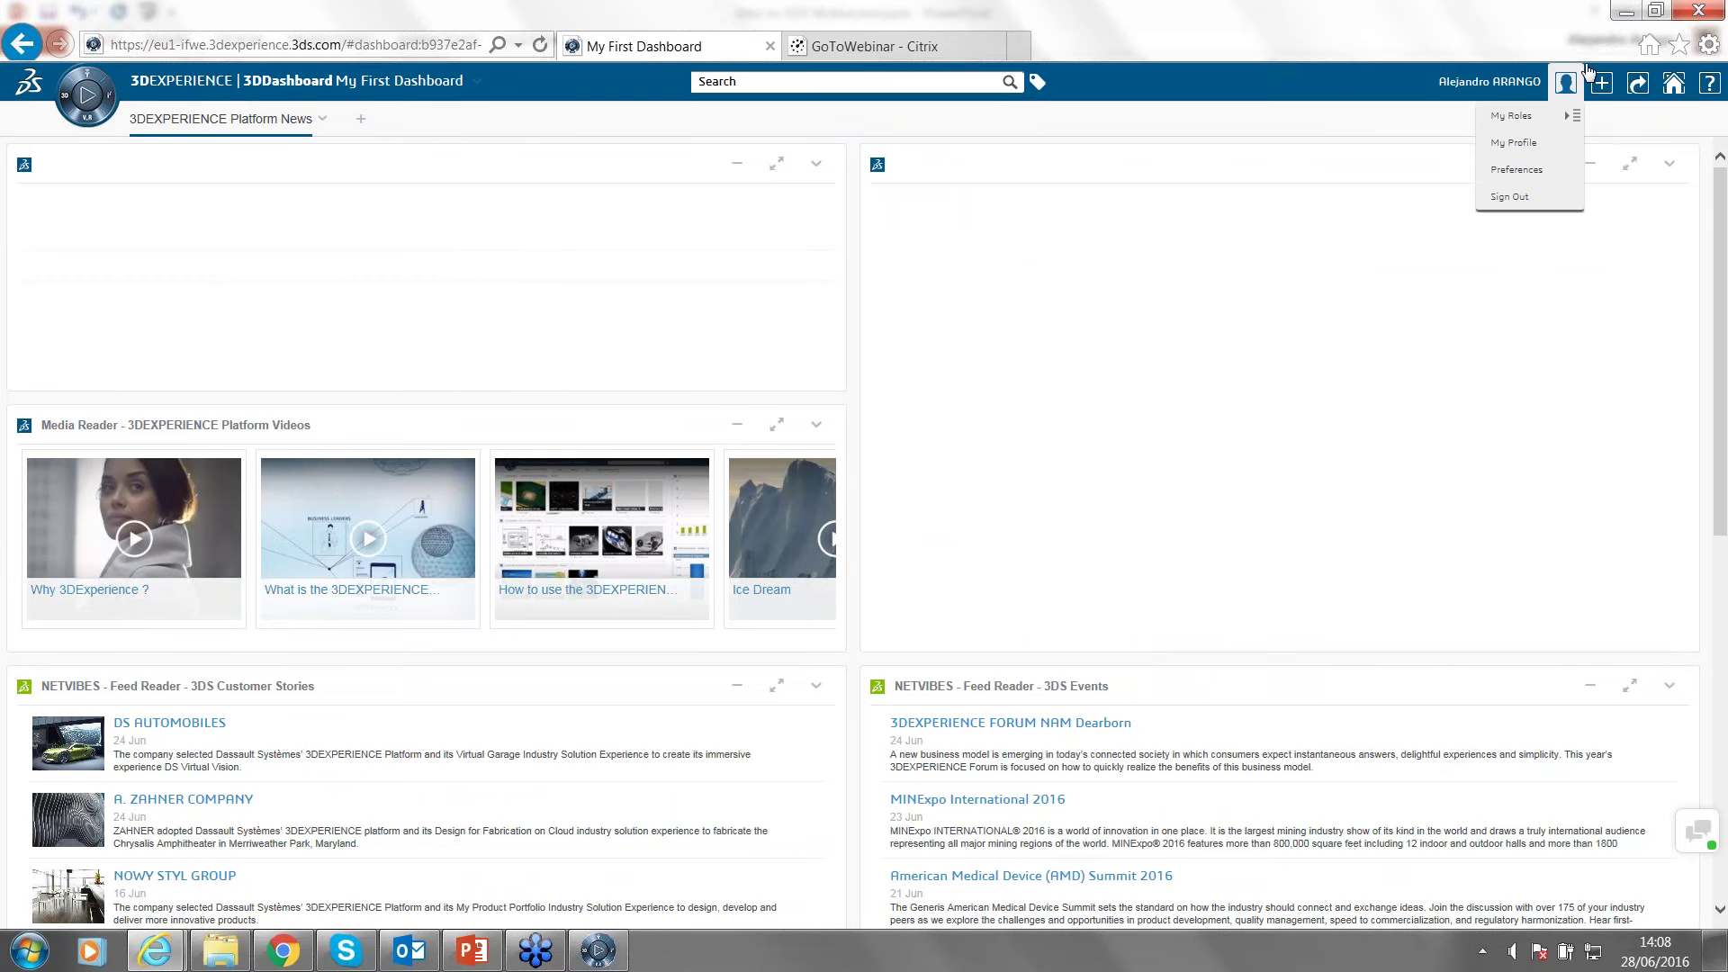
click(748, 83)
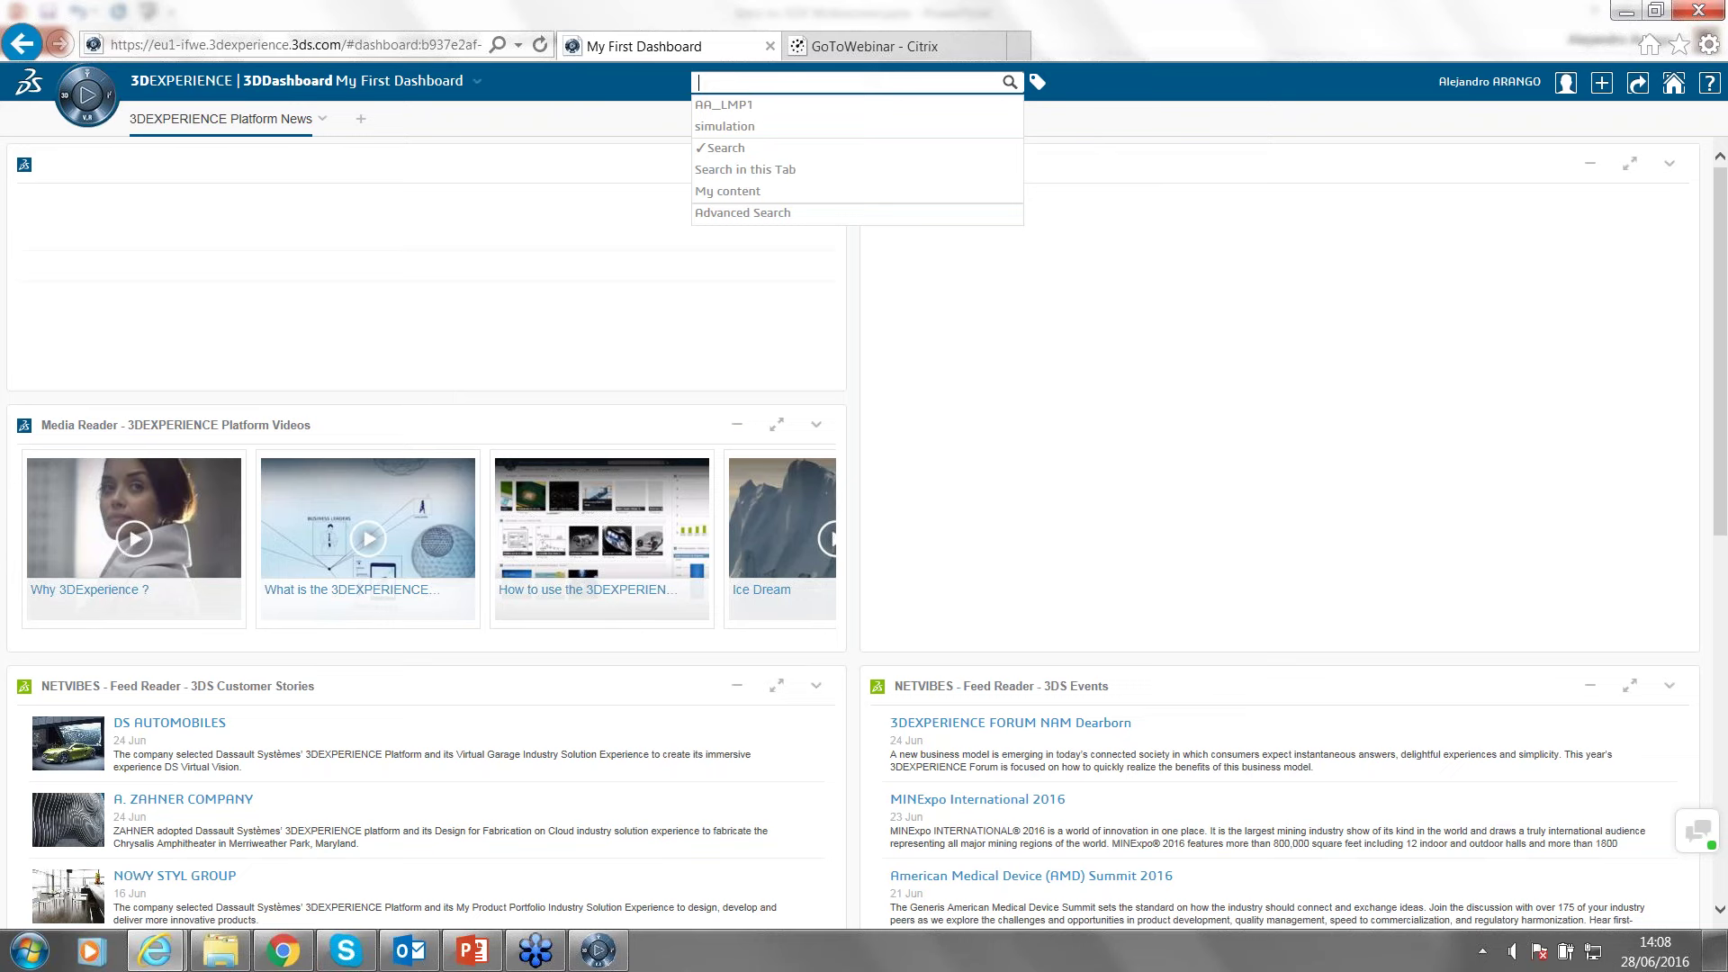
click(584, 86)
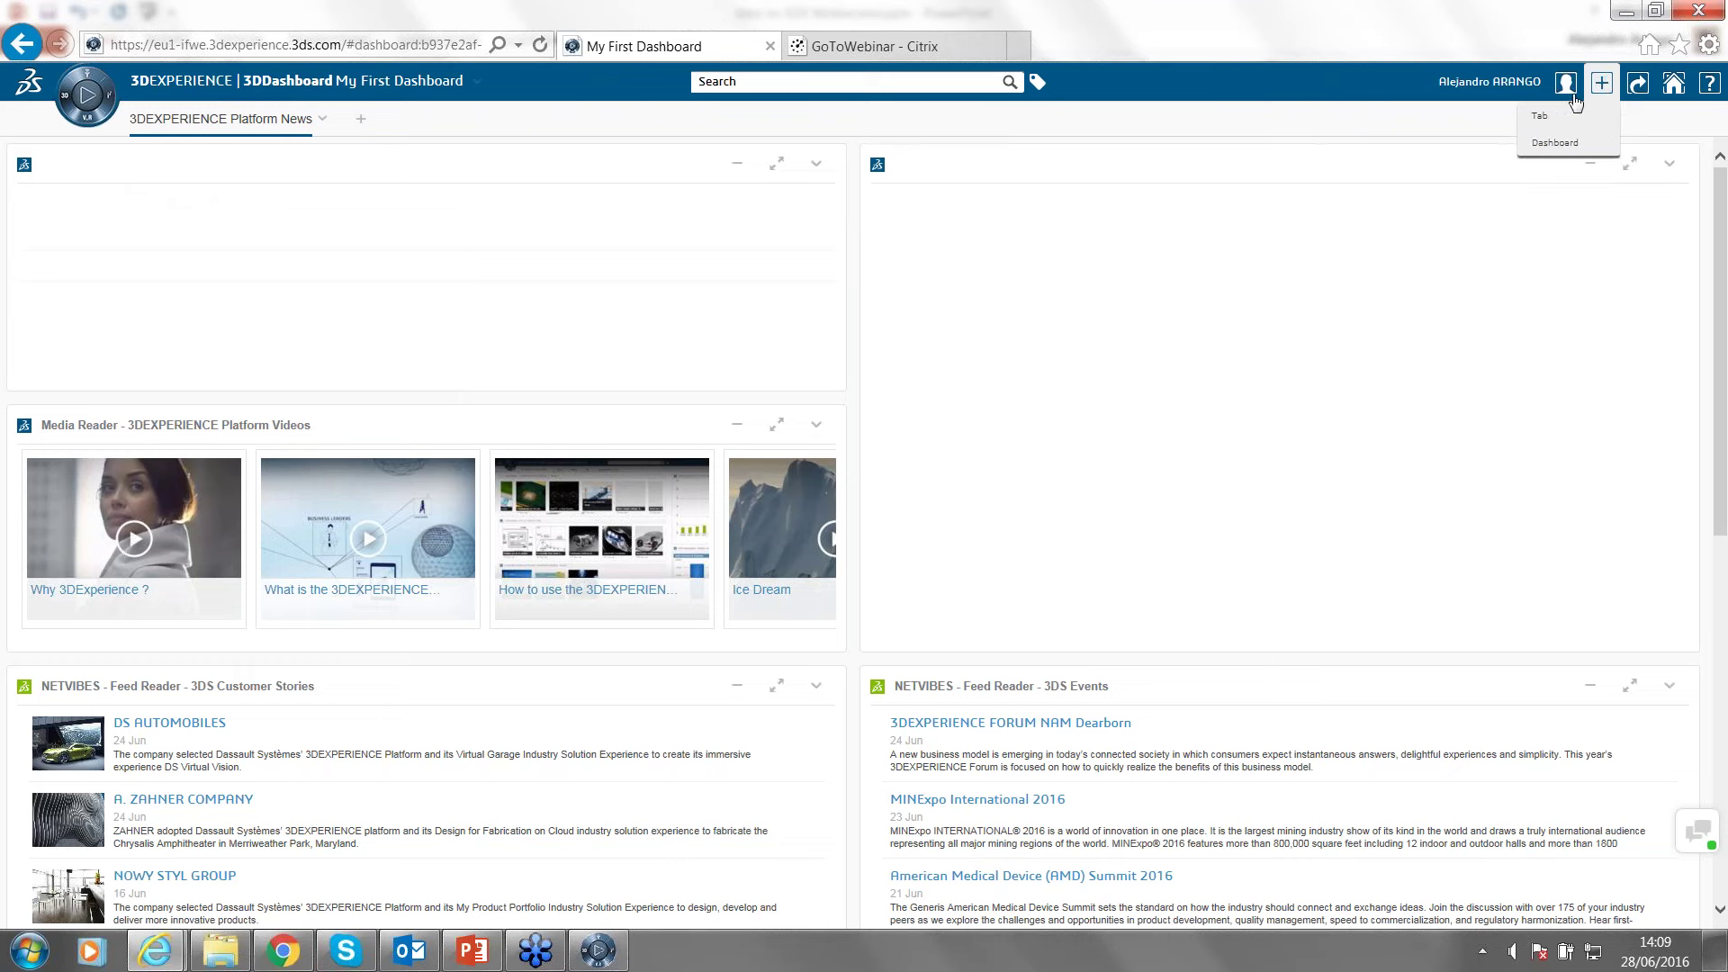
mouse_move(1567, 83)
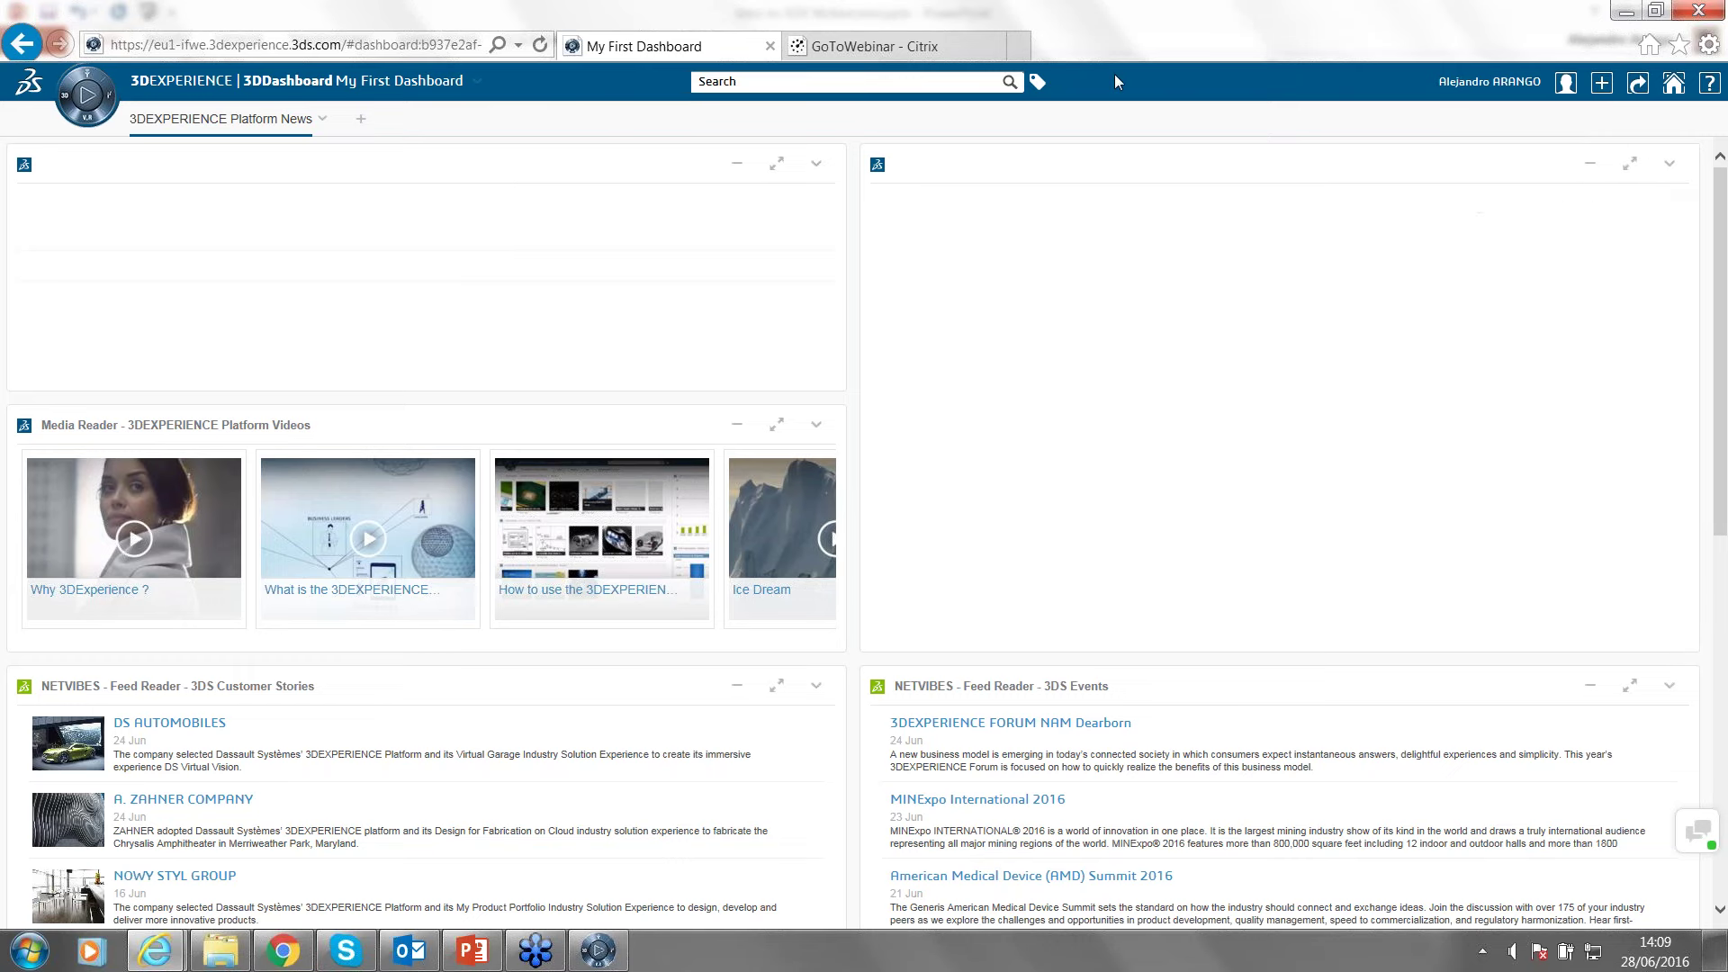
Open the compass's role list and view the apps included in the Assembly Simulation Expert role.
click(69, 99)
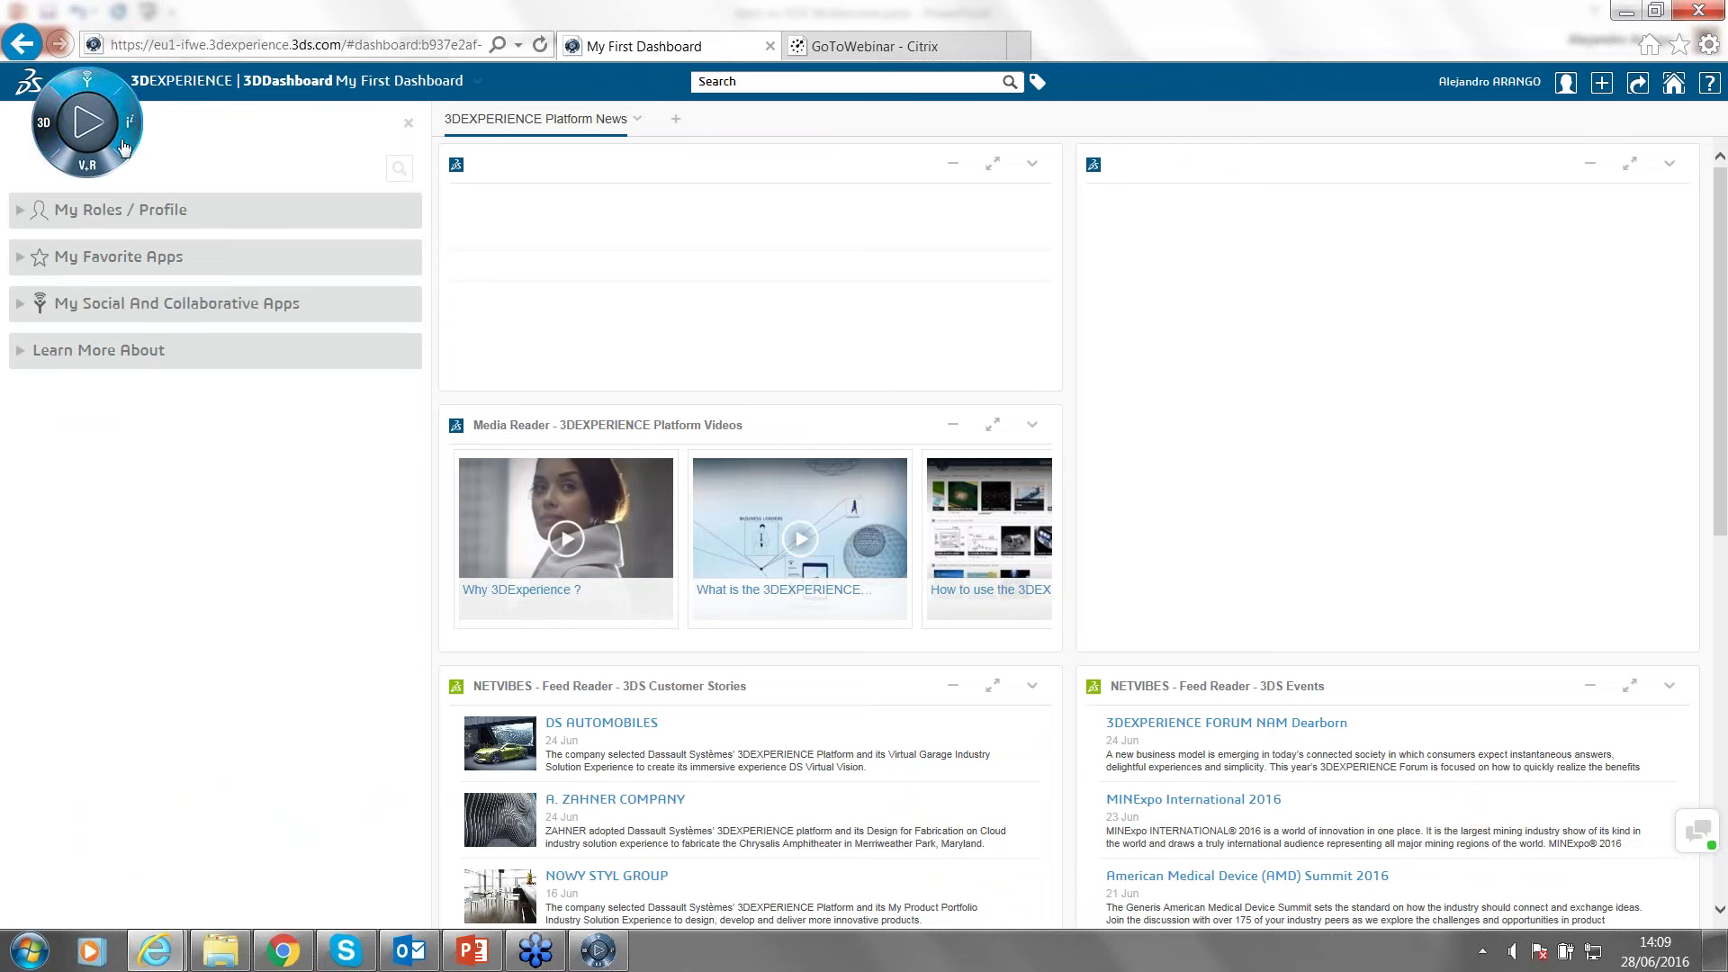
click(18, 211)
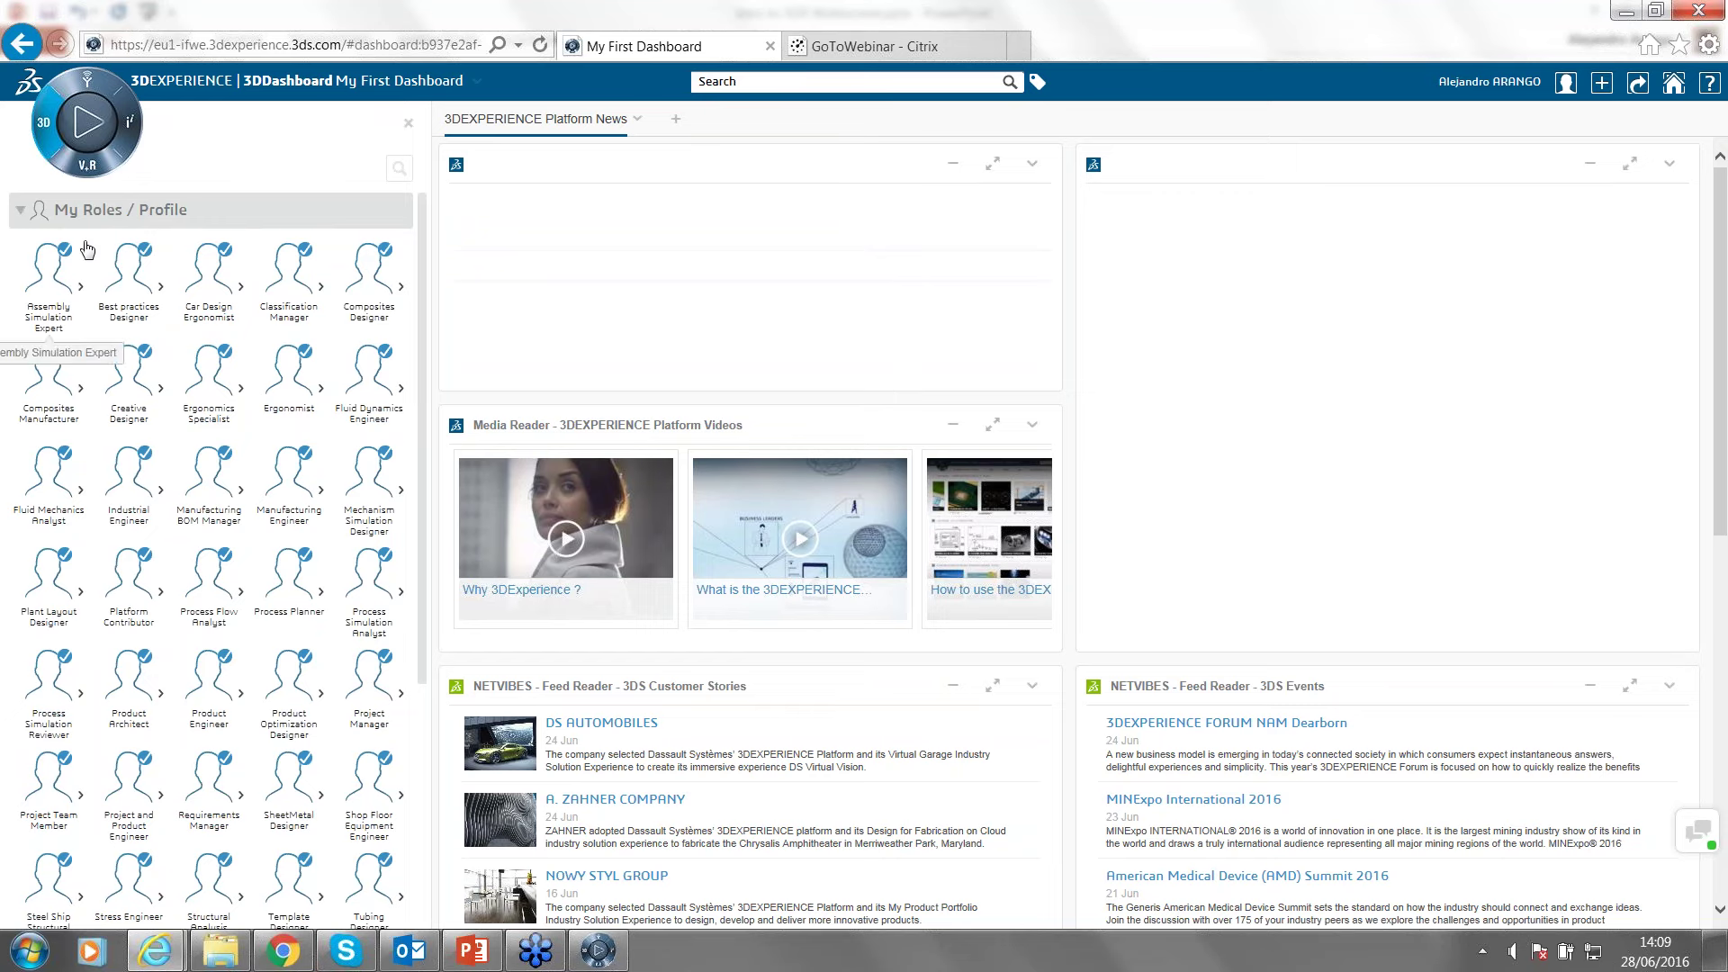
click(85, 293)
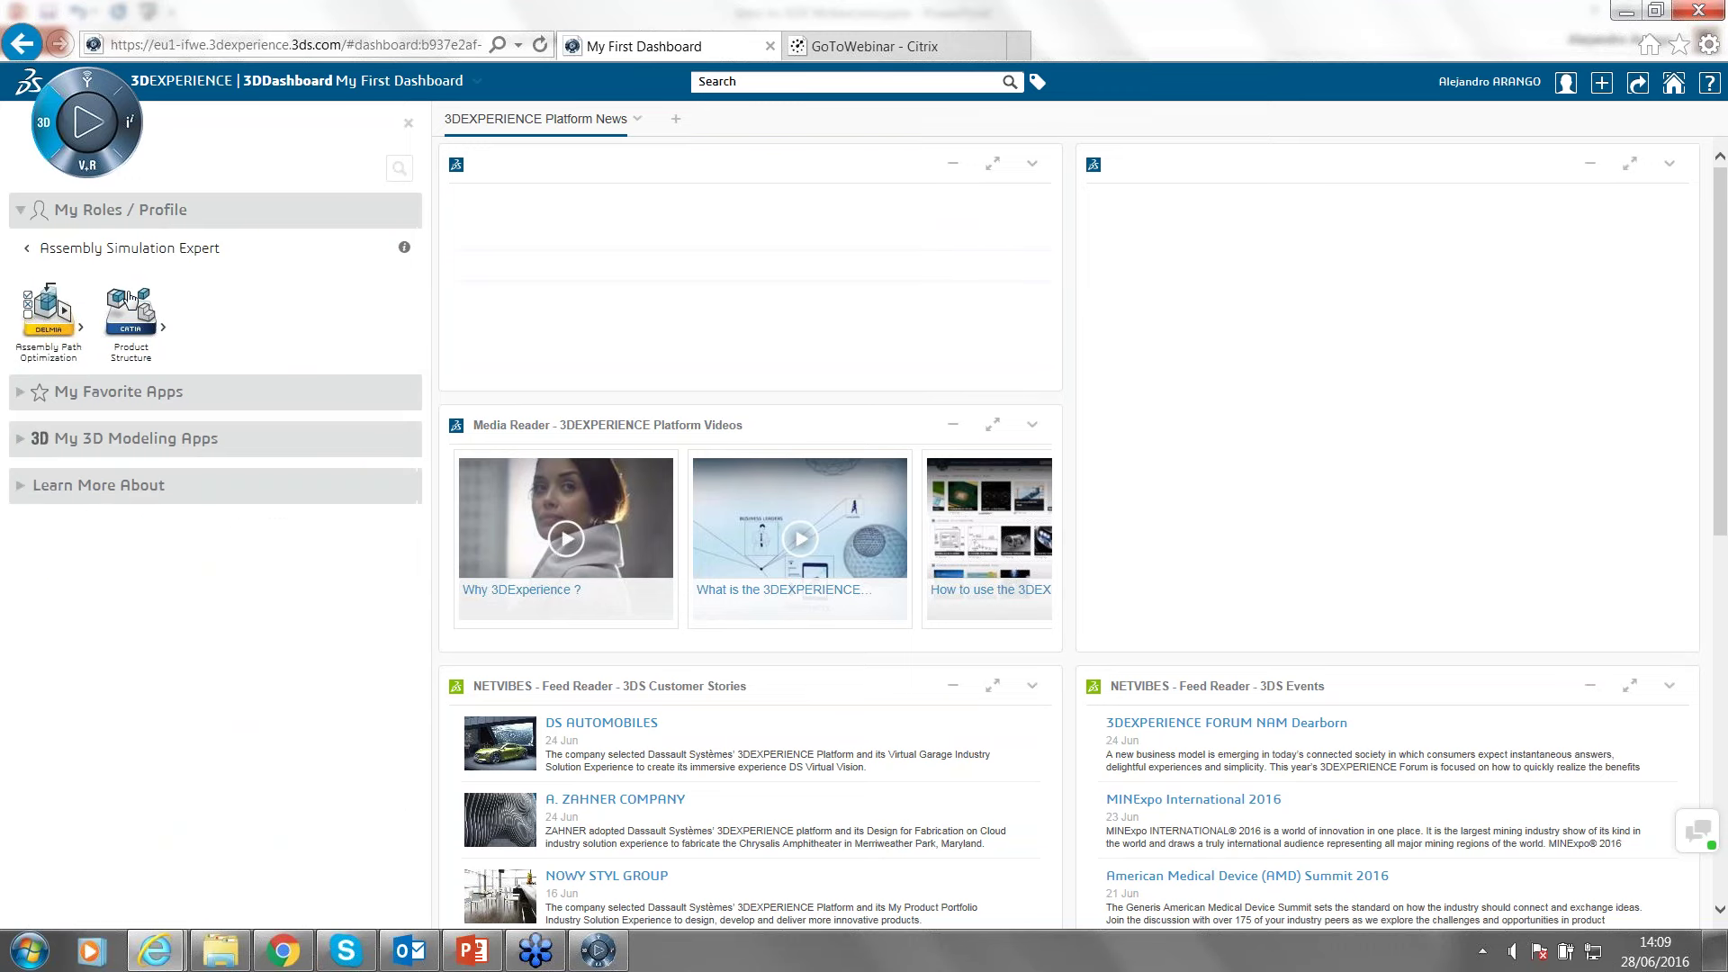
click(26, 251)
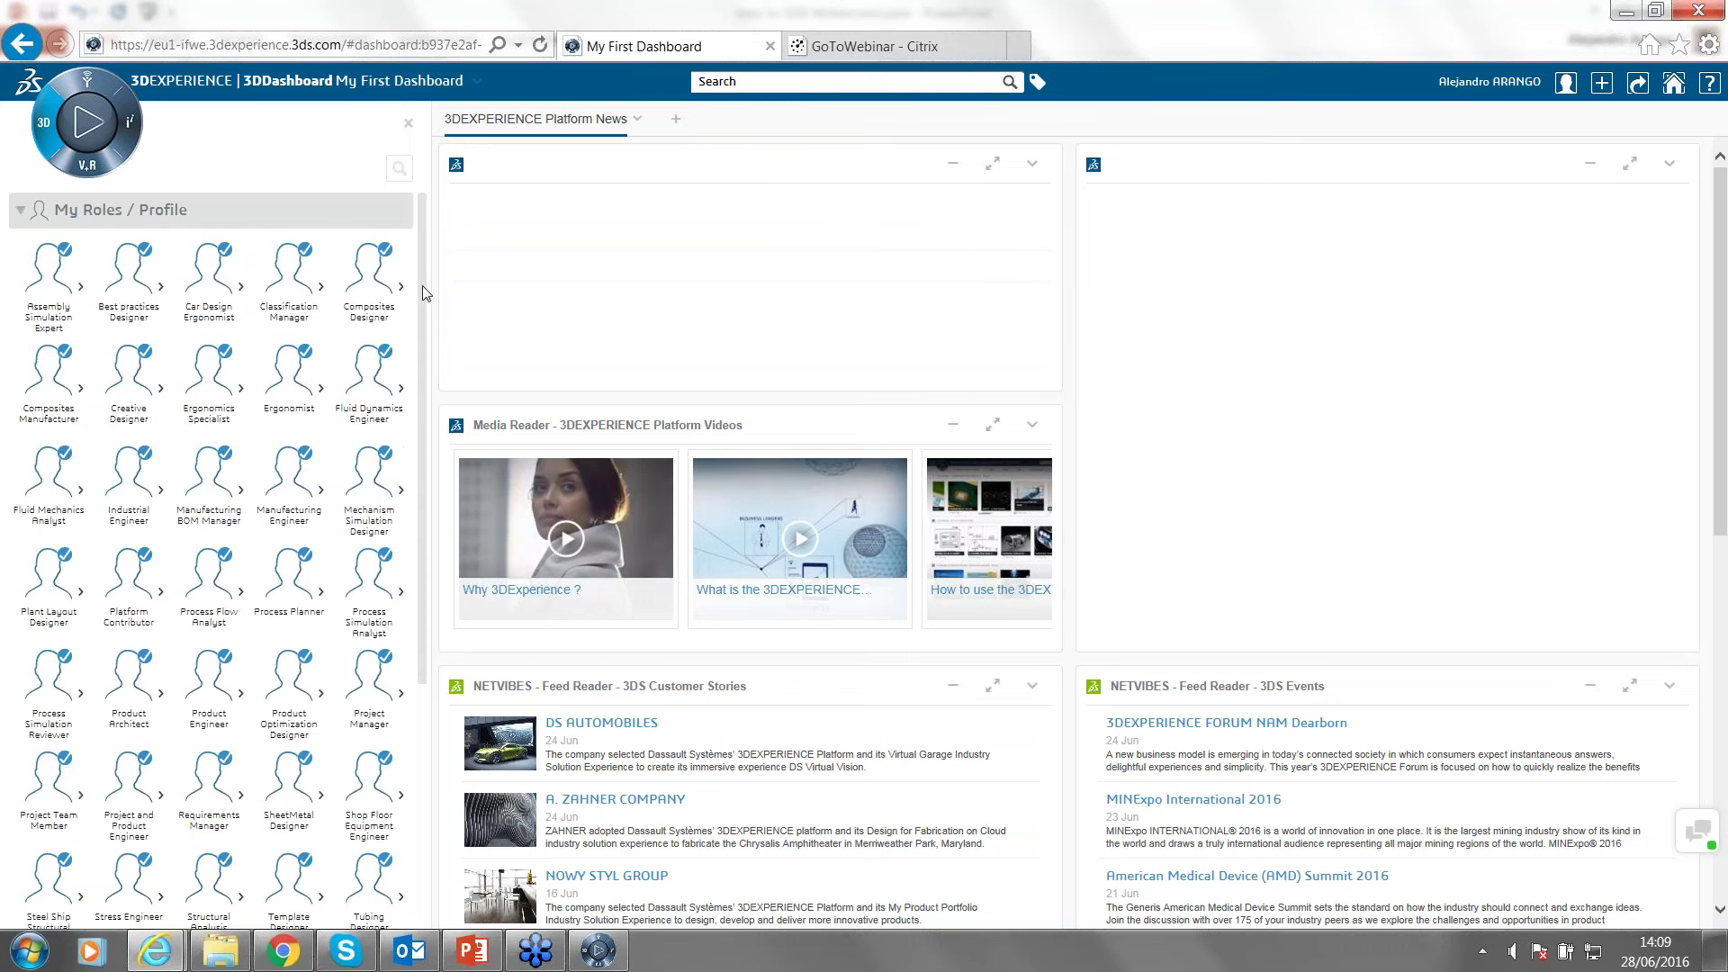
View the apps included in the Fluid Dynamics Engineer and Fluid Mechanics Analyst roles and return to the role list.
click(400, 383)
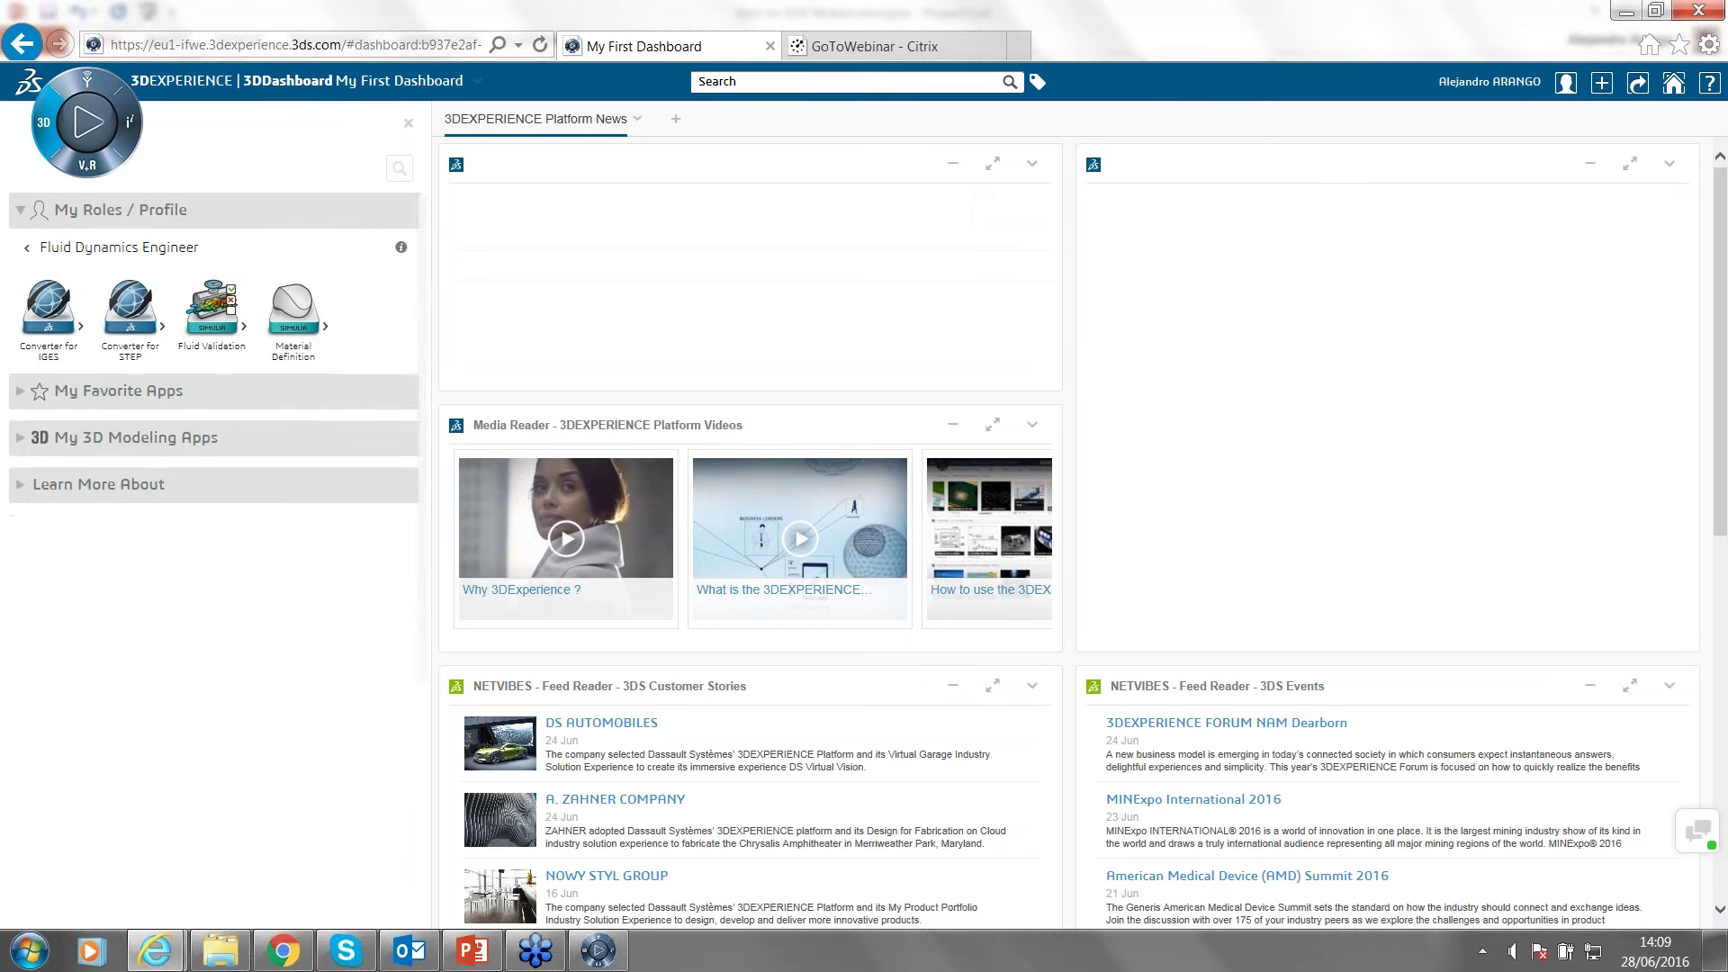
click(29, 252)
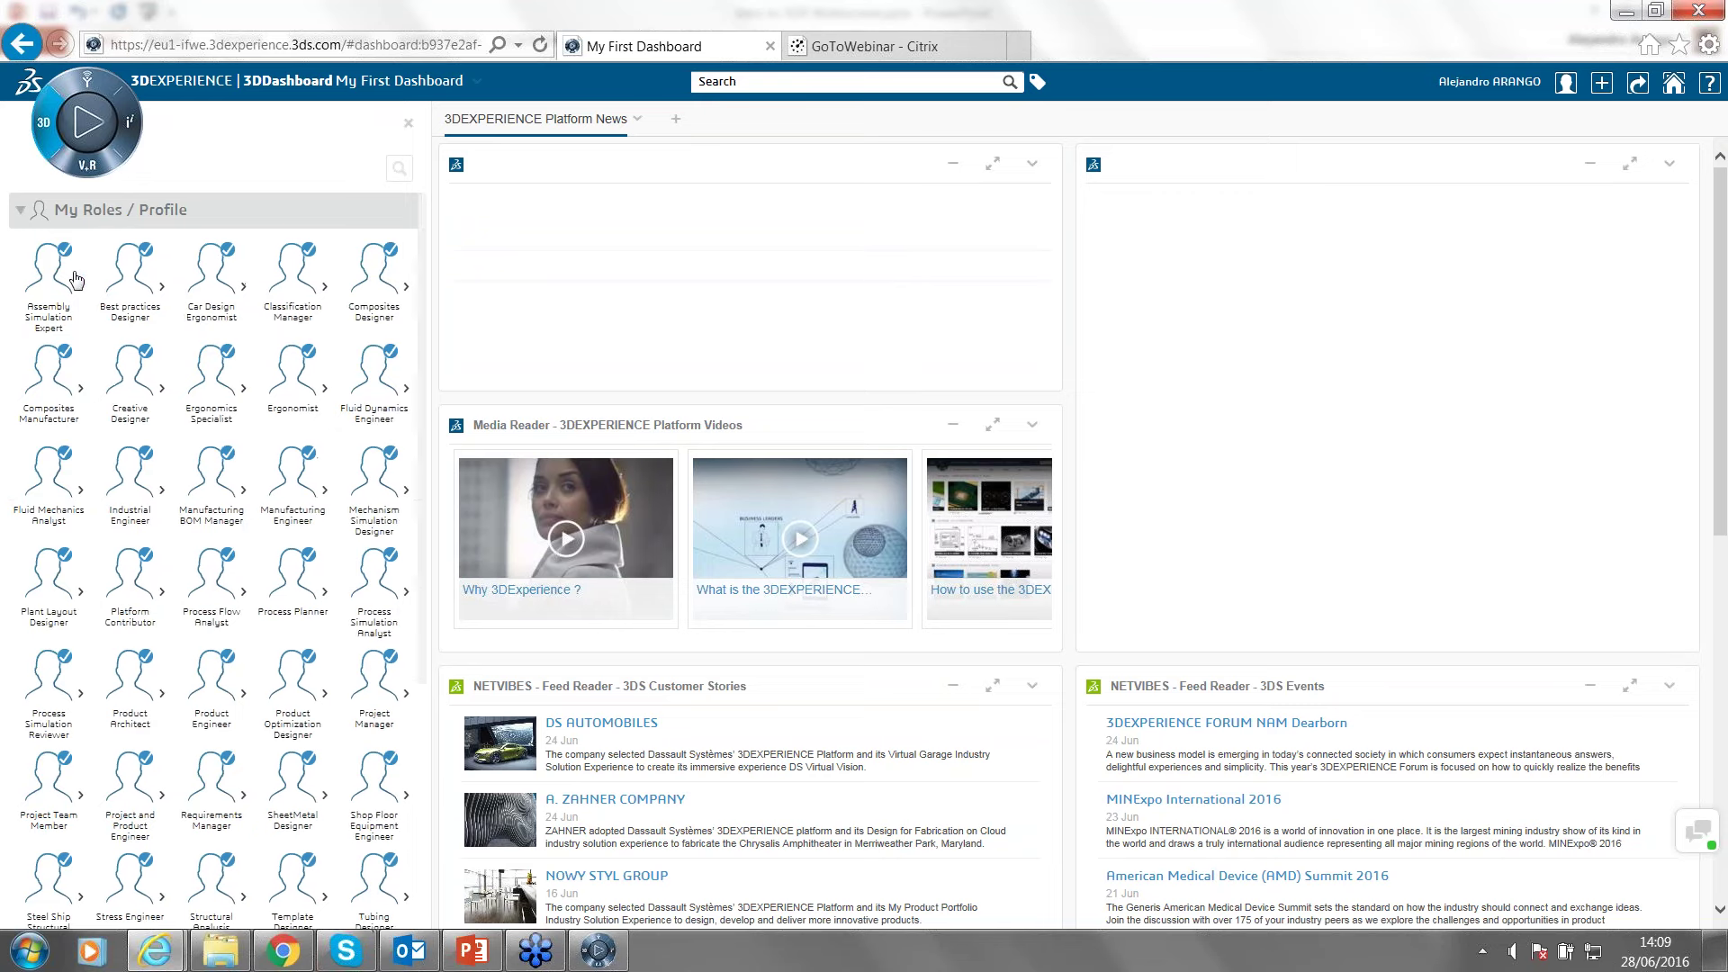
click(81, 493)
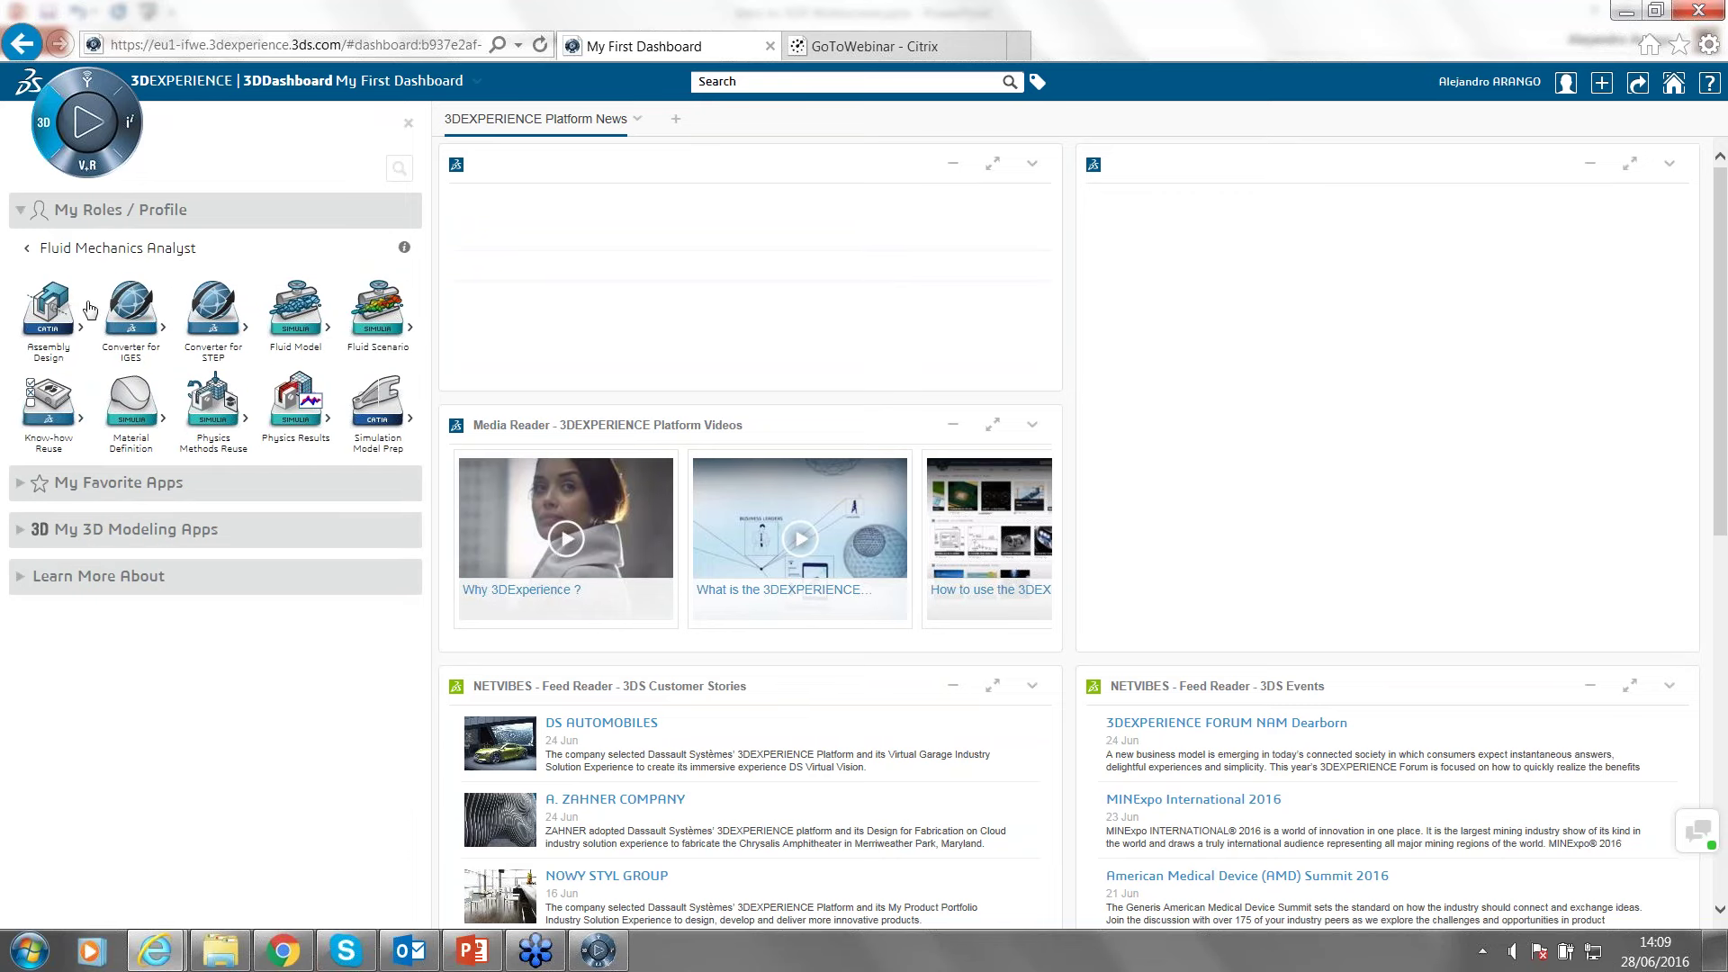
click(18, 213)
click(18, 216)
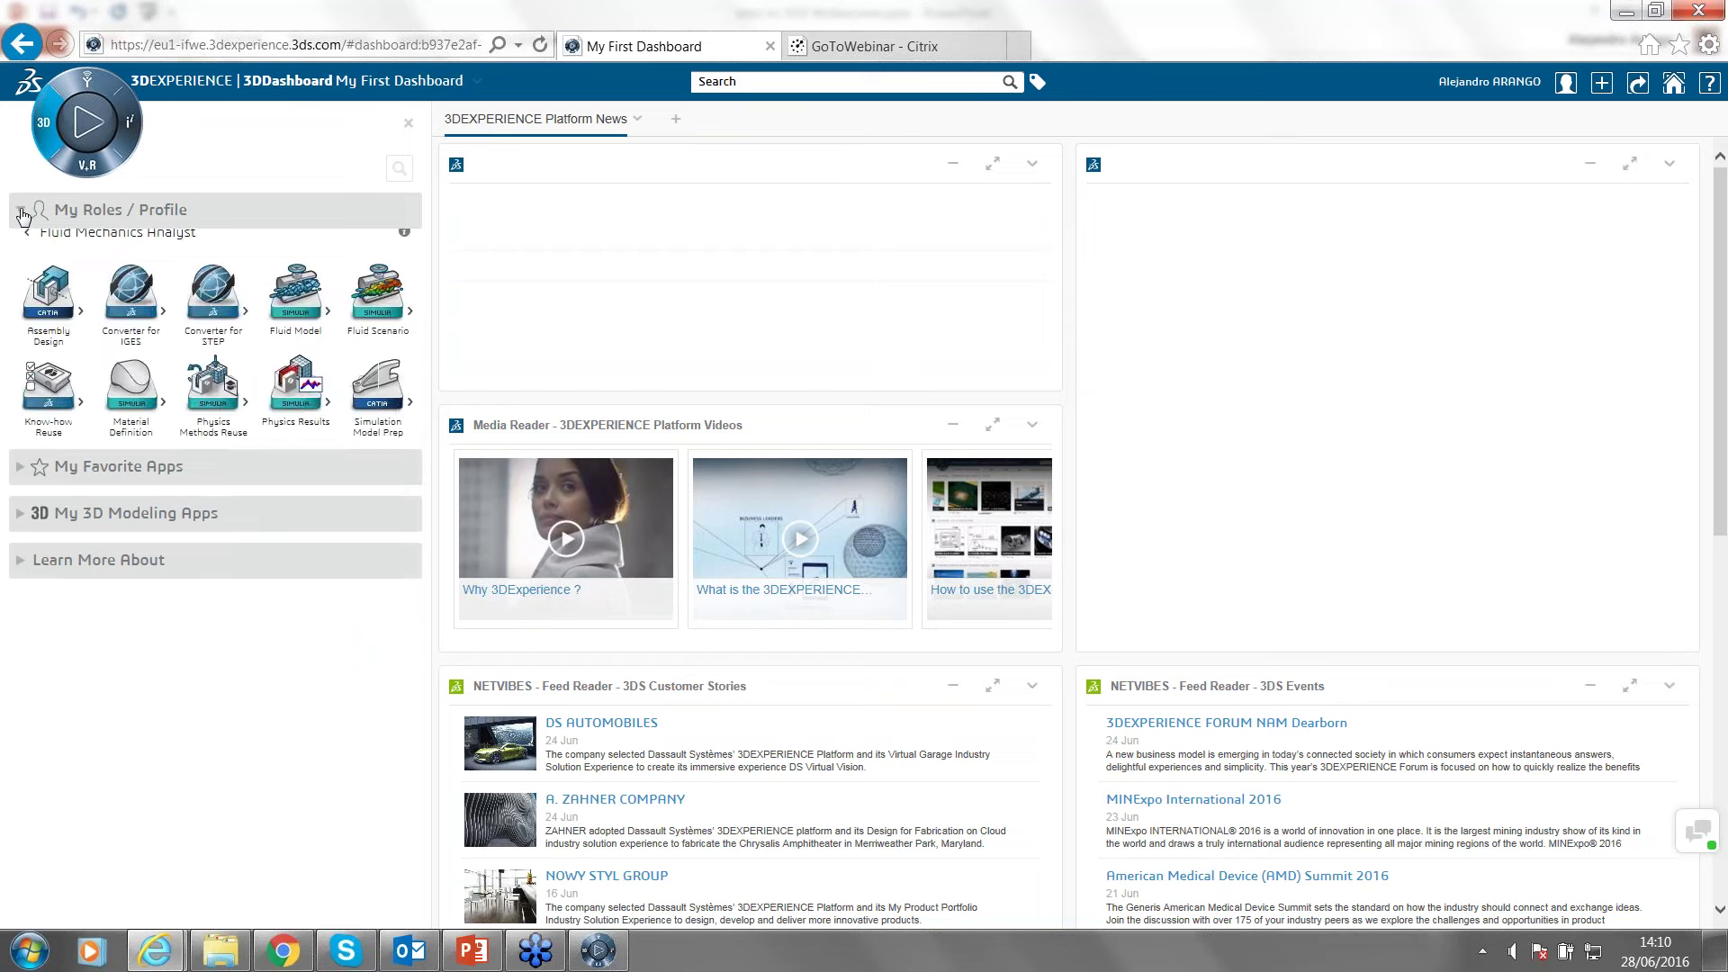
click(28, 248)
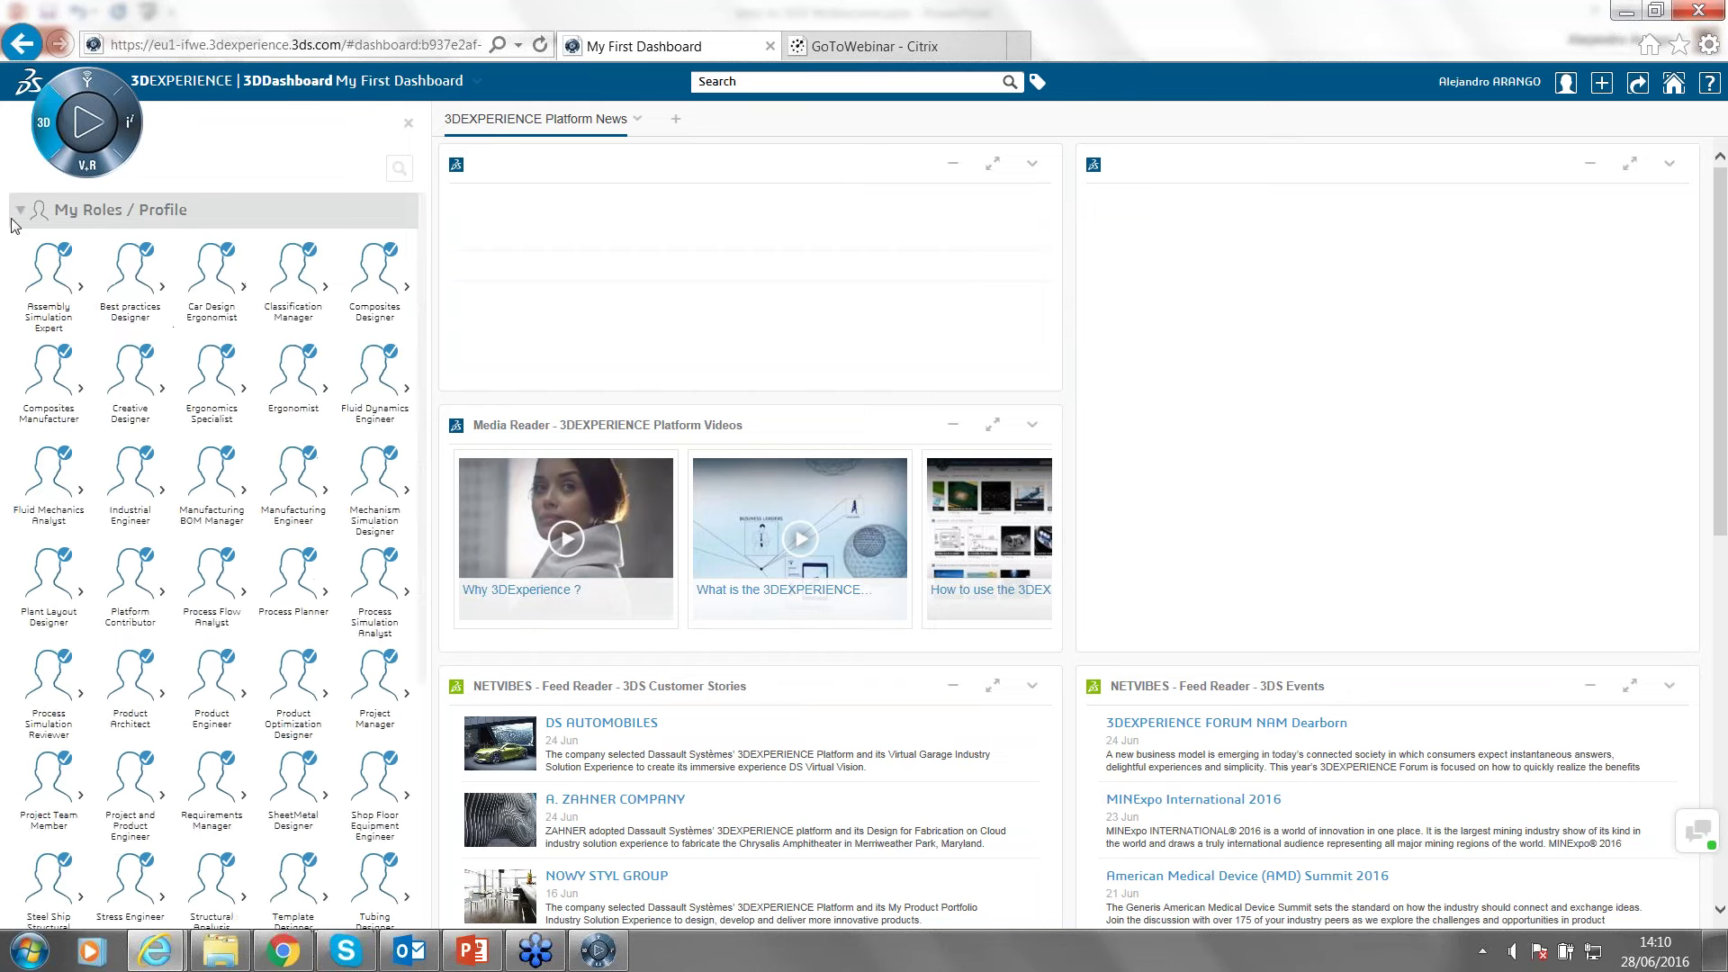
Browse the remaining roles and the expanded list of My 3D Modeling Apps in the compass.
drag(423, 298, 417, 667)
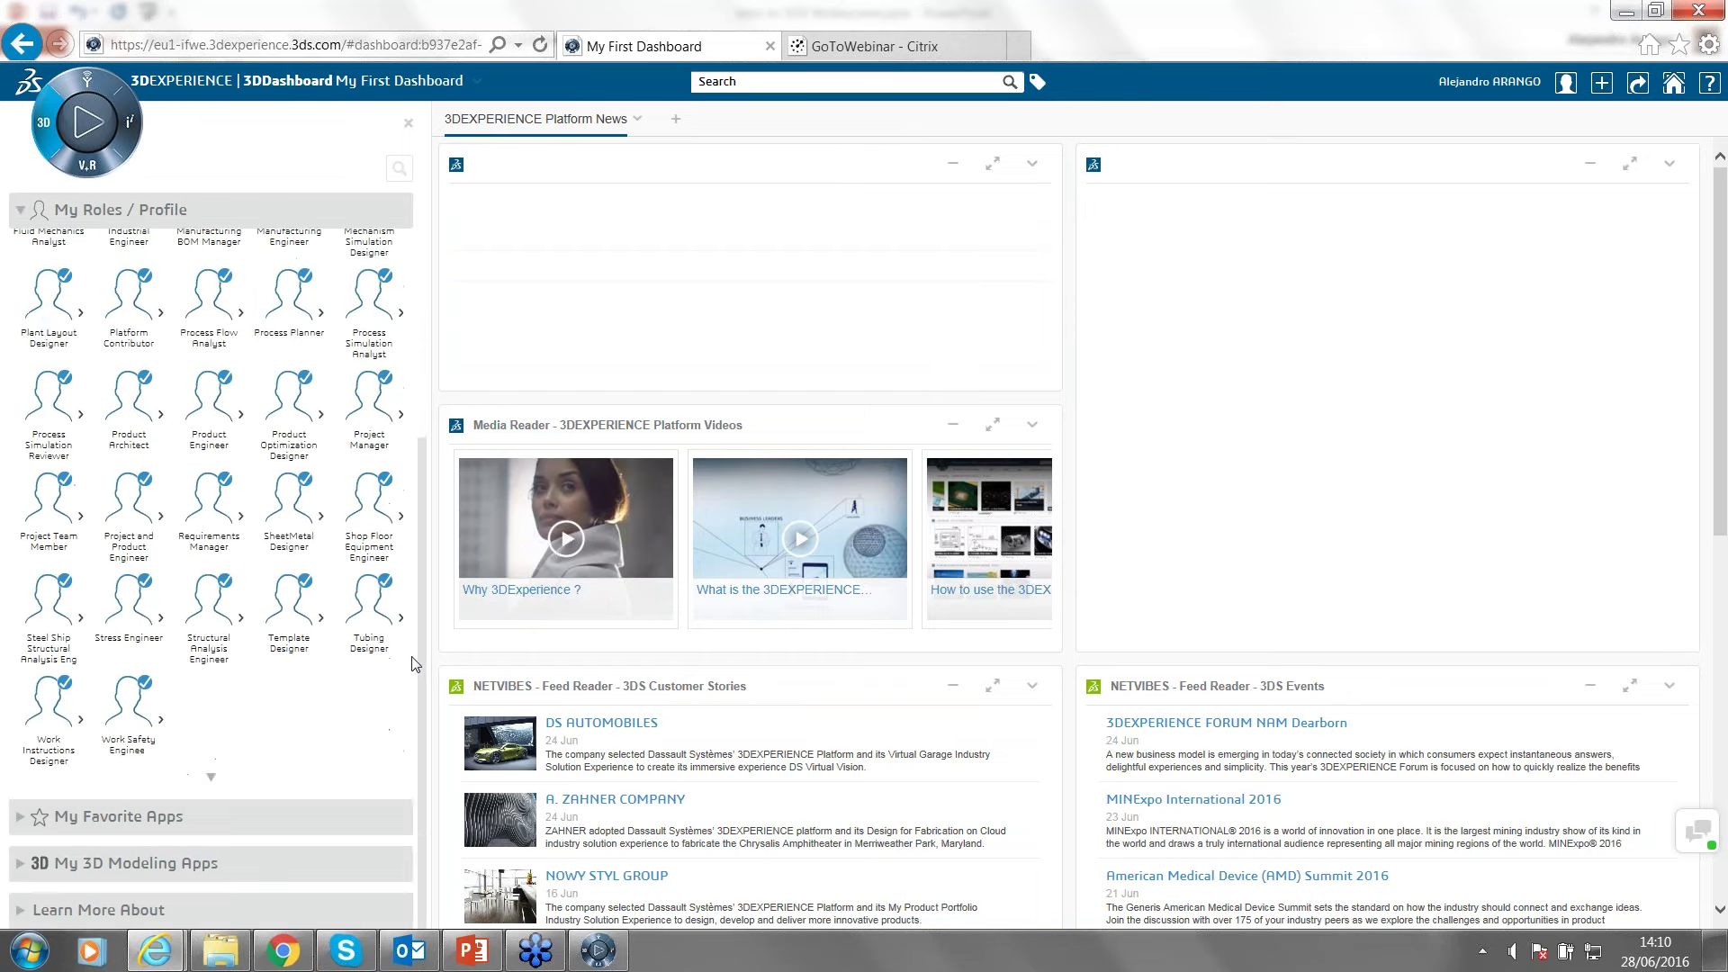
click(20, 866)
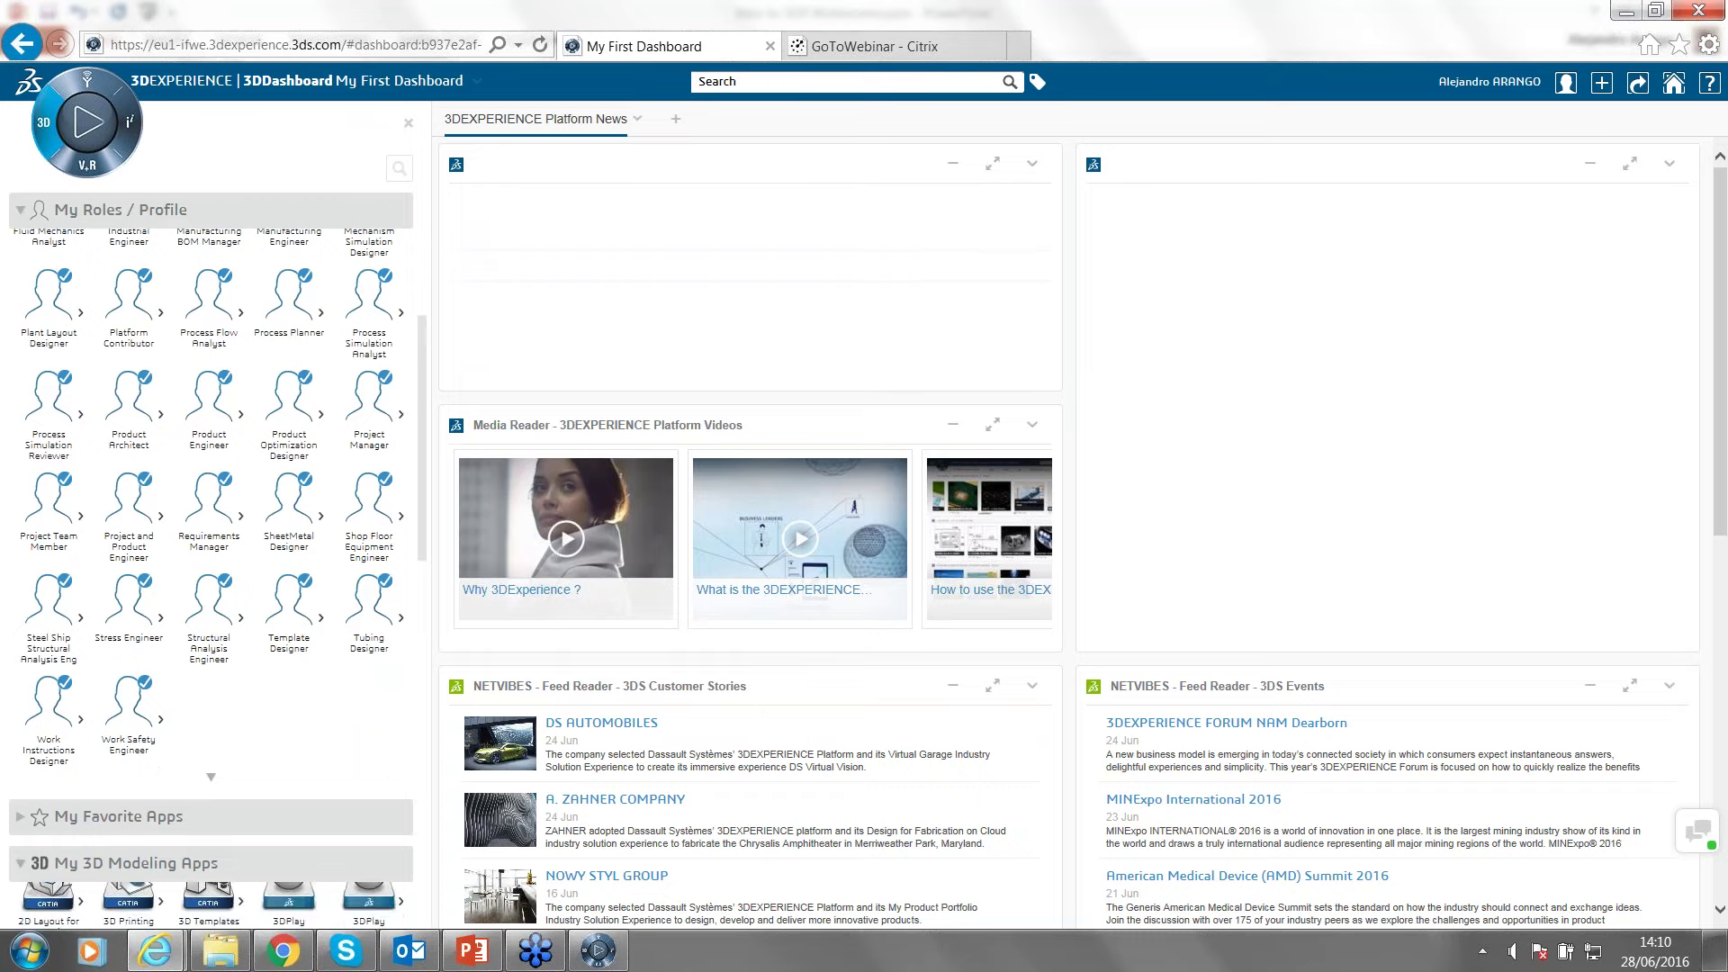
drag(418, 493, 438, 638)
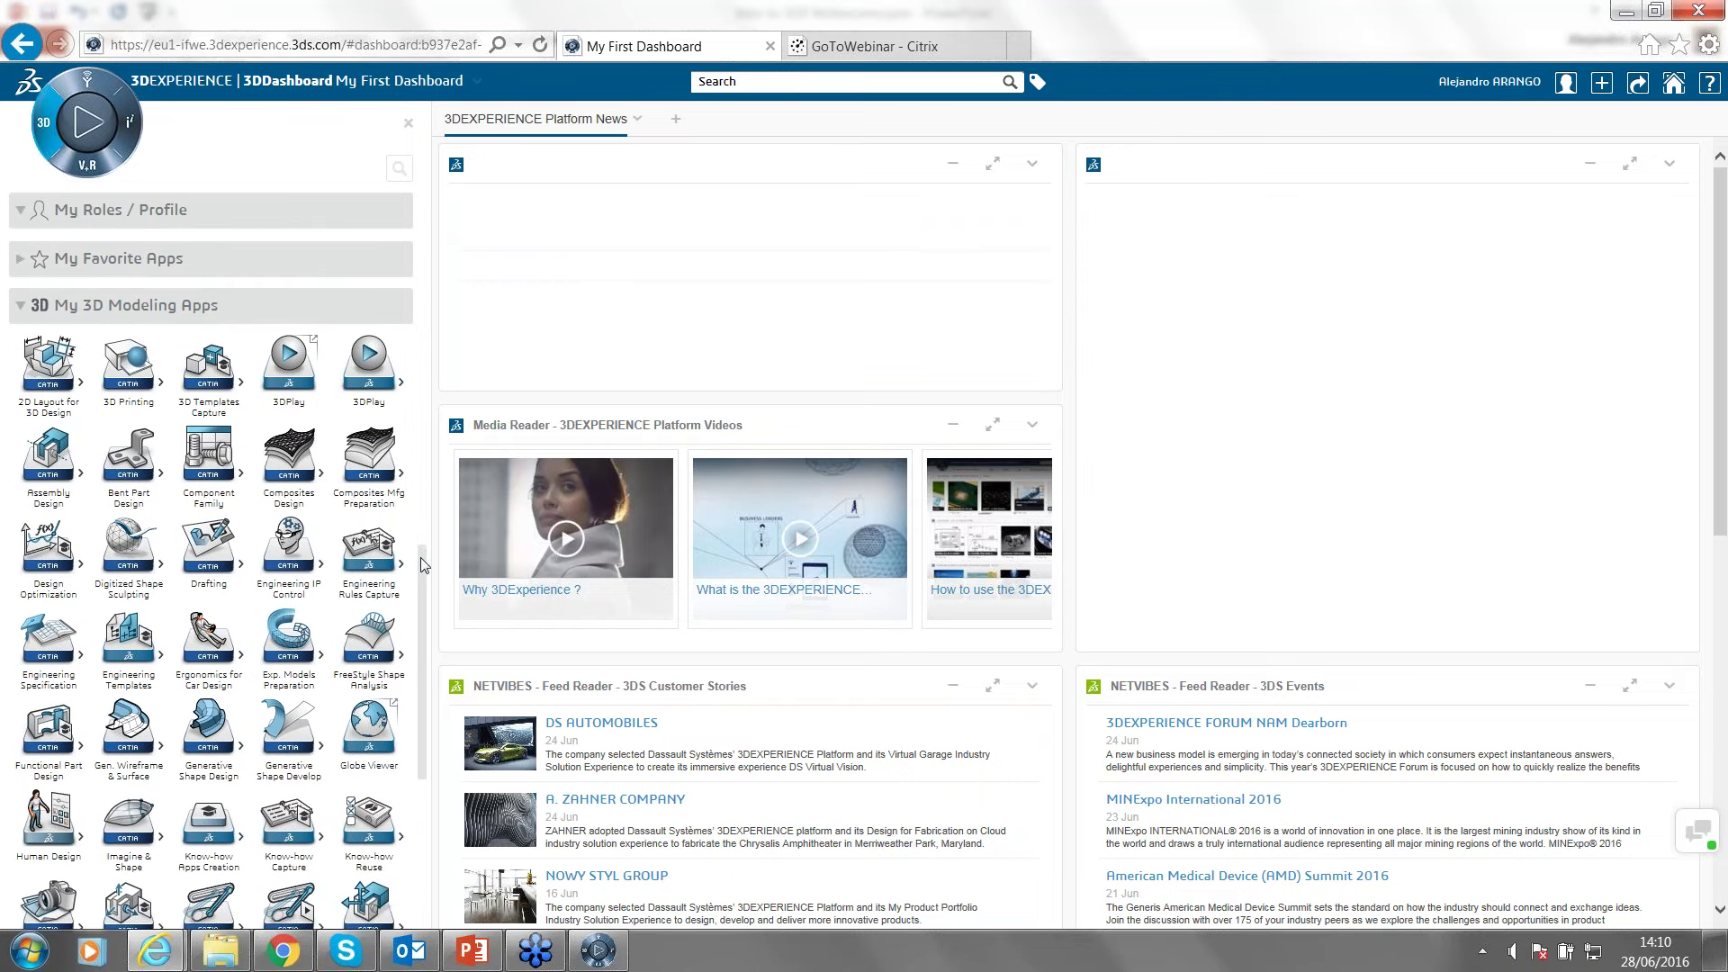
drag(425, 575, 423, 671)
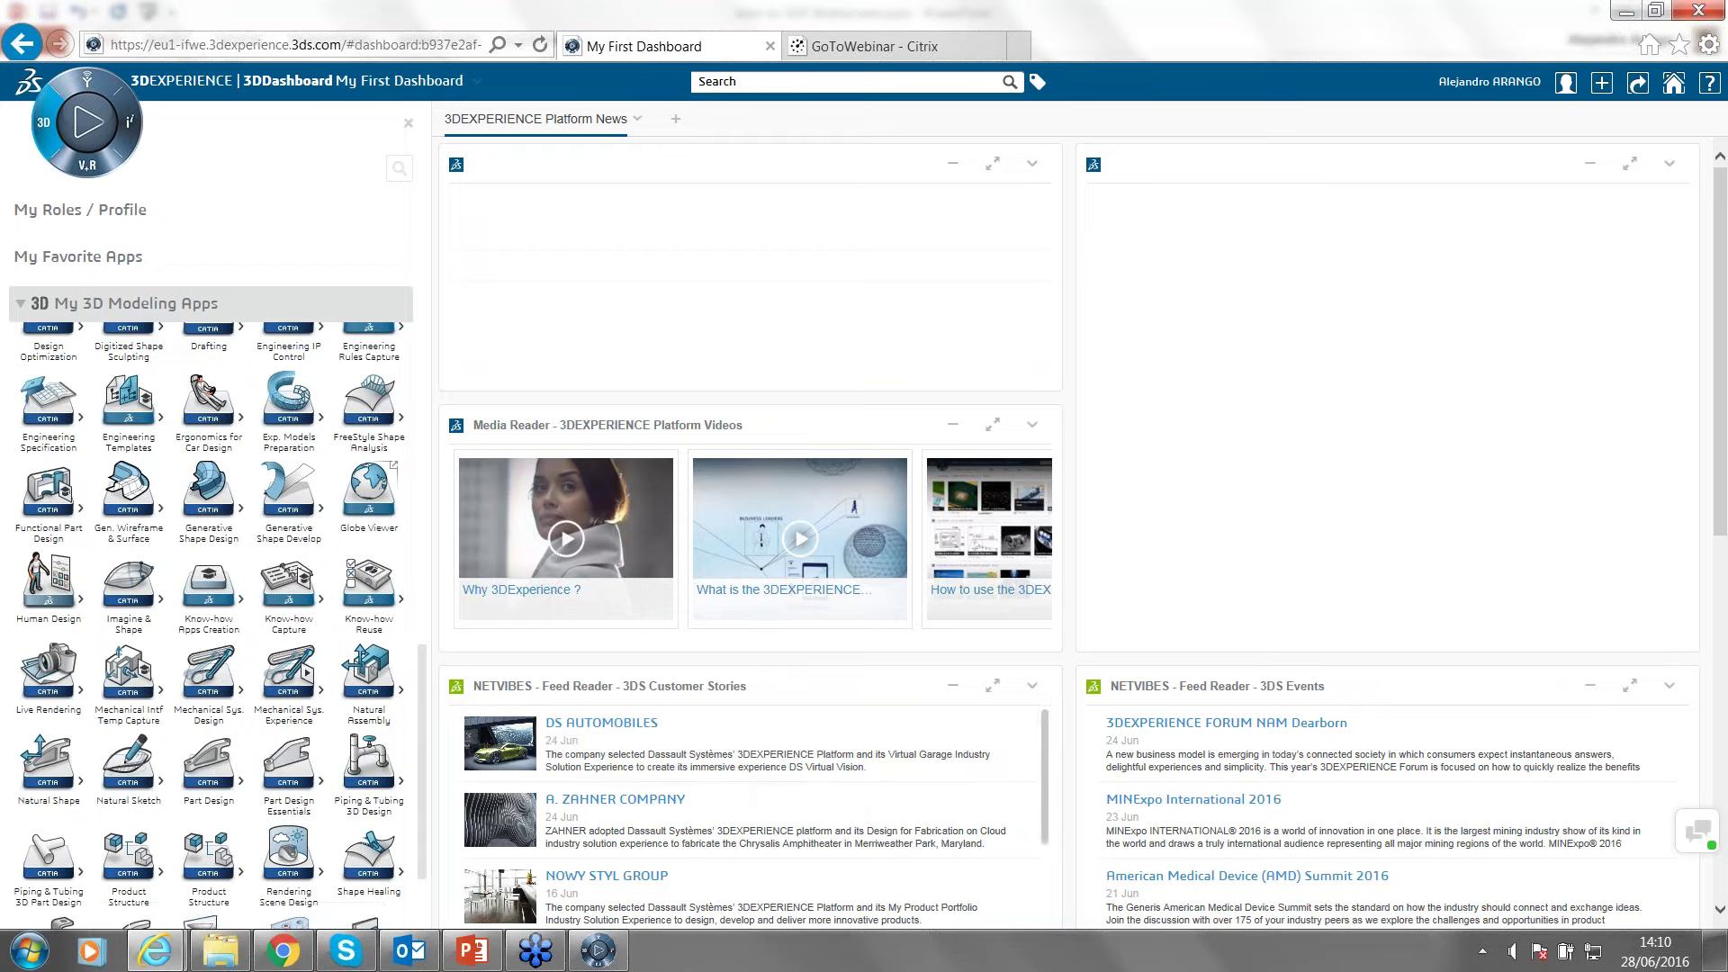
drag(419, 688, 367, 486)
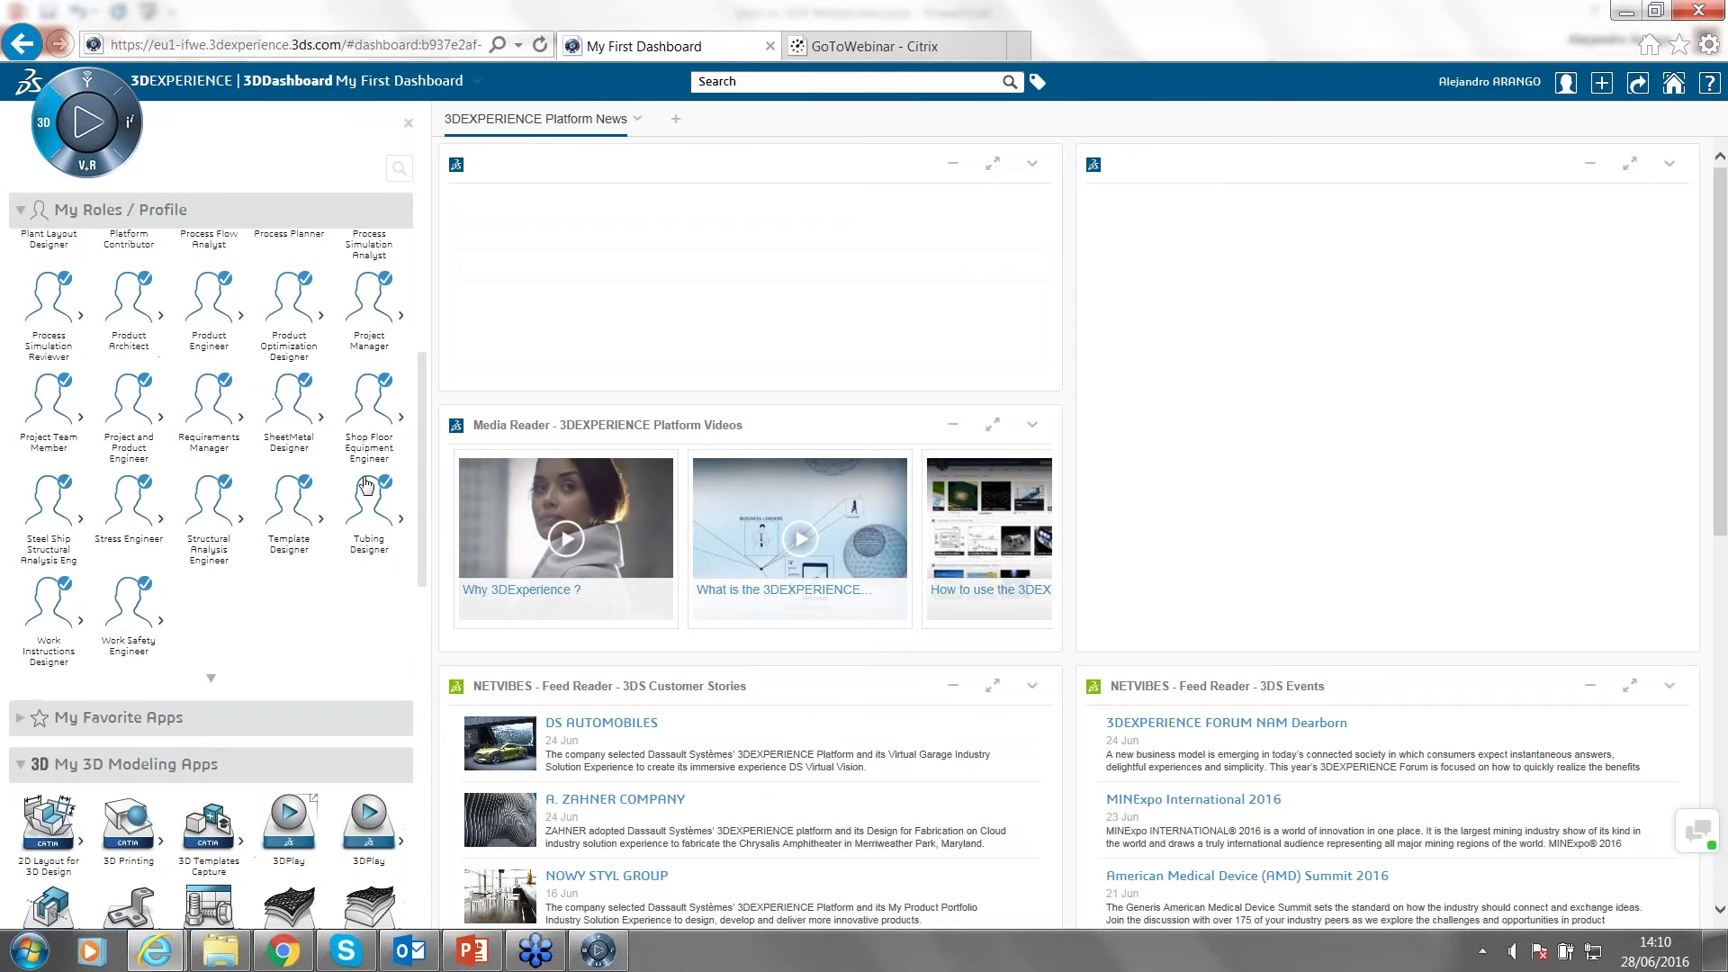
Collapse the role list and review the My Favorite Apps and My 3D Modeling Apps collections.
click(20, 764)
click(22, 213)
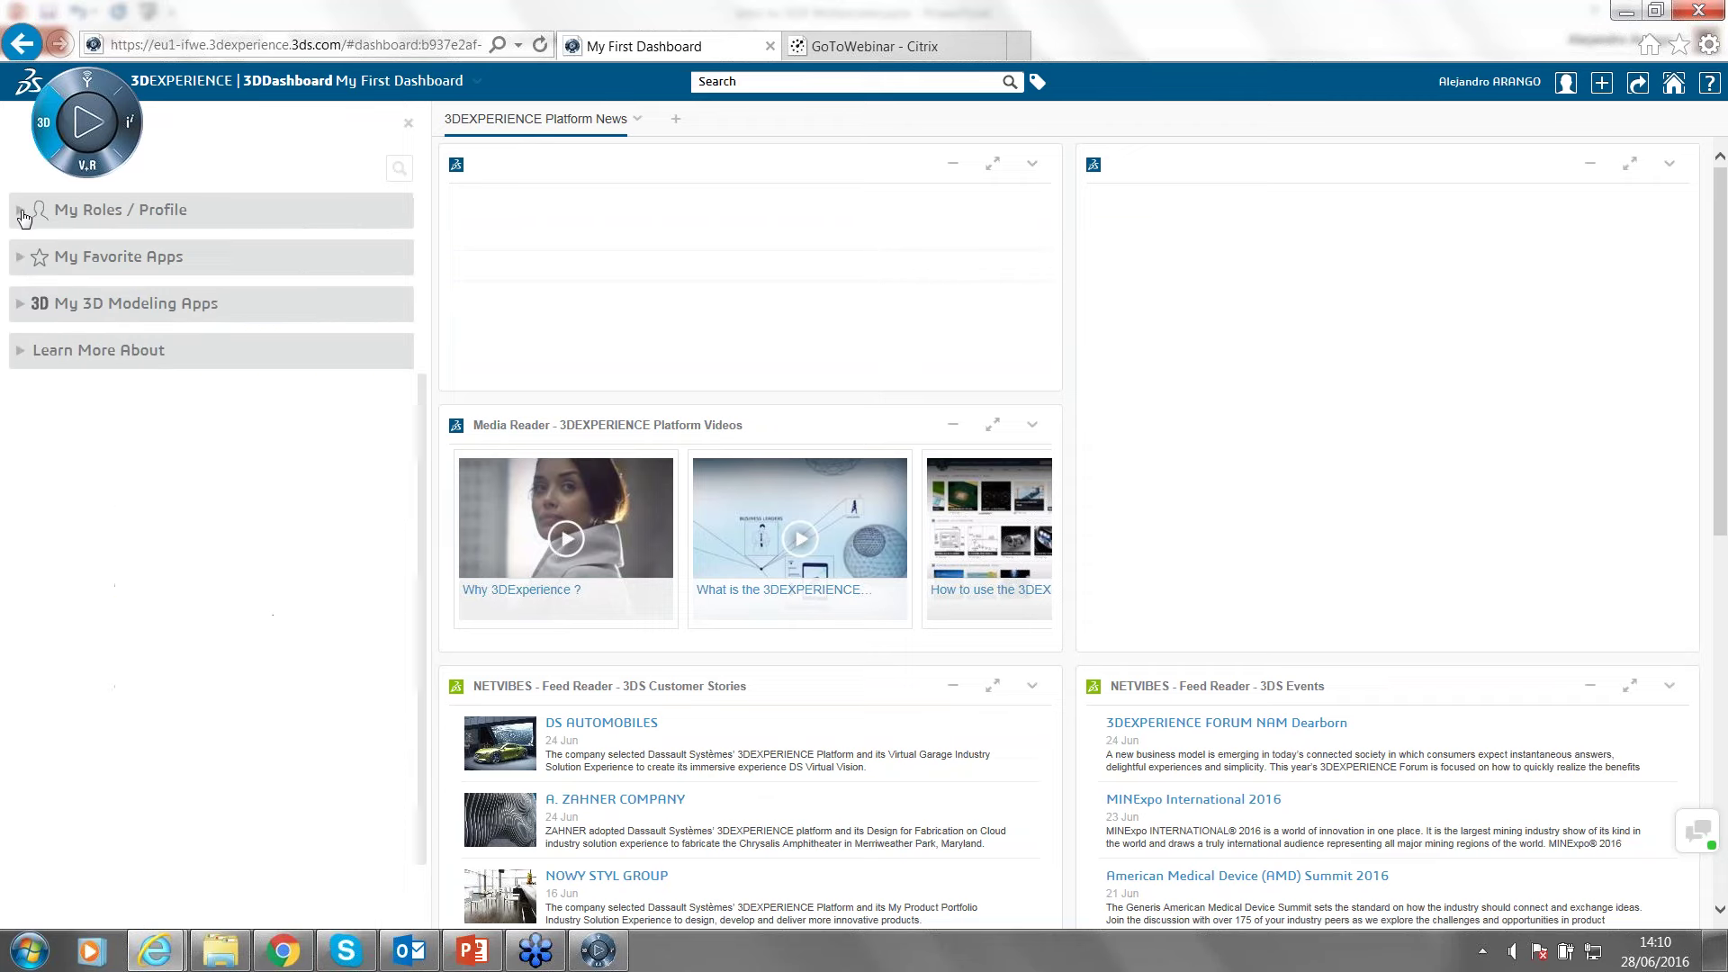
click(20, 257)
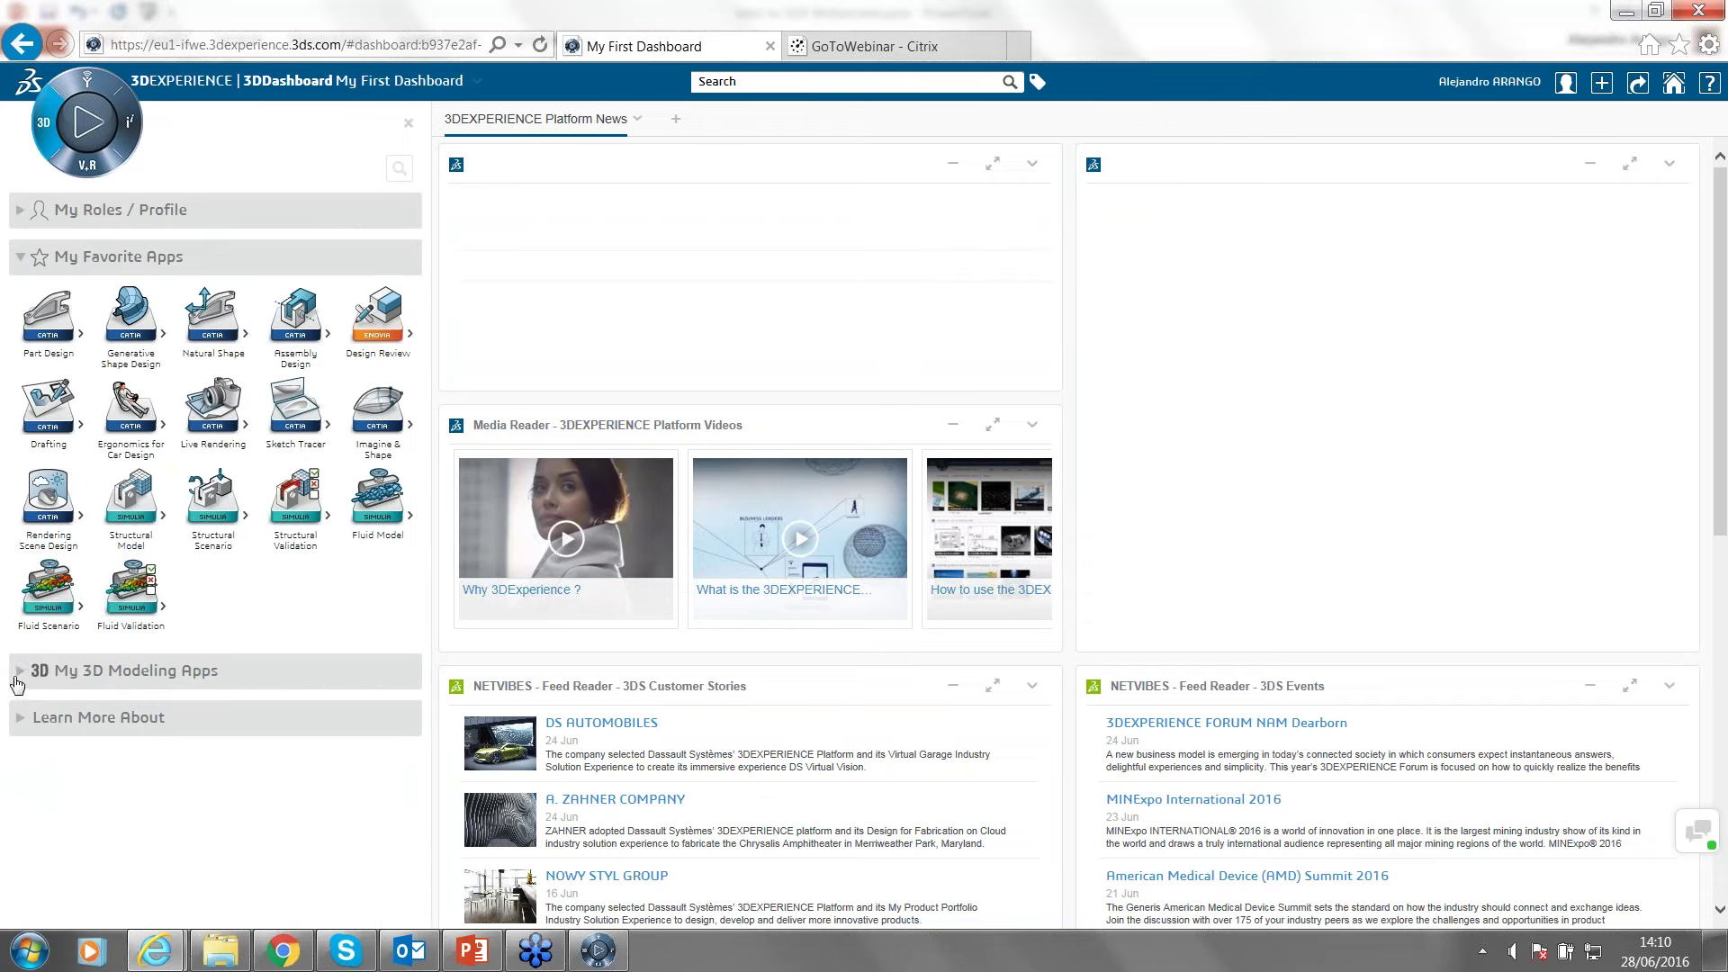
click(19, 671)
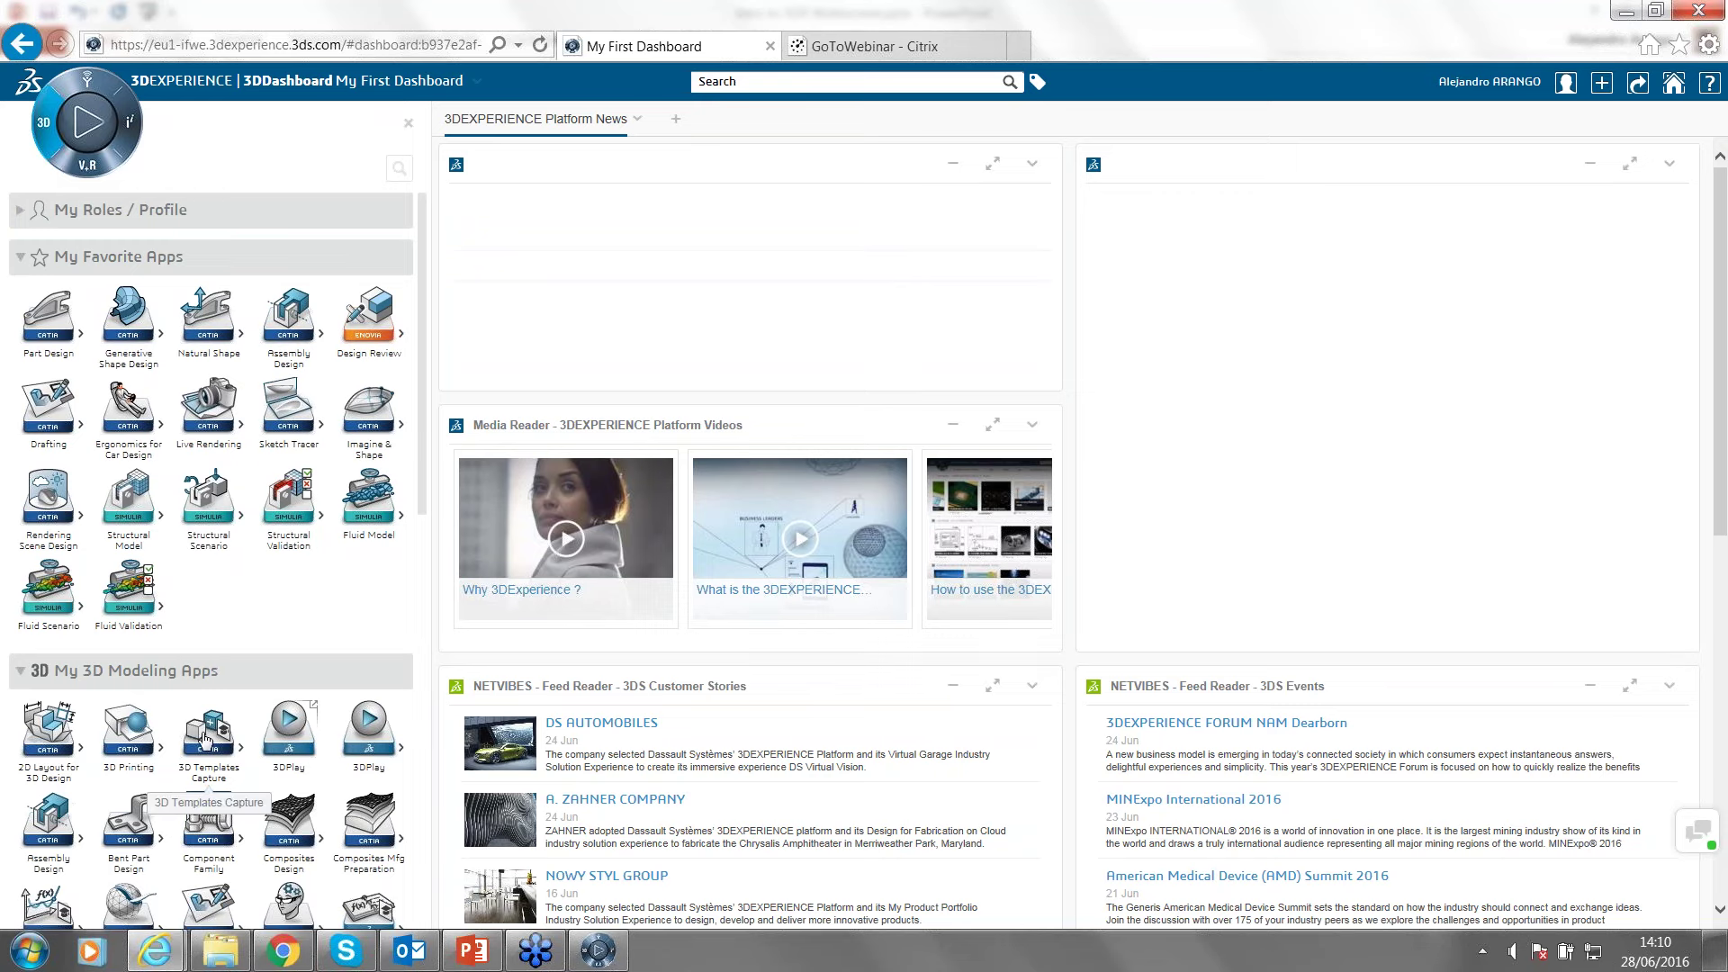
mouse_move(230, 701)
mouse_down()
mouse_move(212, 585)
mouse_move(216, 695)
mouse_up()
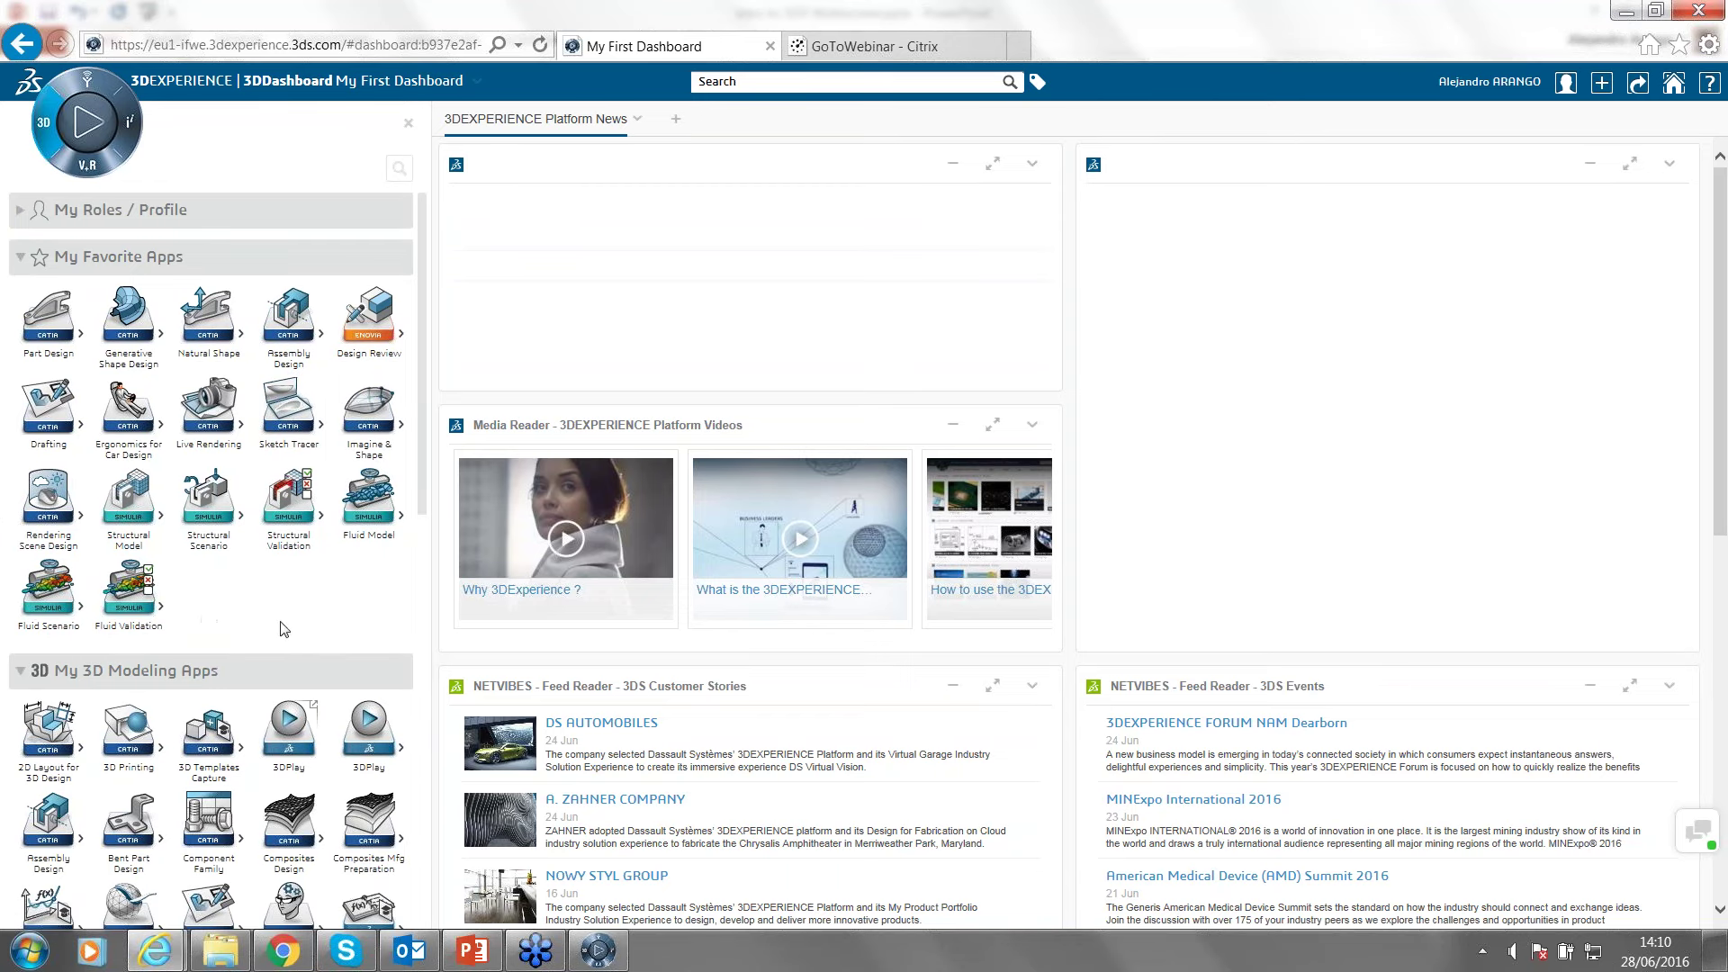
mouse_move(535, 950)
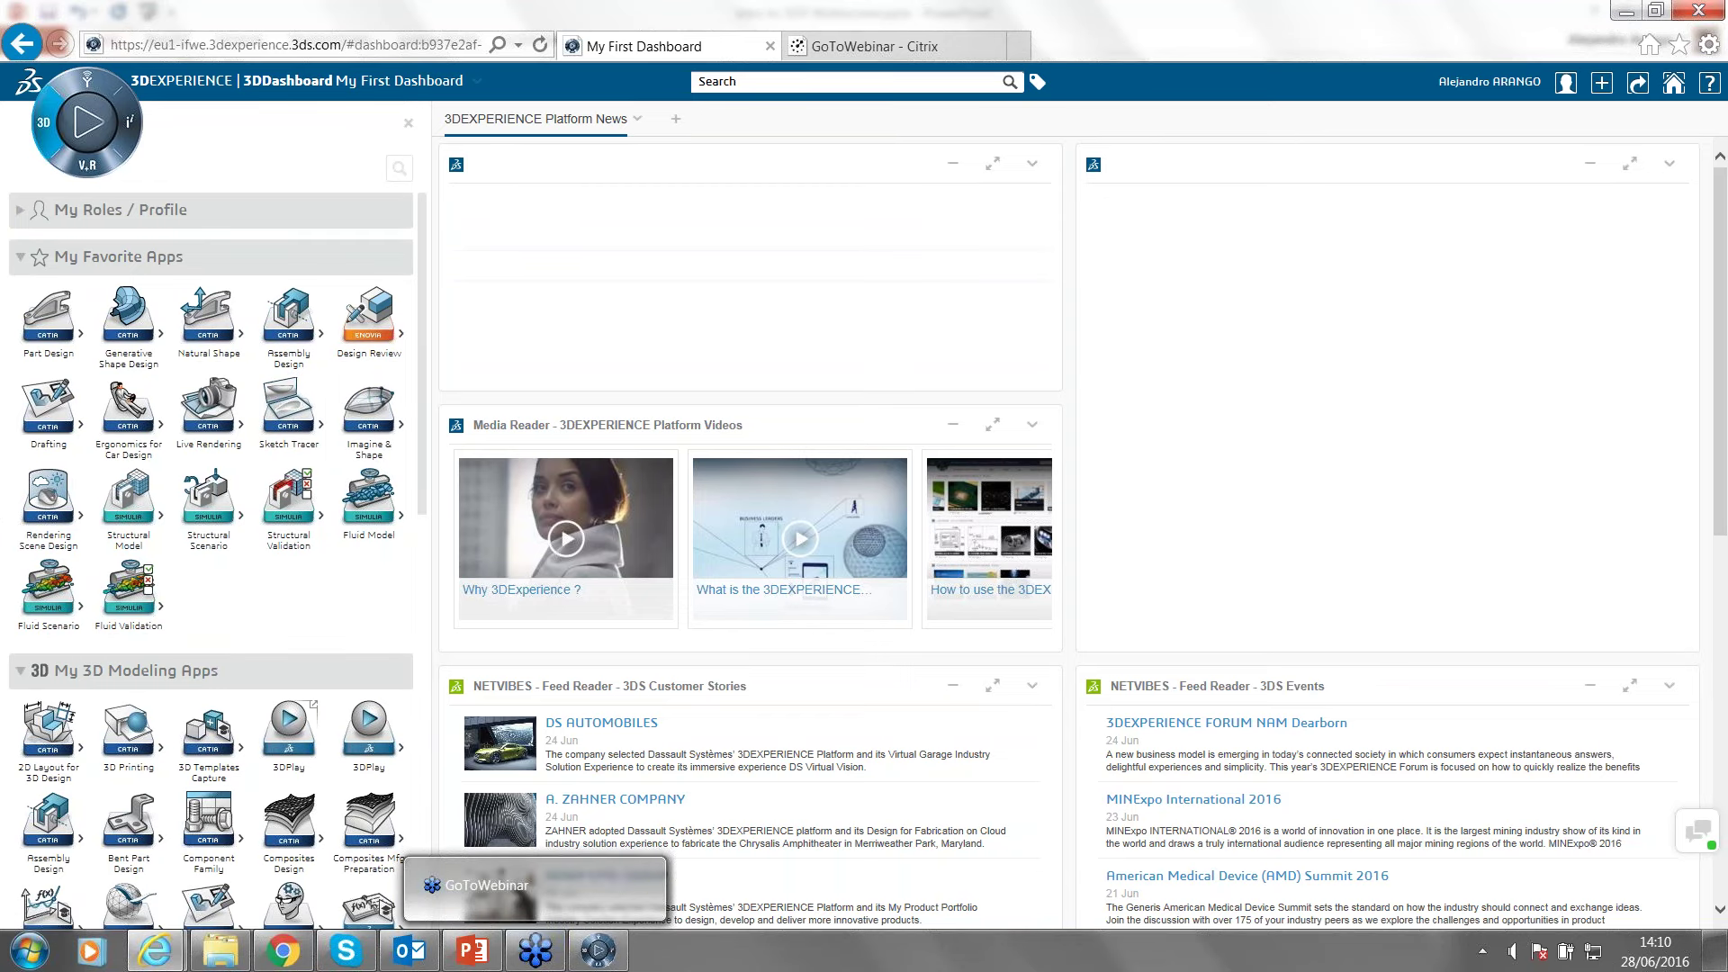
click(21, 261)
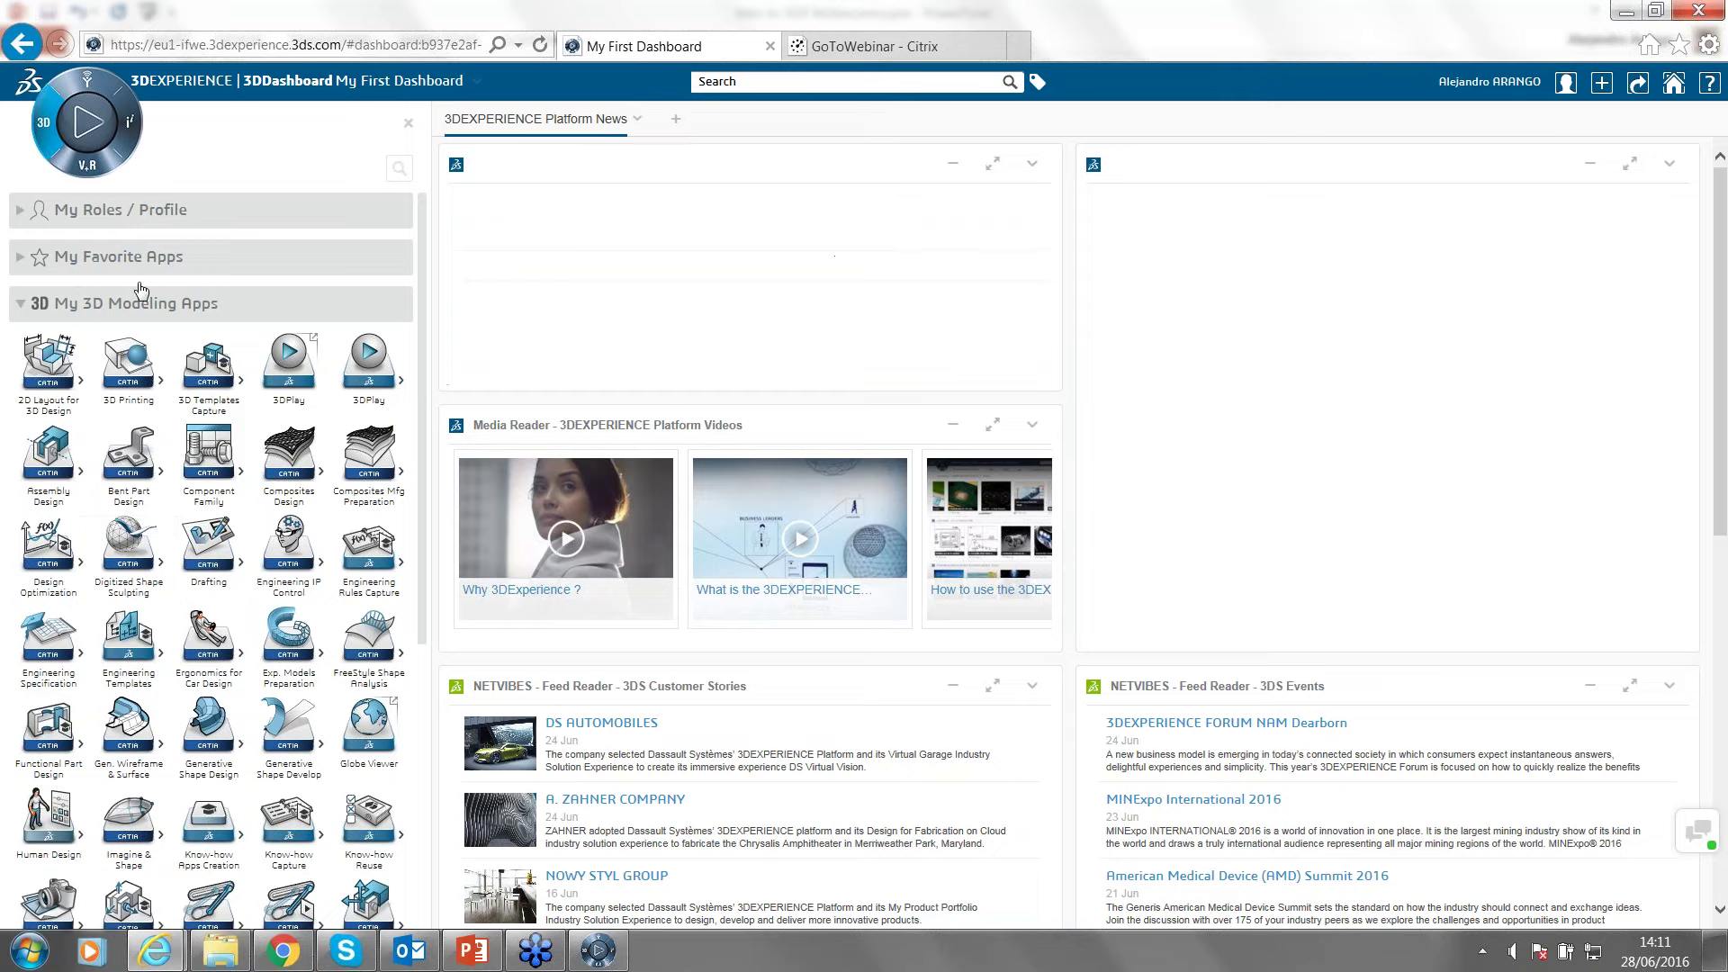
mouse_move(419, 300)
mouse_down()
mouse_move(419, 469)
mouse_move(415, 325)
mouse_up()
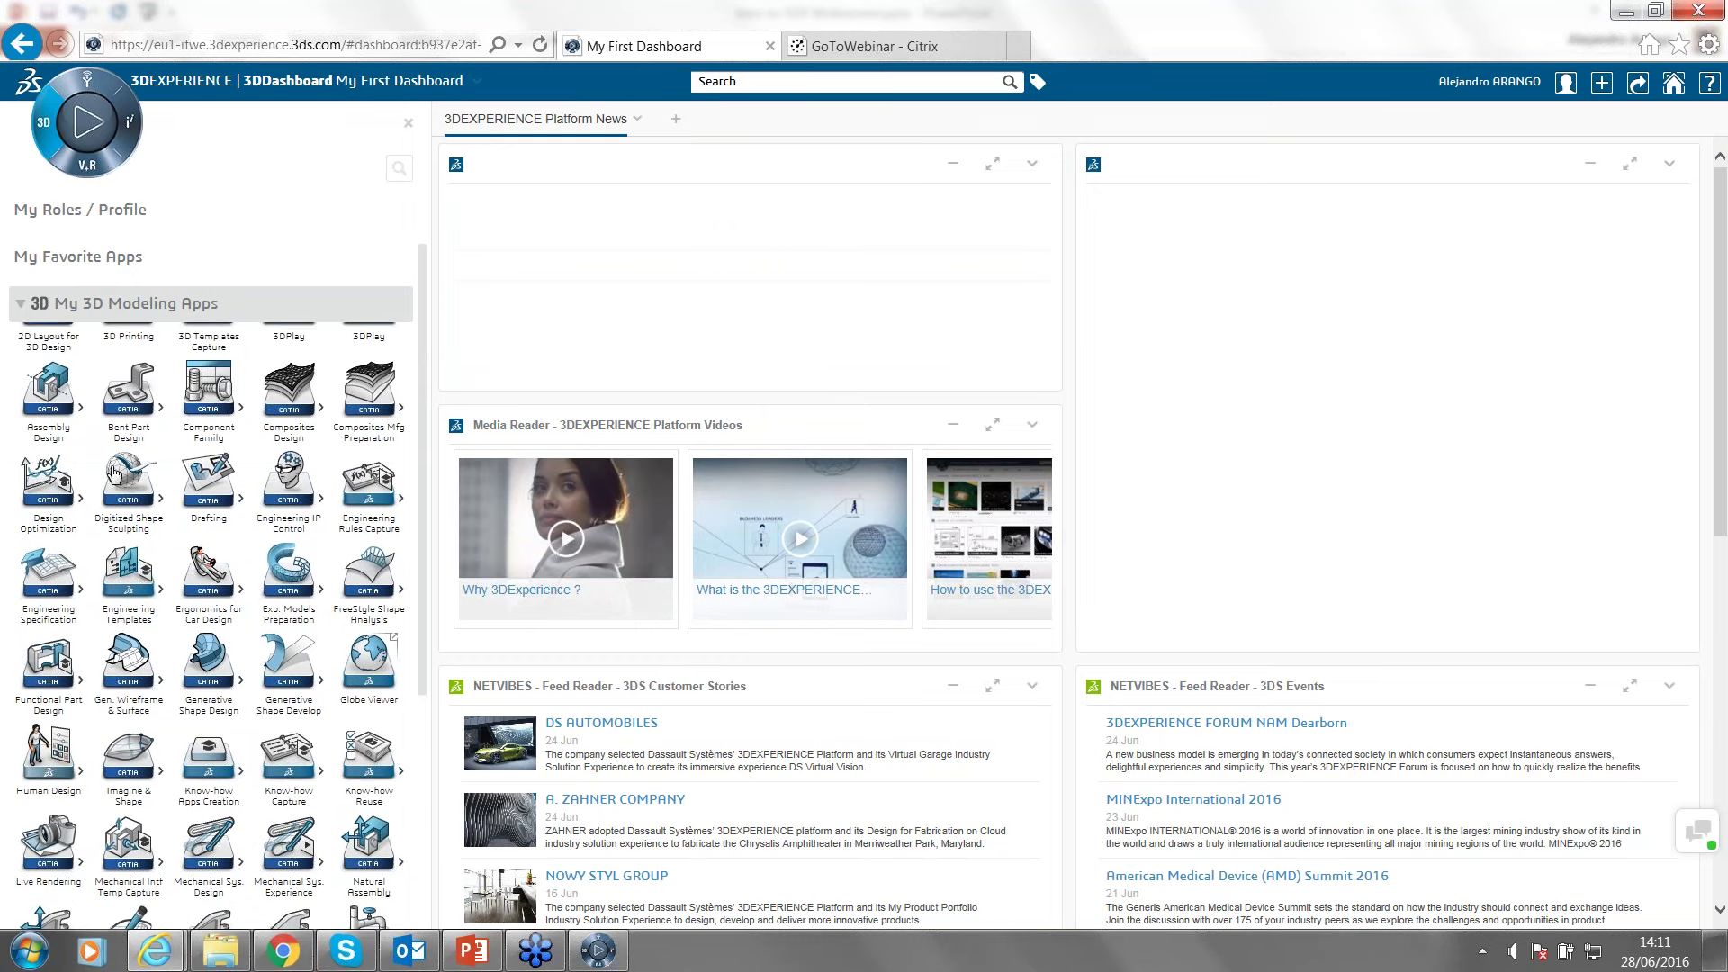
Switch to the 3DEXPERIENCE desktop client and launch CATIA Part Design from the favorite apps.
click(1628, 14)
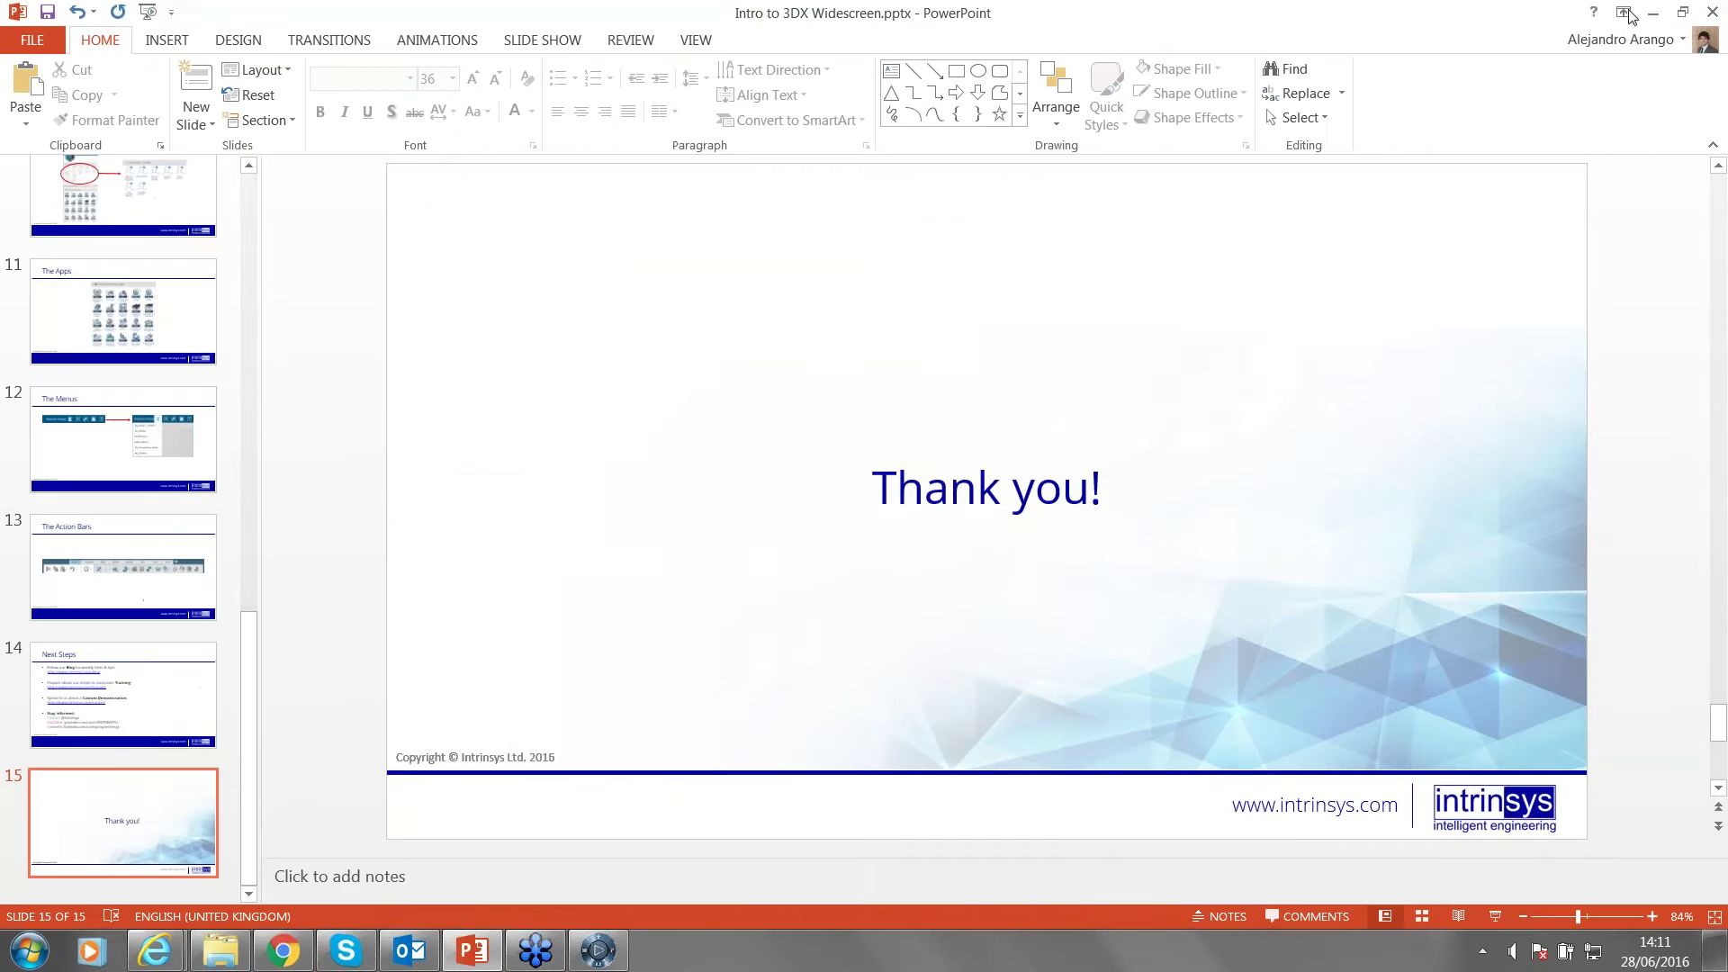
click(1653, 13)
click(608, 952)
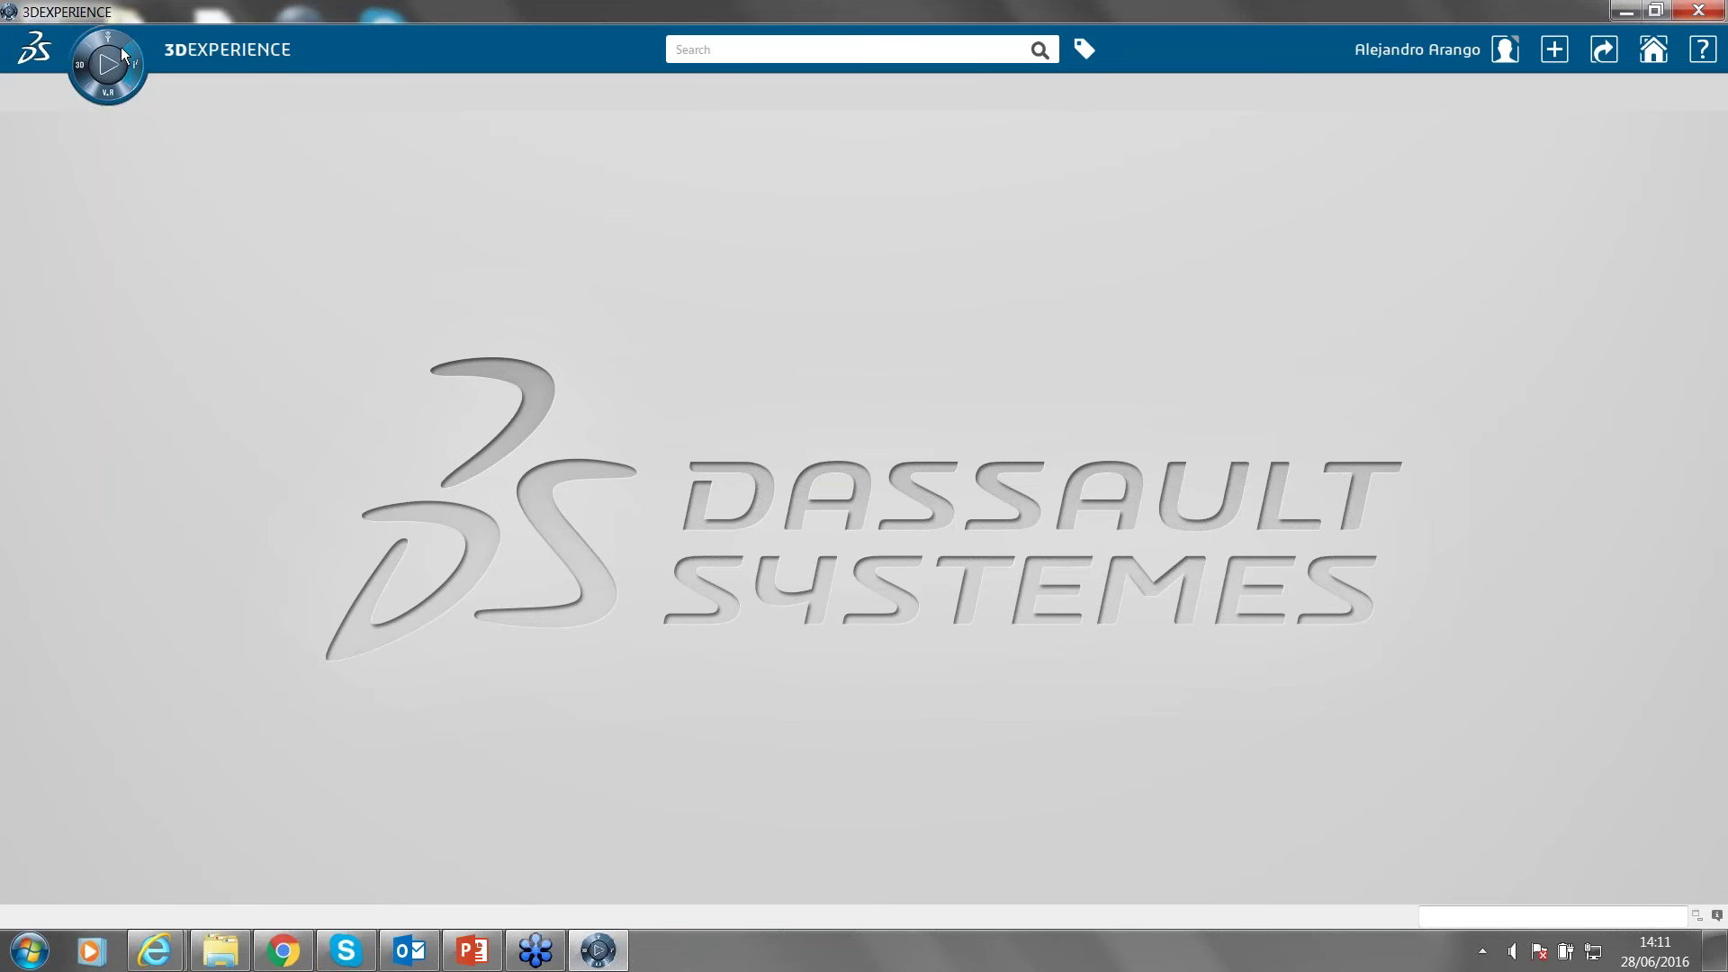
click(76, 69)
click(25, 184)
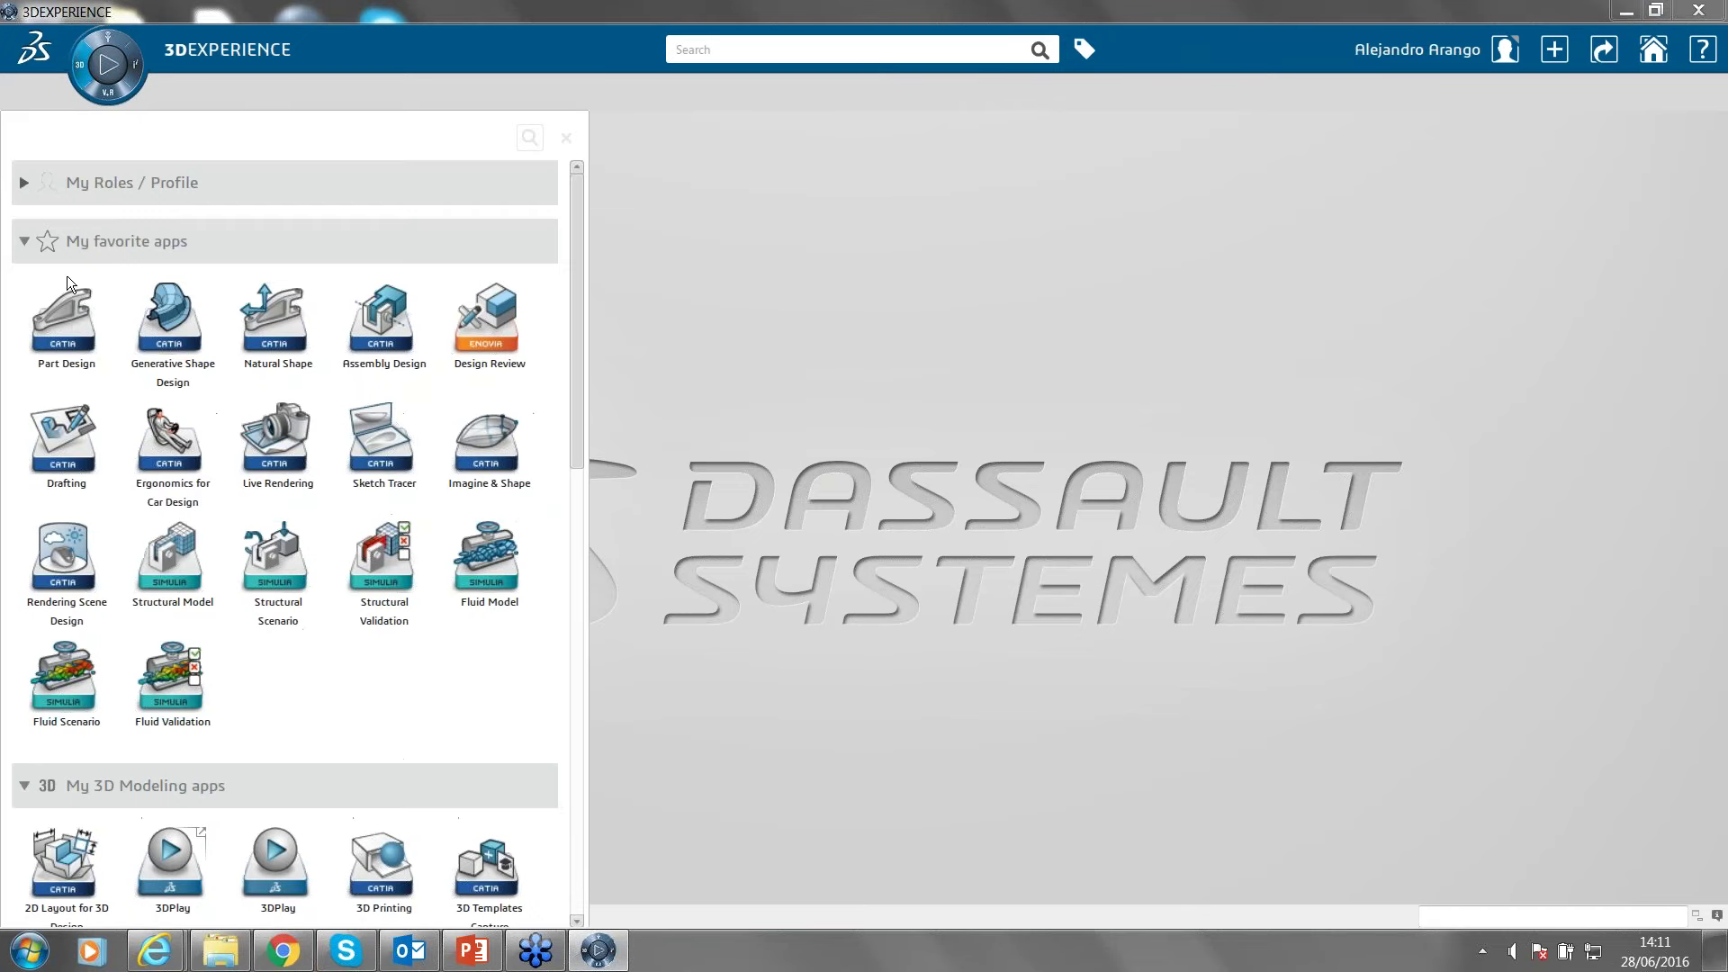
click(71, 322)
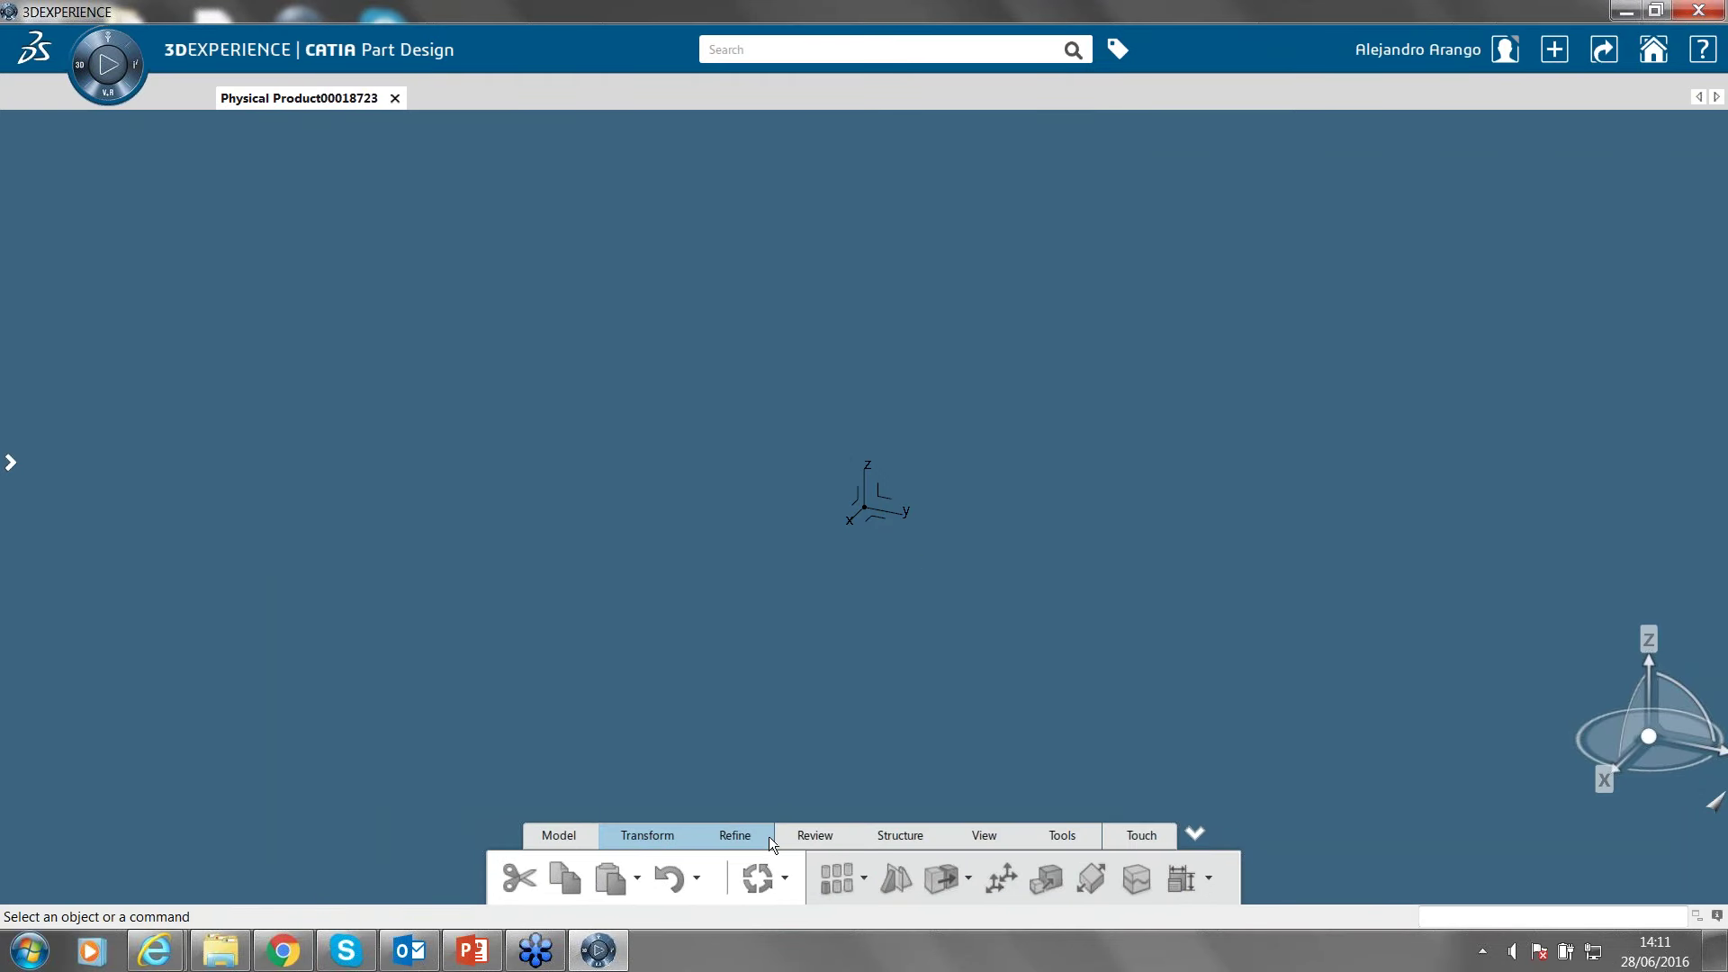
Review the Review and Model command sections and the context menu of the empty workspace.
click(819, 835)
click(560, 835)
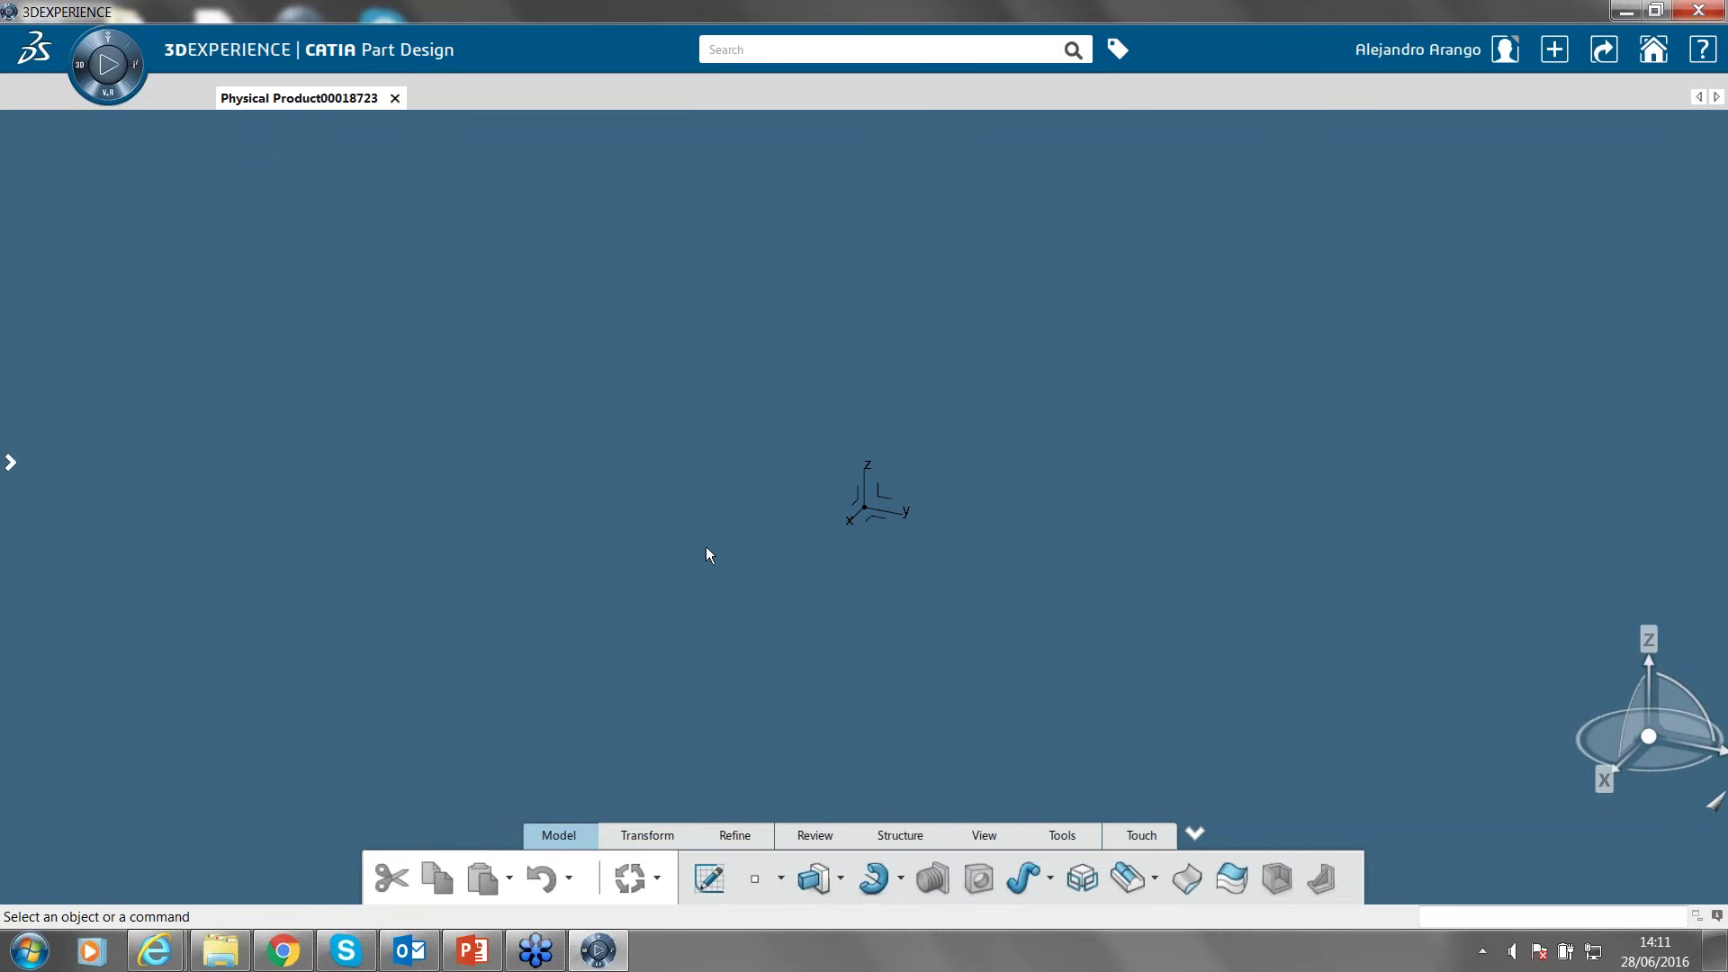
right_click(985, 503)
mouse_move(1040, 538)
click(893, 675)
Create a positioned sketch on the yz plane with implicit origin and orientation.
click(709, 878)
click(893, 502)
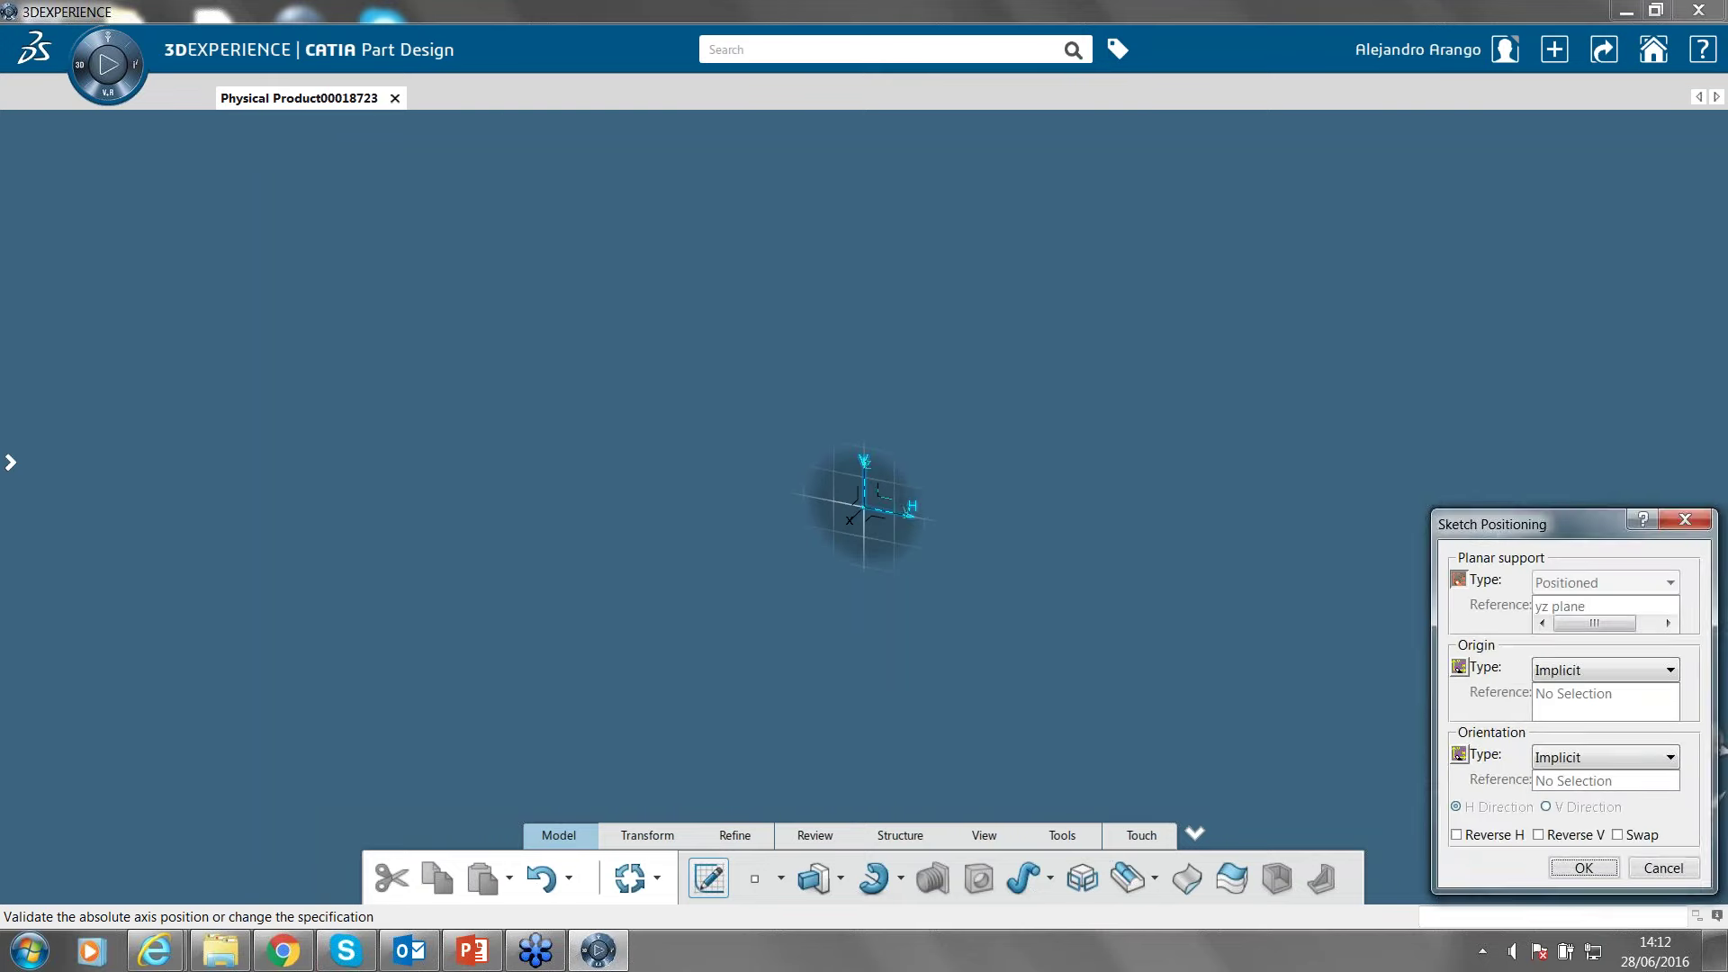
key(Return)
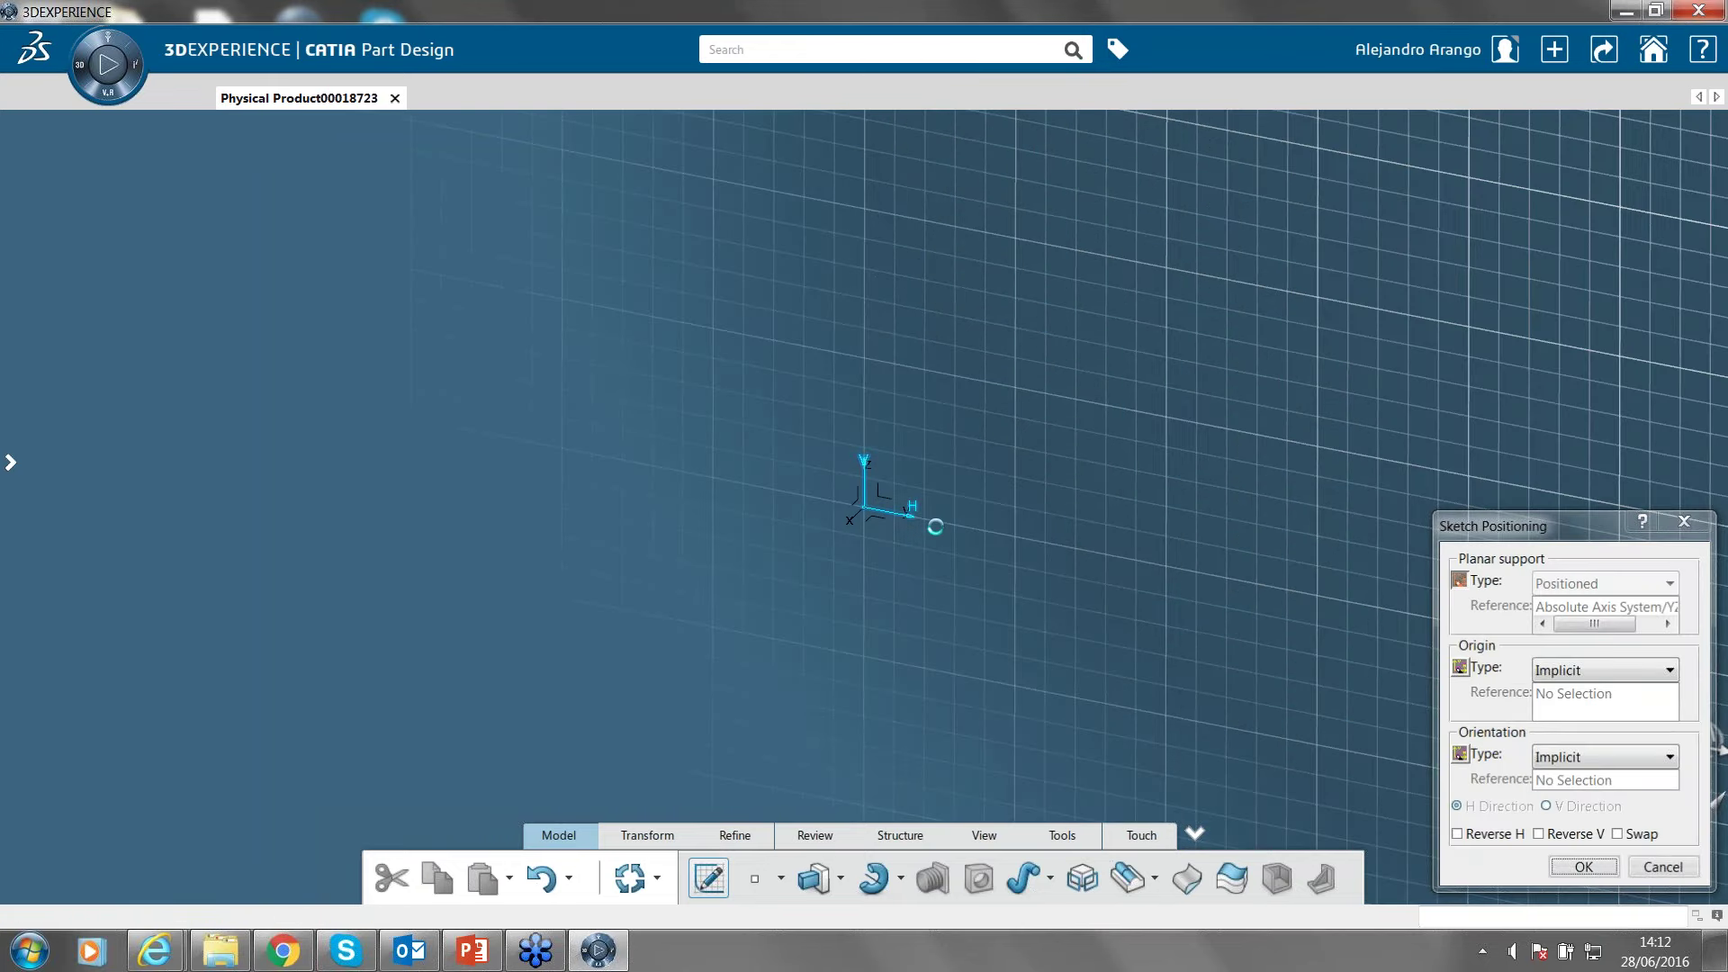
middle_drag(983, 558, 855, 510)
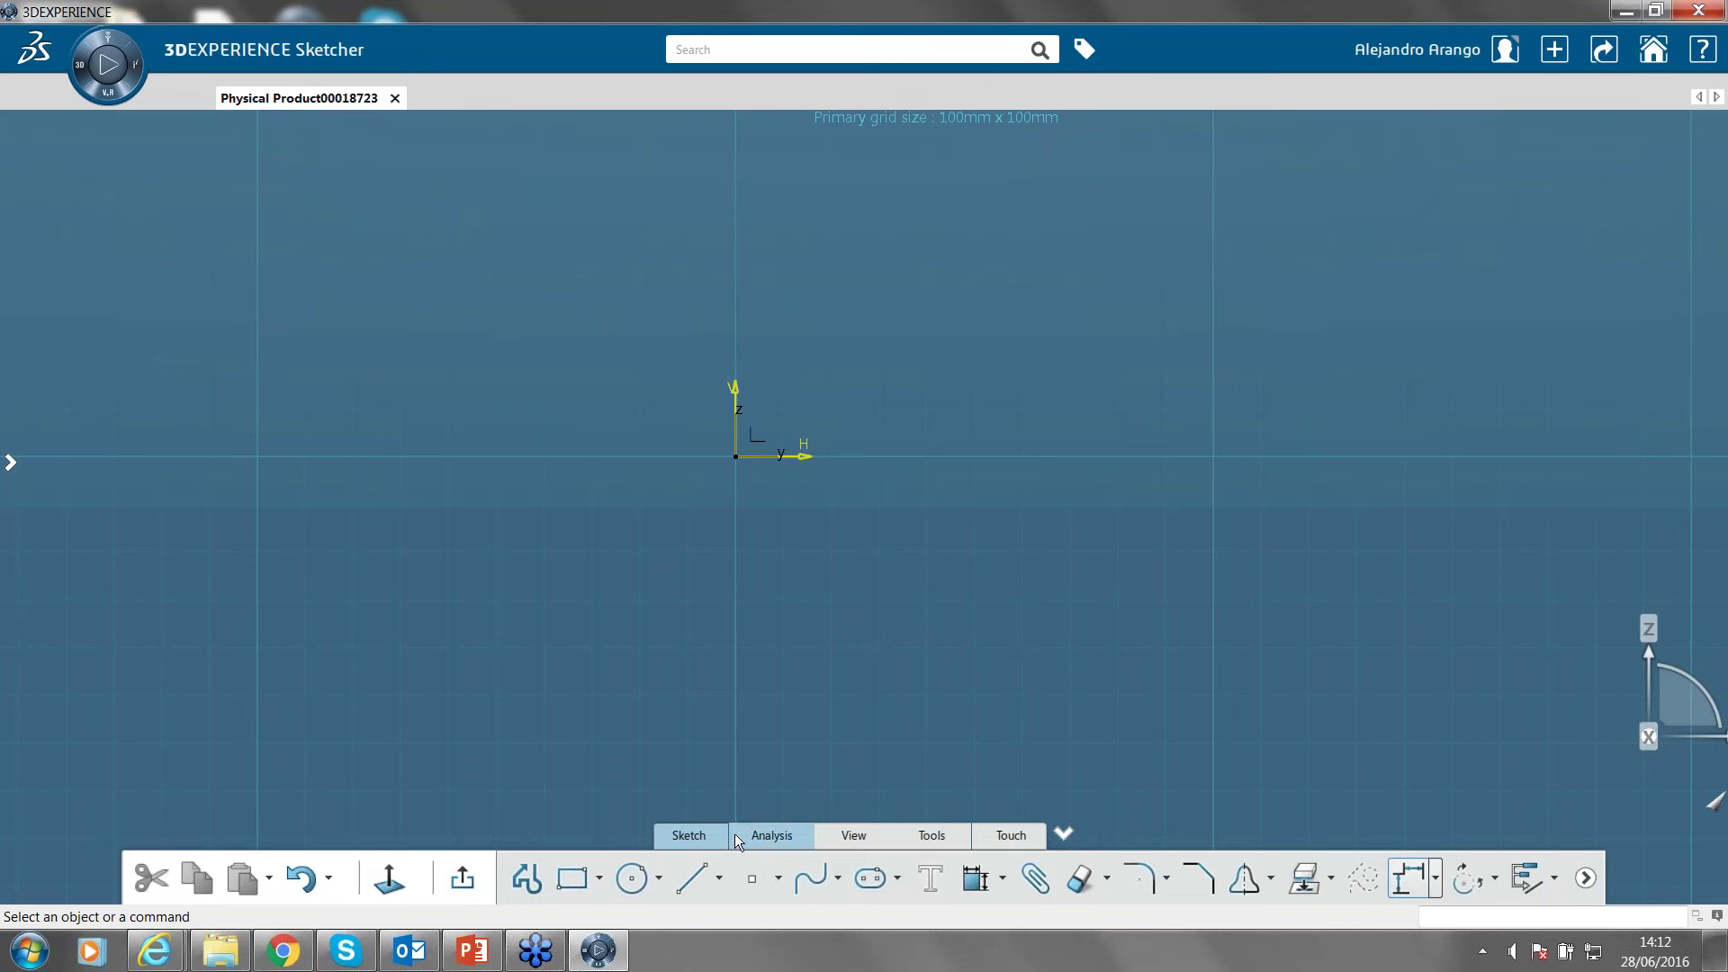
Draw a rectangle around the sketch origin and extrude it into a solid block.
click(573, 878)
click(611, 286)
click(1001, 600)
click(463, 877)
click(813, 877)
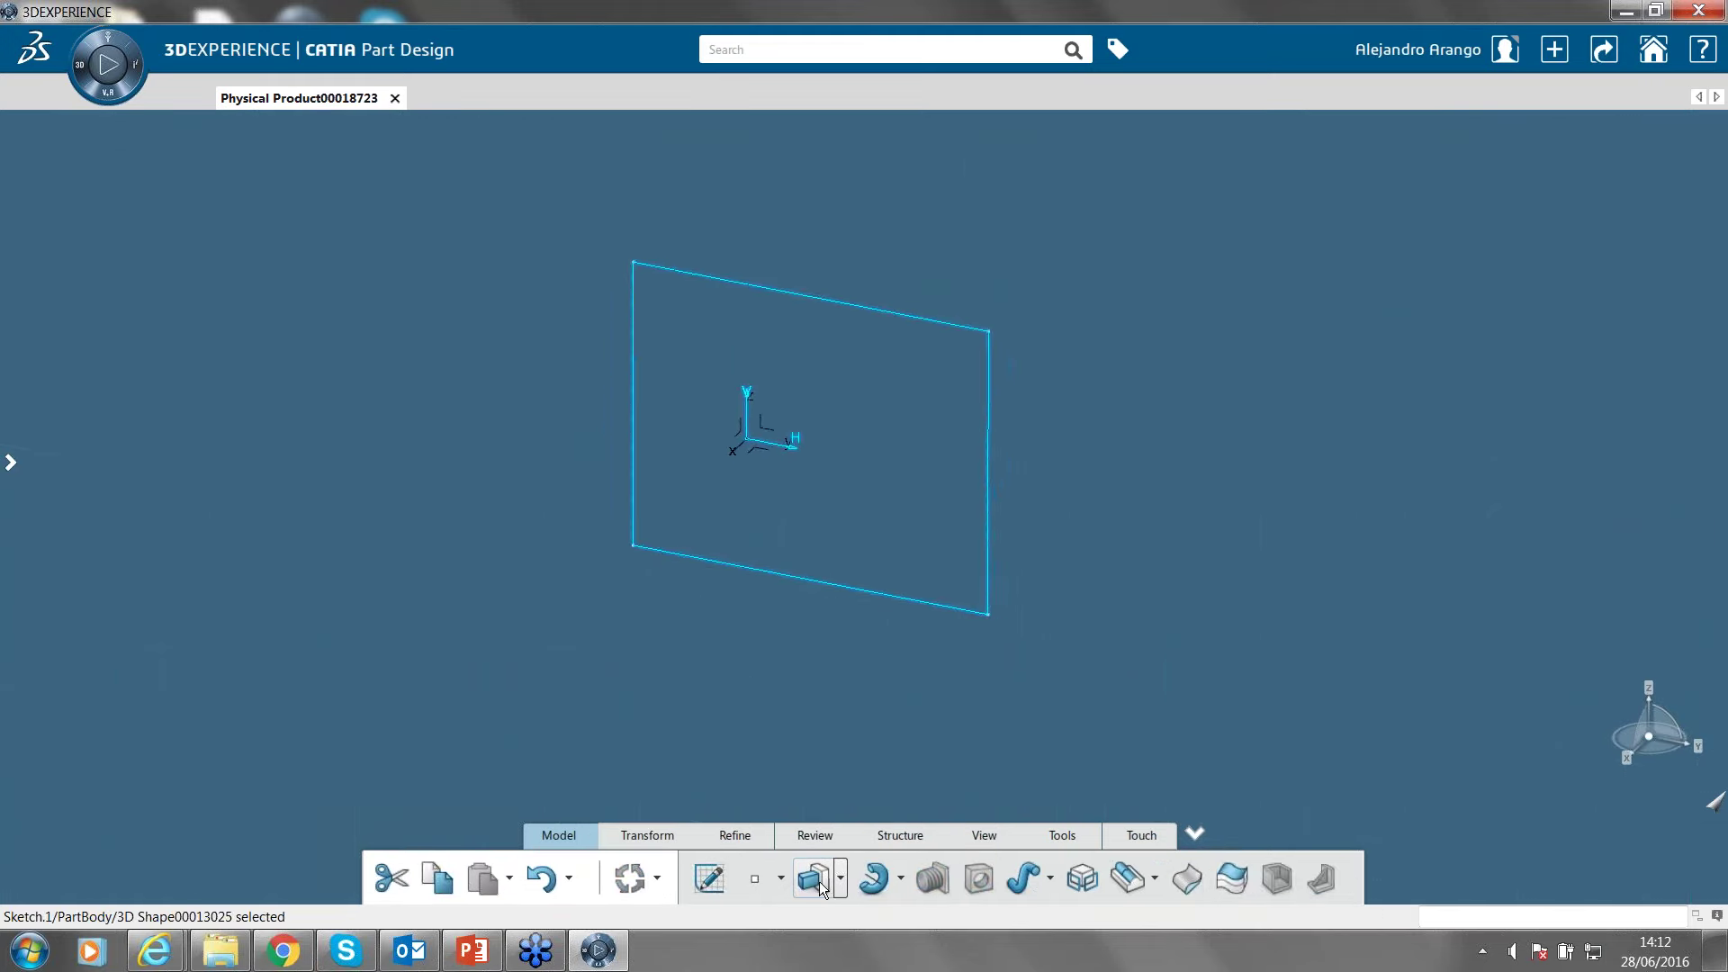
click(1269, 870)
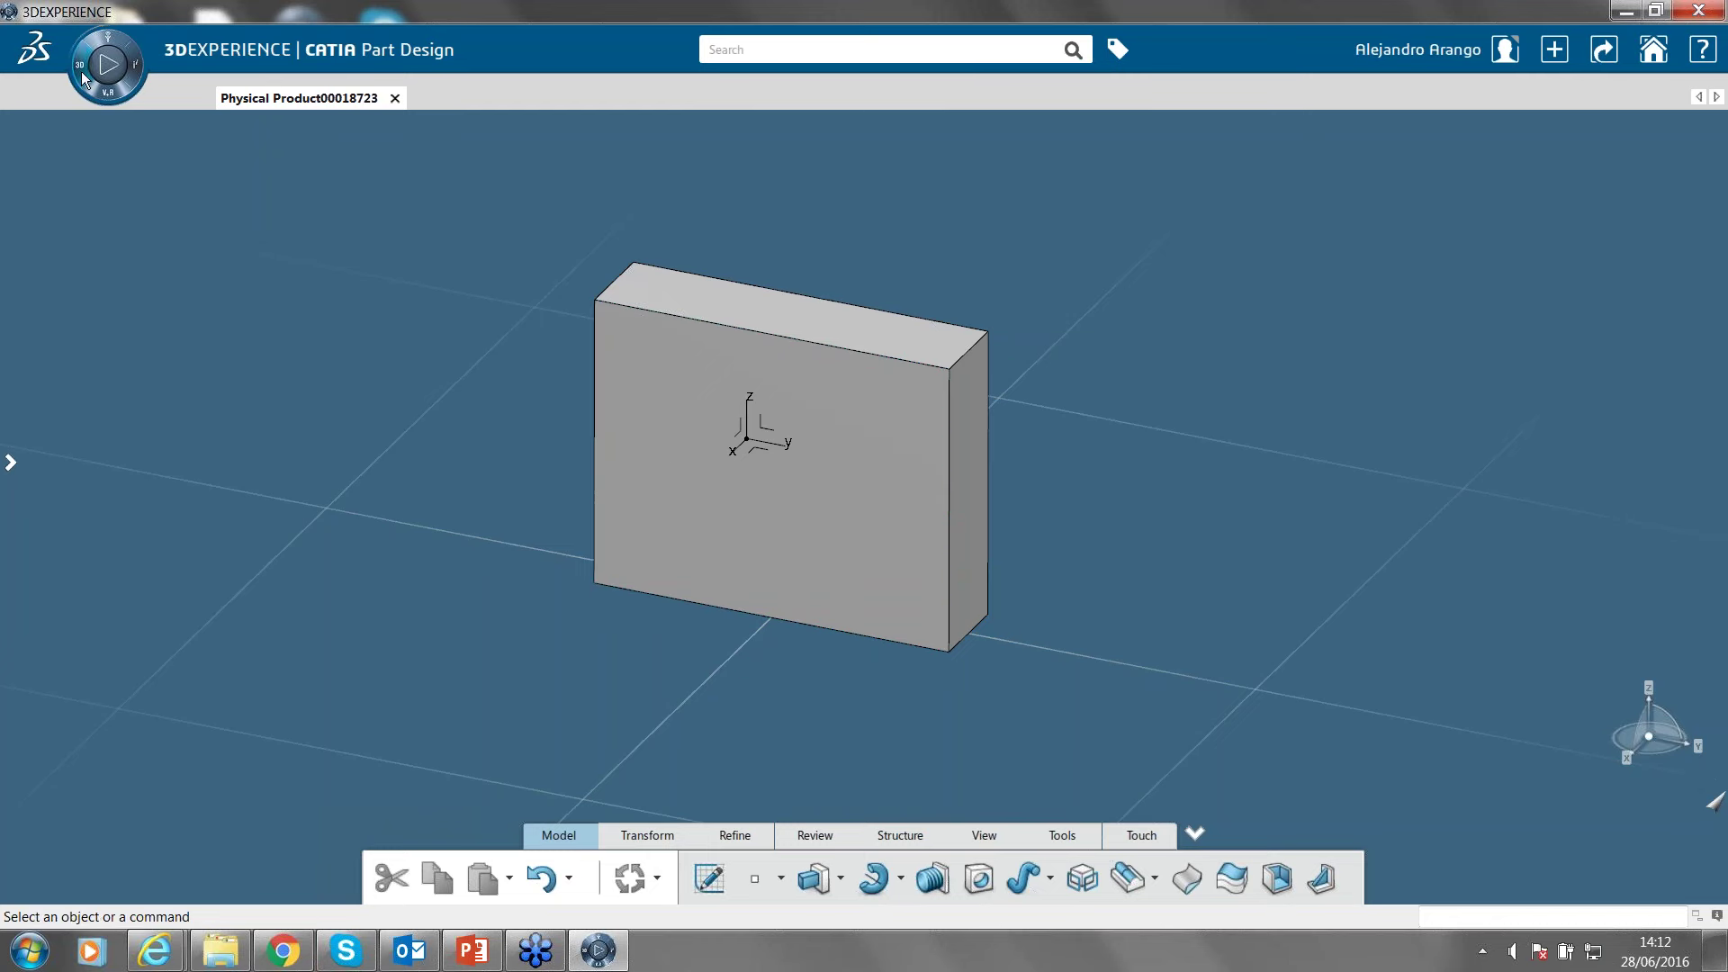
Browse the My Simulation Apps collection in the compass and check the favorite apps again.
click(100, 99)
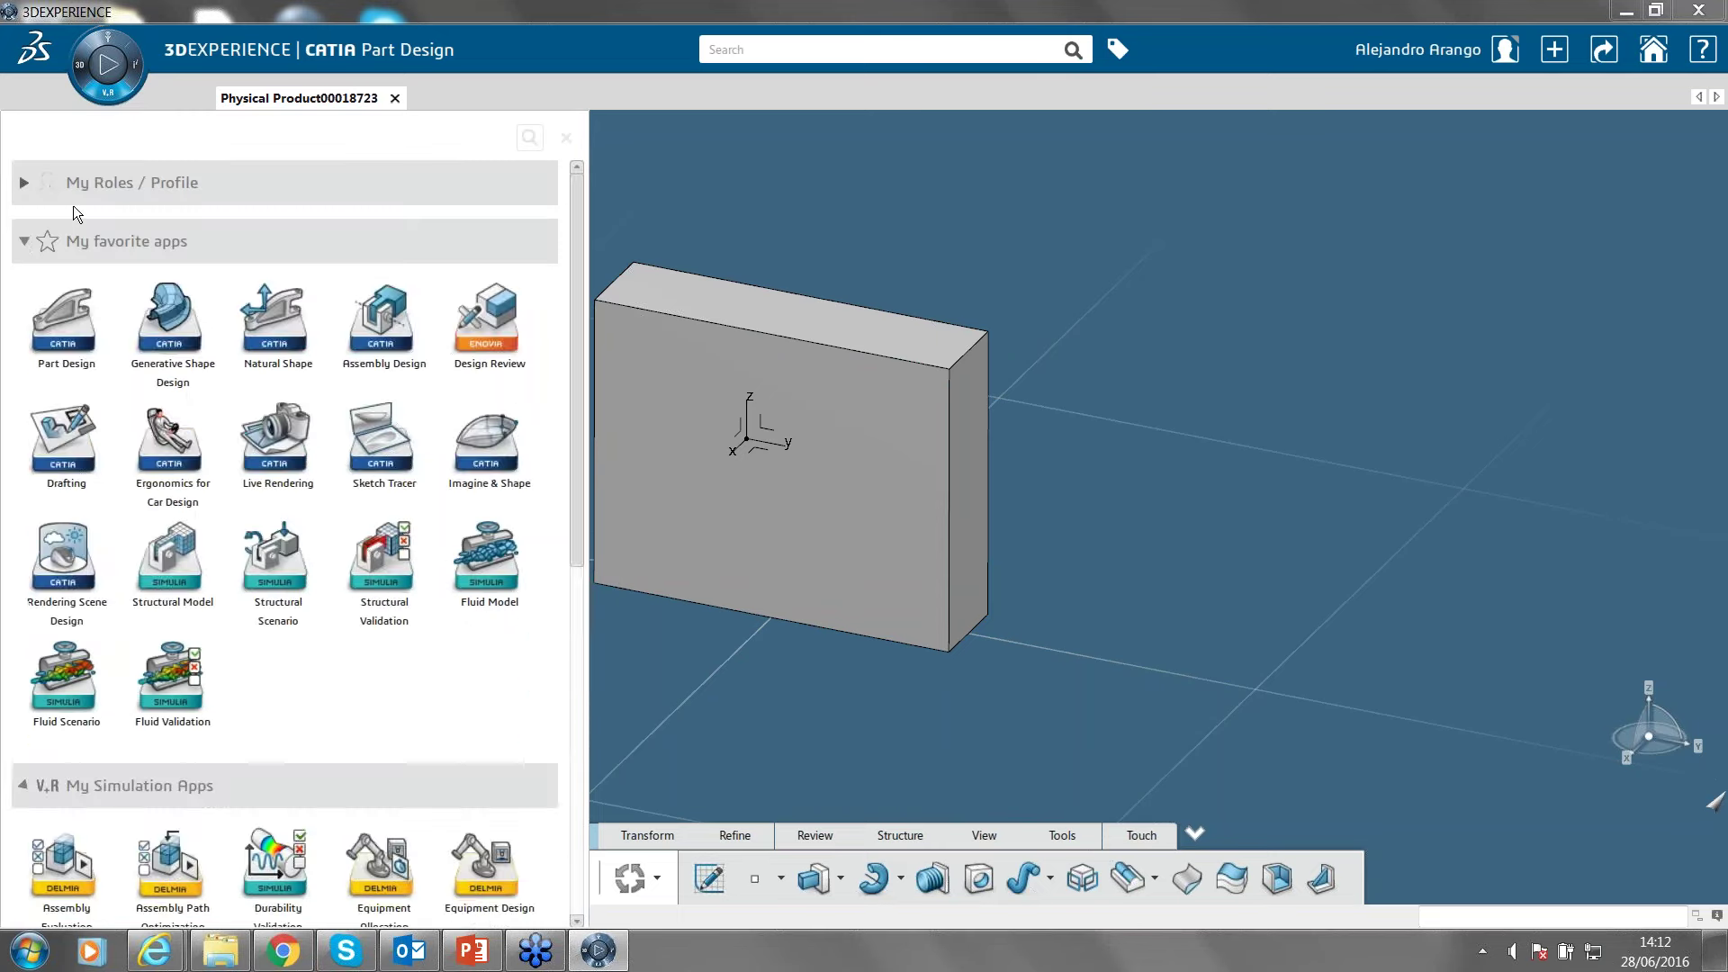
click(24, 242)
drag(580, 324, 585, 403)
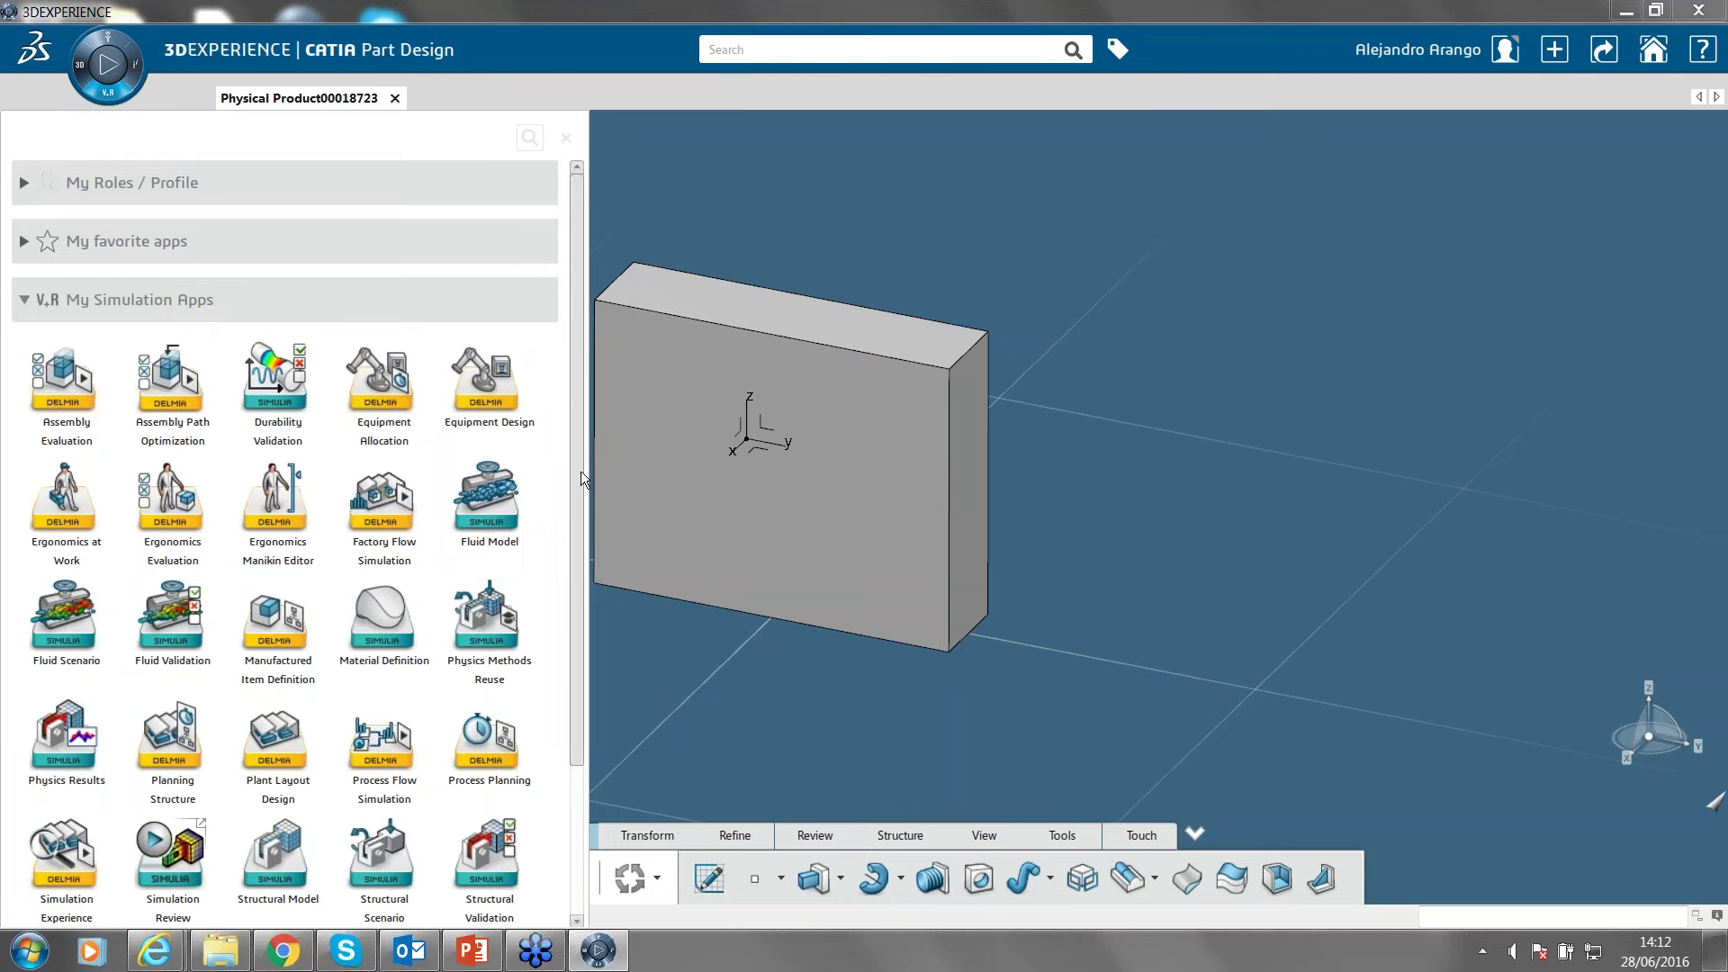
drag(581, 484, 563, 528)
scroll(564, 528, up, 3)
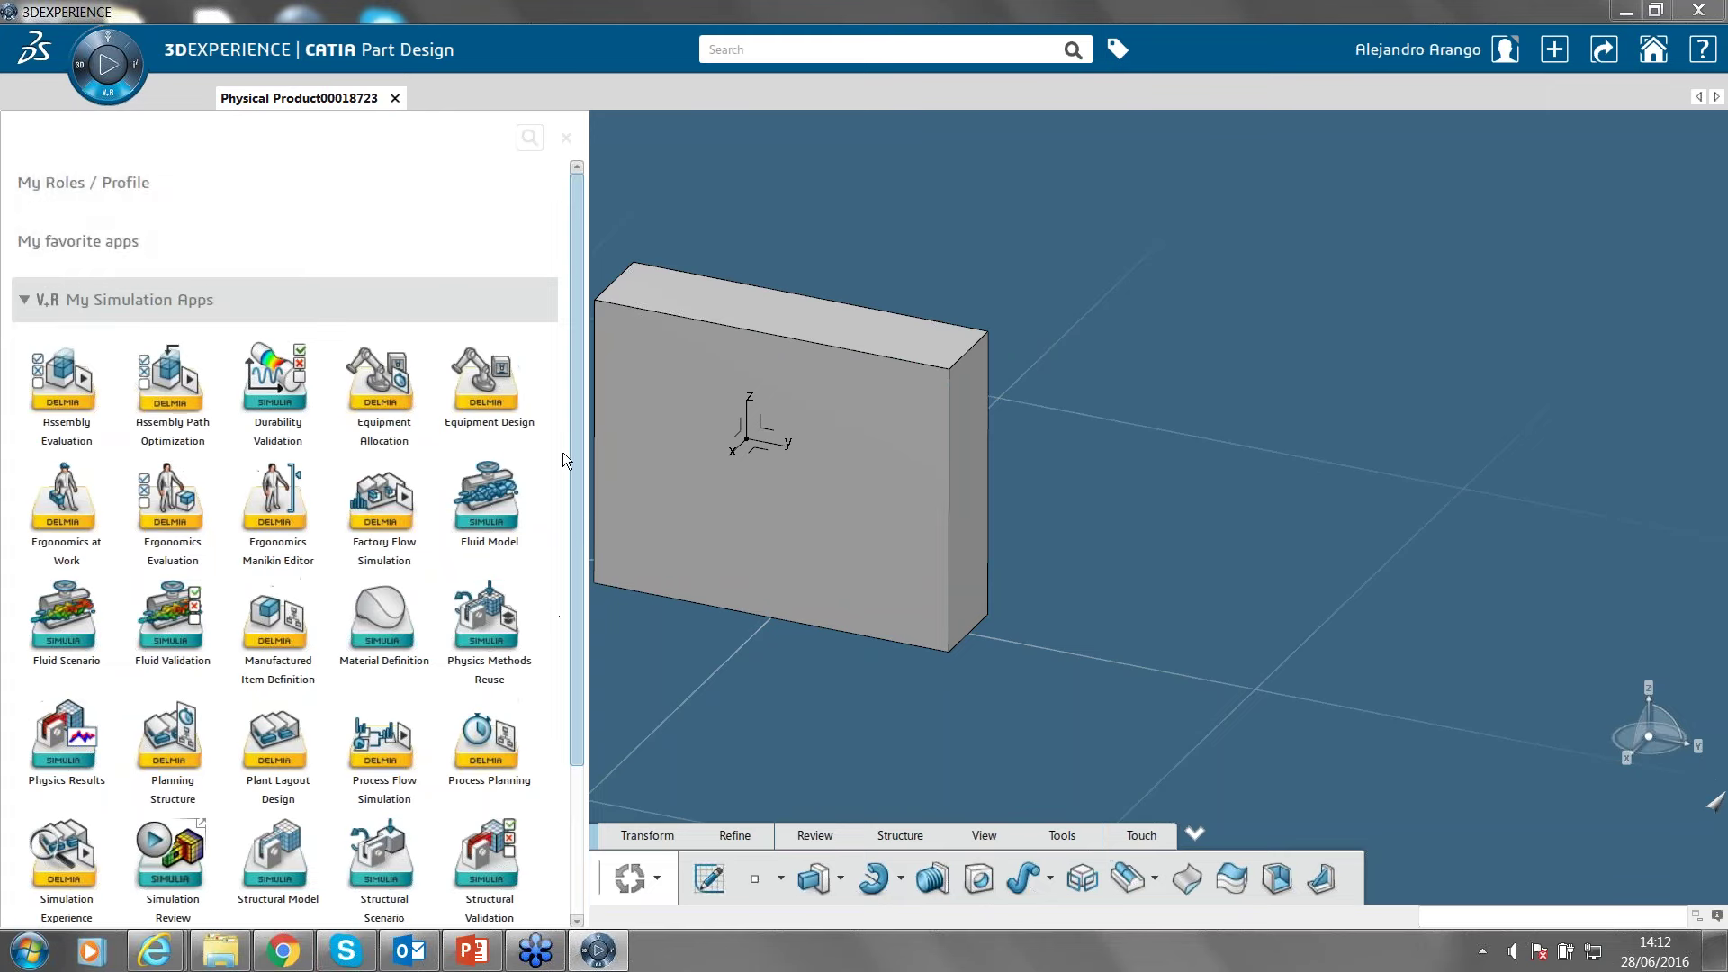
click(25, 300)
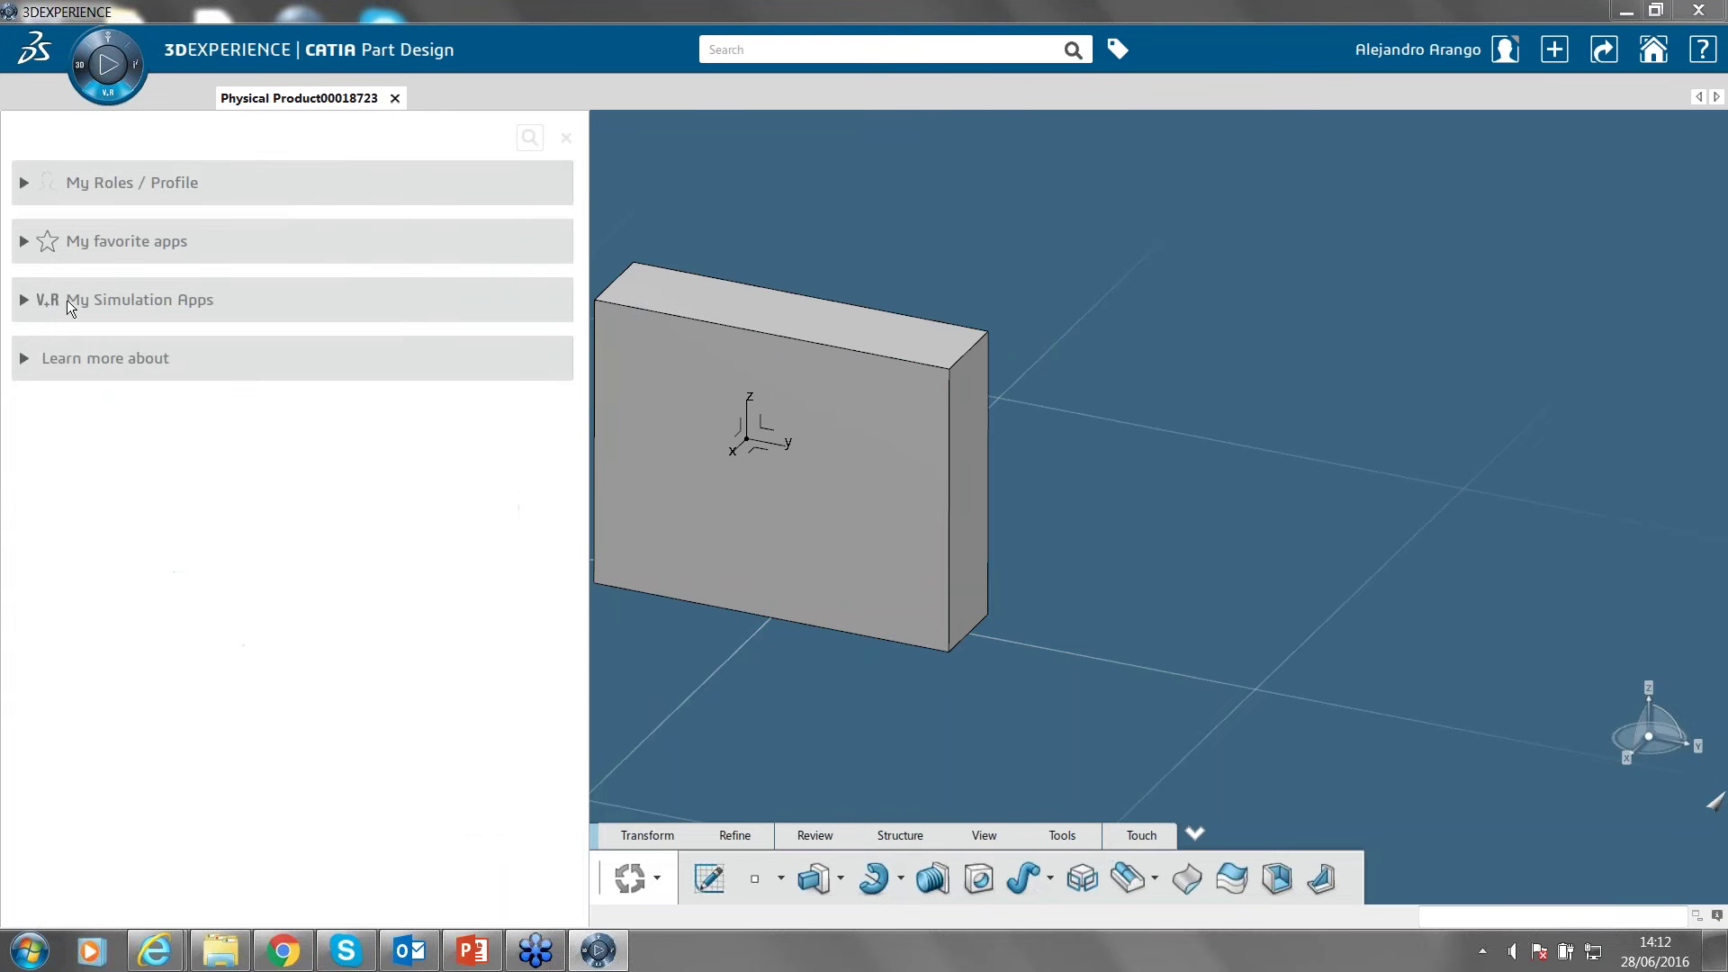
click(24, 243)
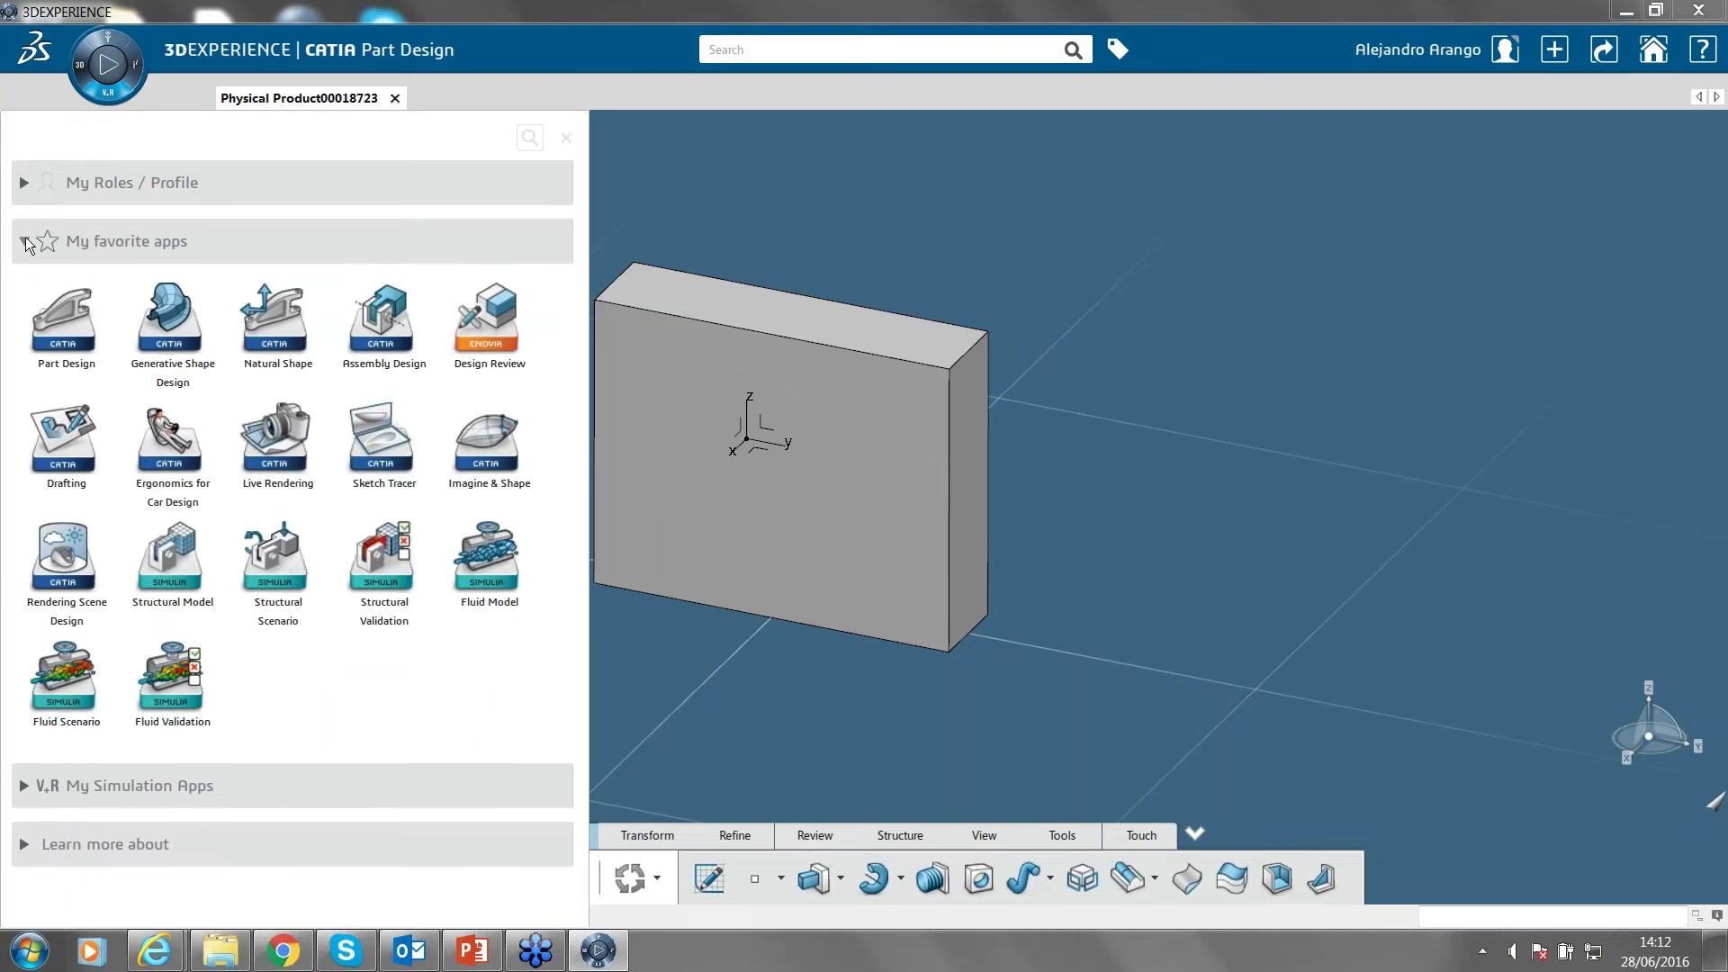
click(23, 243)
Show the My Information Intelligence apps, launch 3DDashboard from them and return to the desktop client.
click(133, 61)
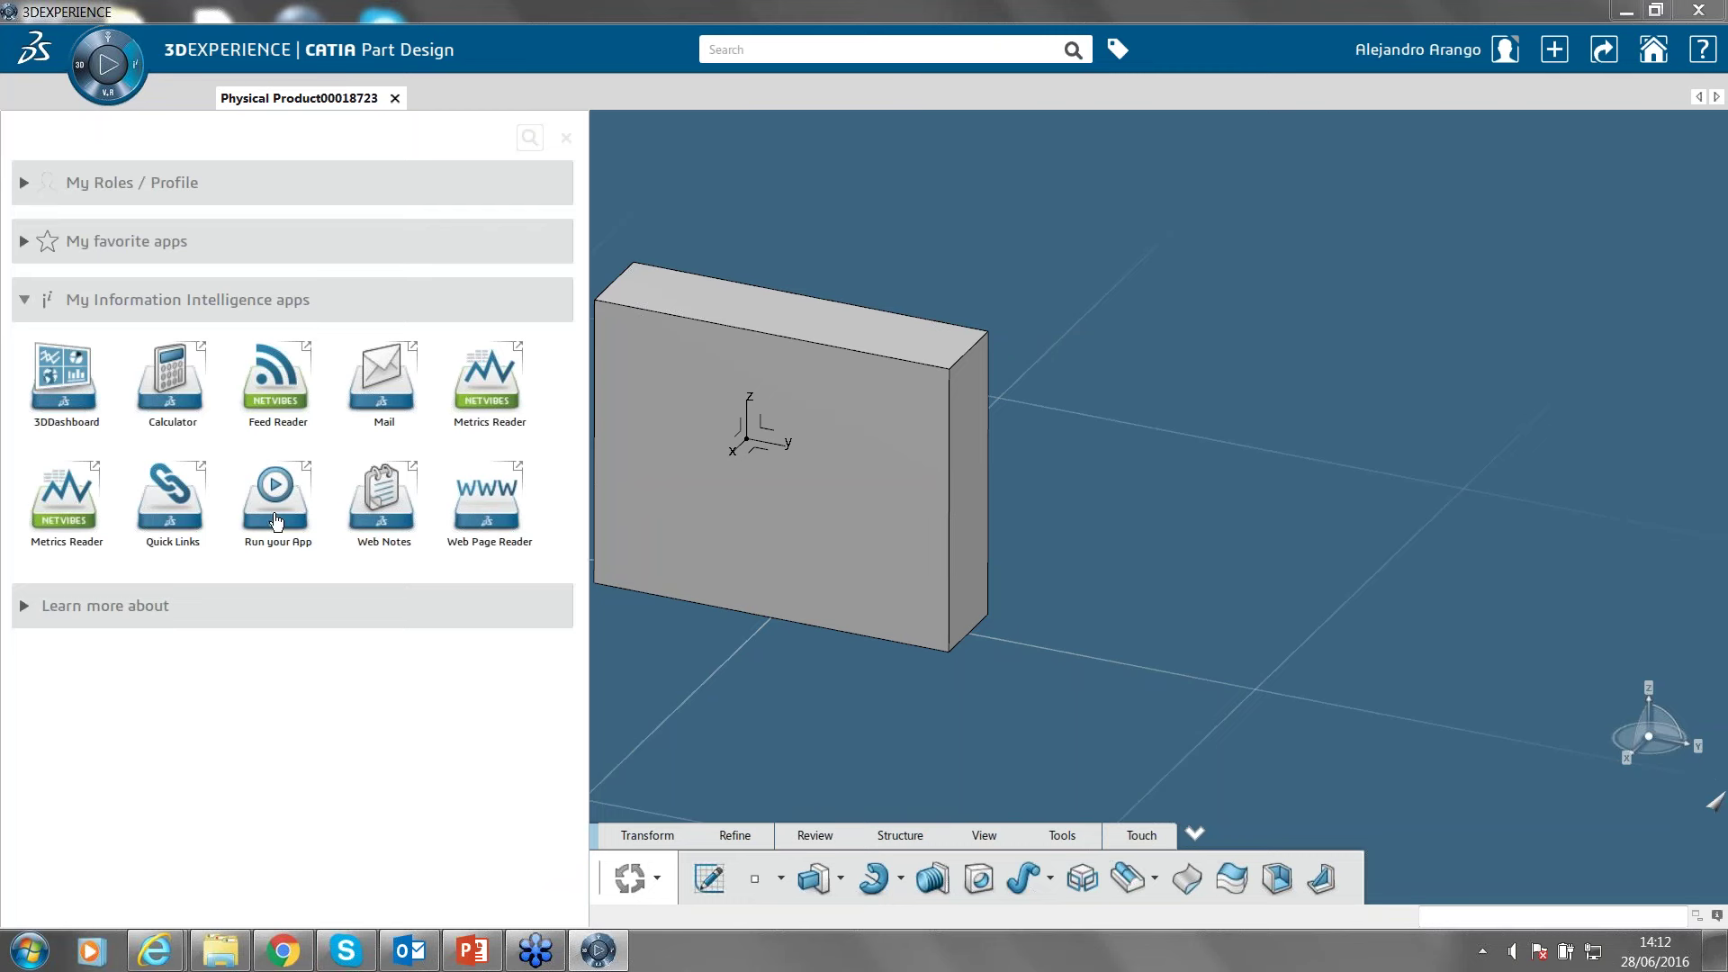
click(56, 384)
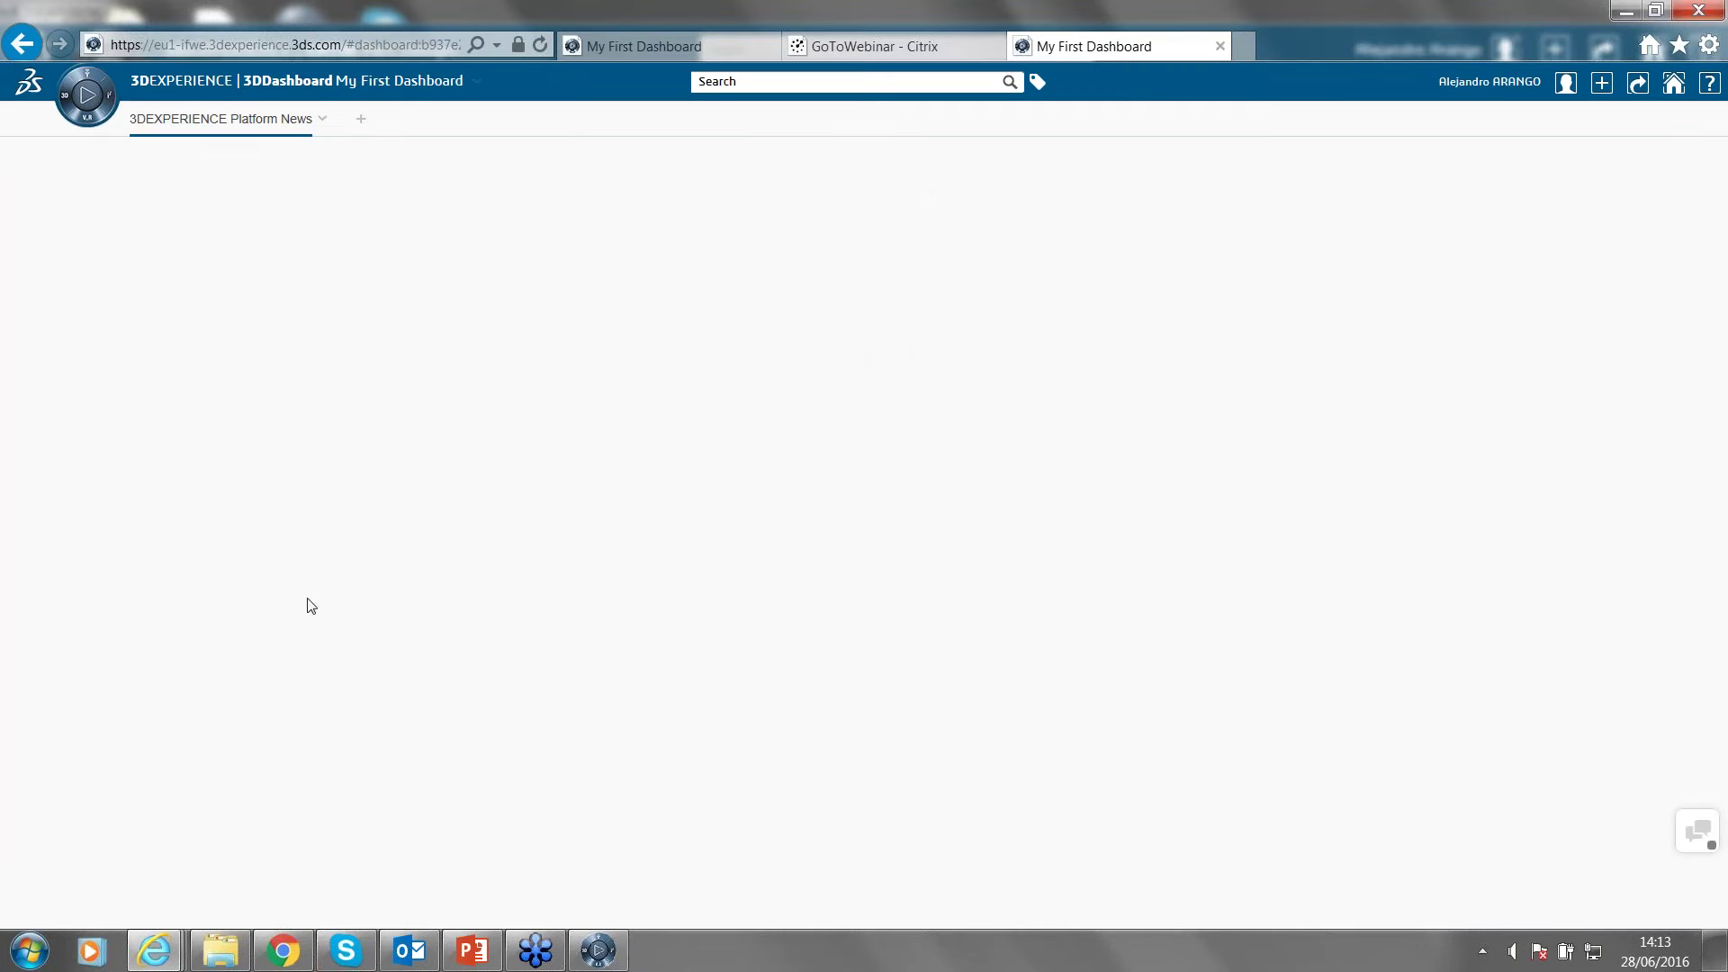
click(1626, 11)
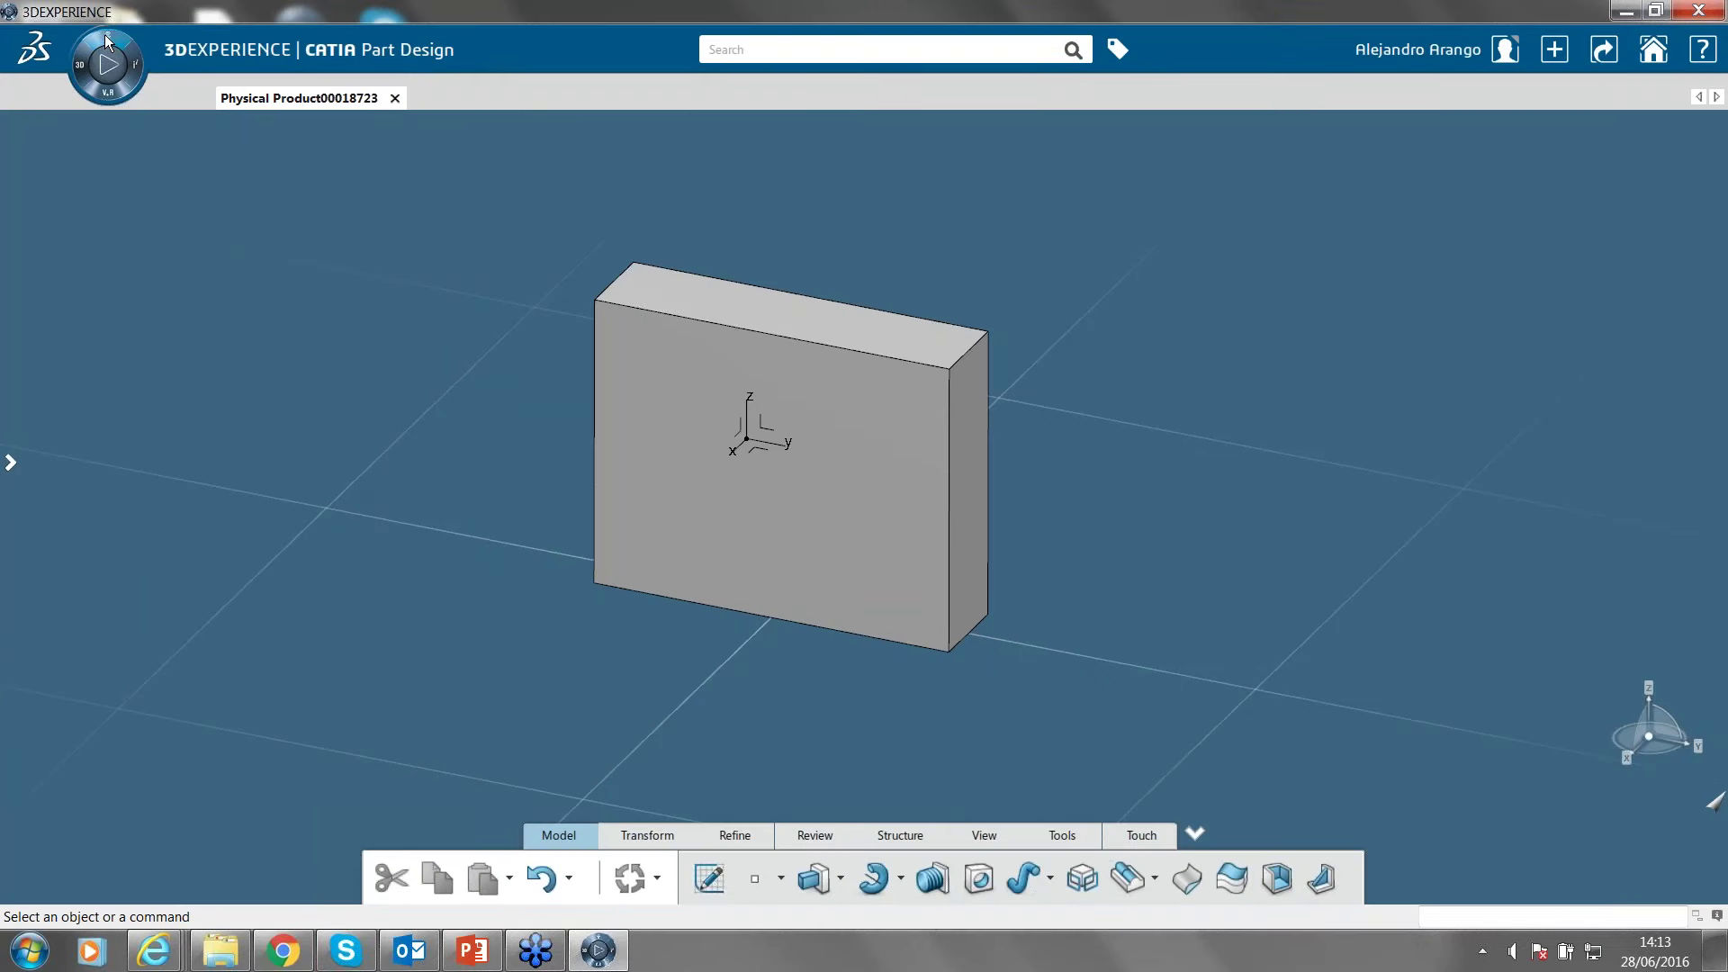
Launch ENOVIA Collaborative Lifecycle from the Social and Collaborative apps and review its Collaboration and Lifecycle commands.
click(104, 34)
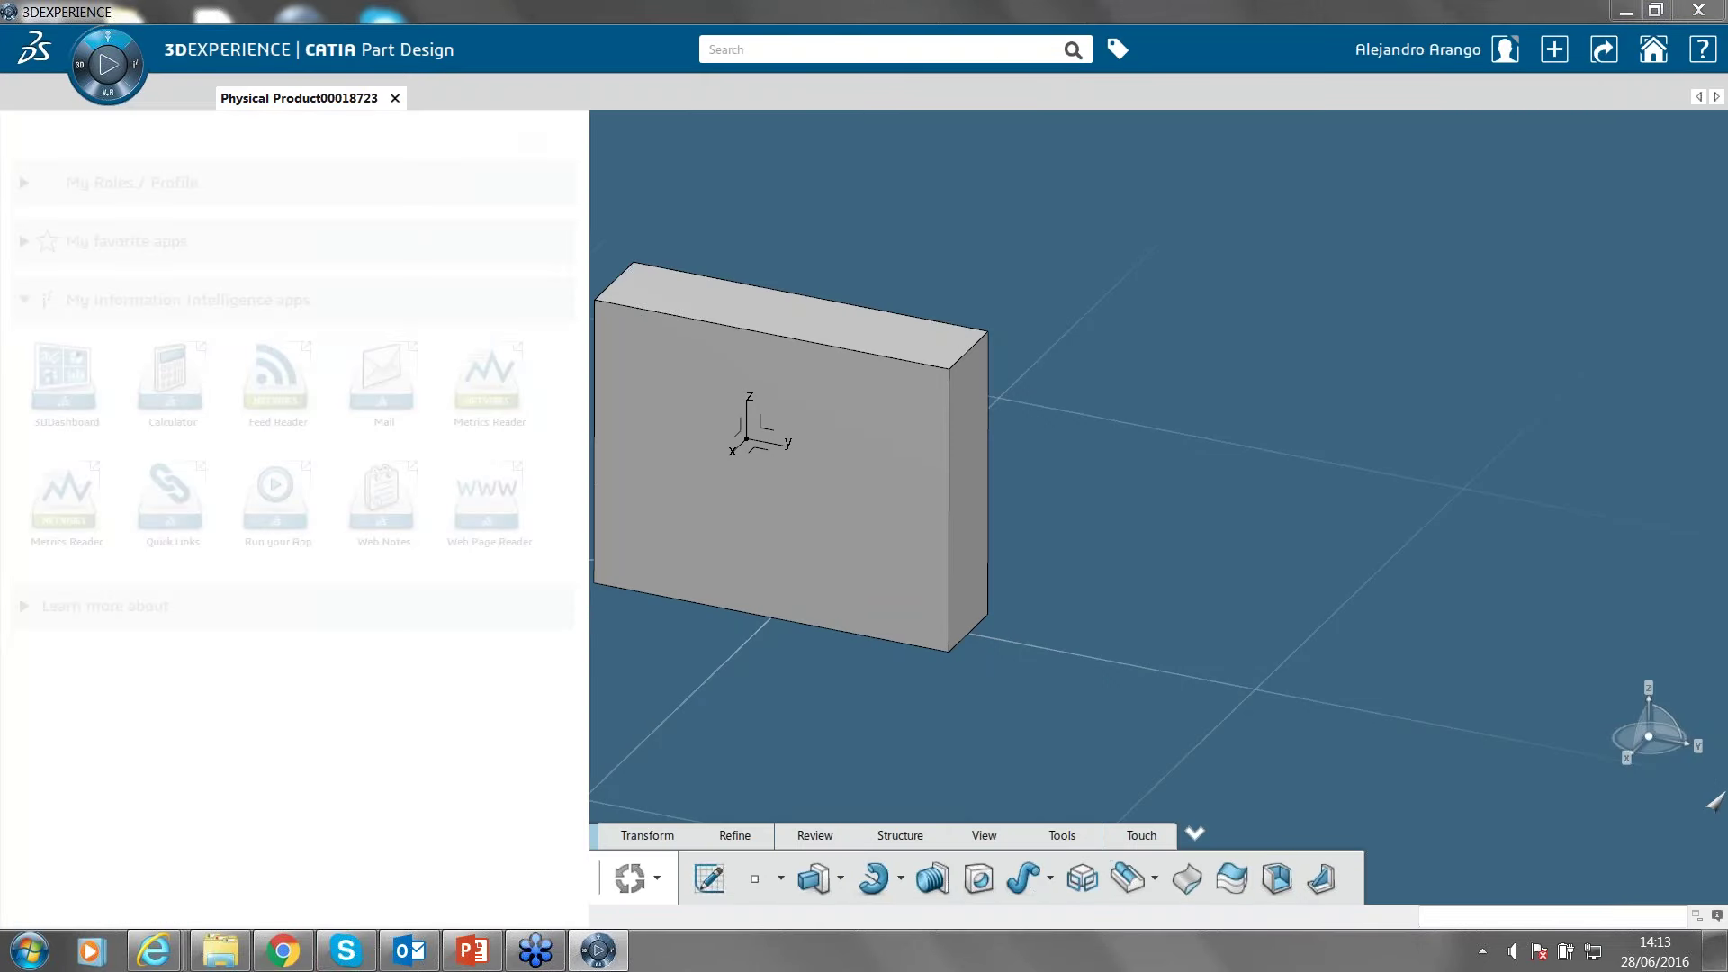
mouse_move(580, 266)
mouse_down()
mouse_move(580, 288)
mouse_move(580, 256)
mouse_up()
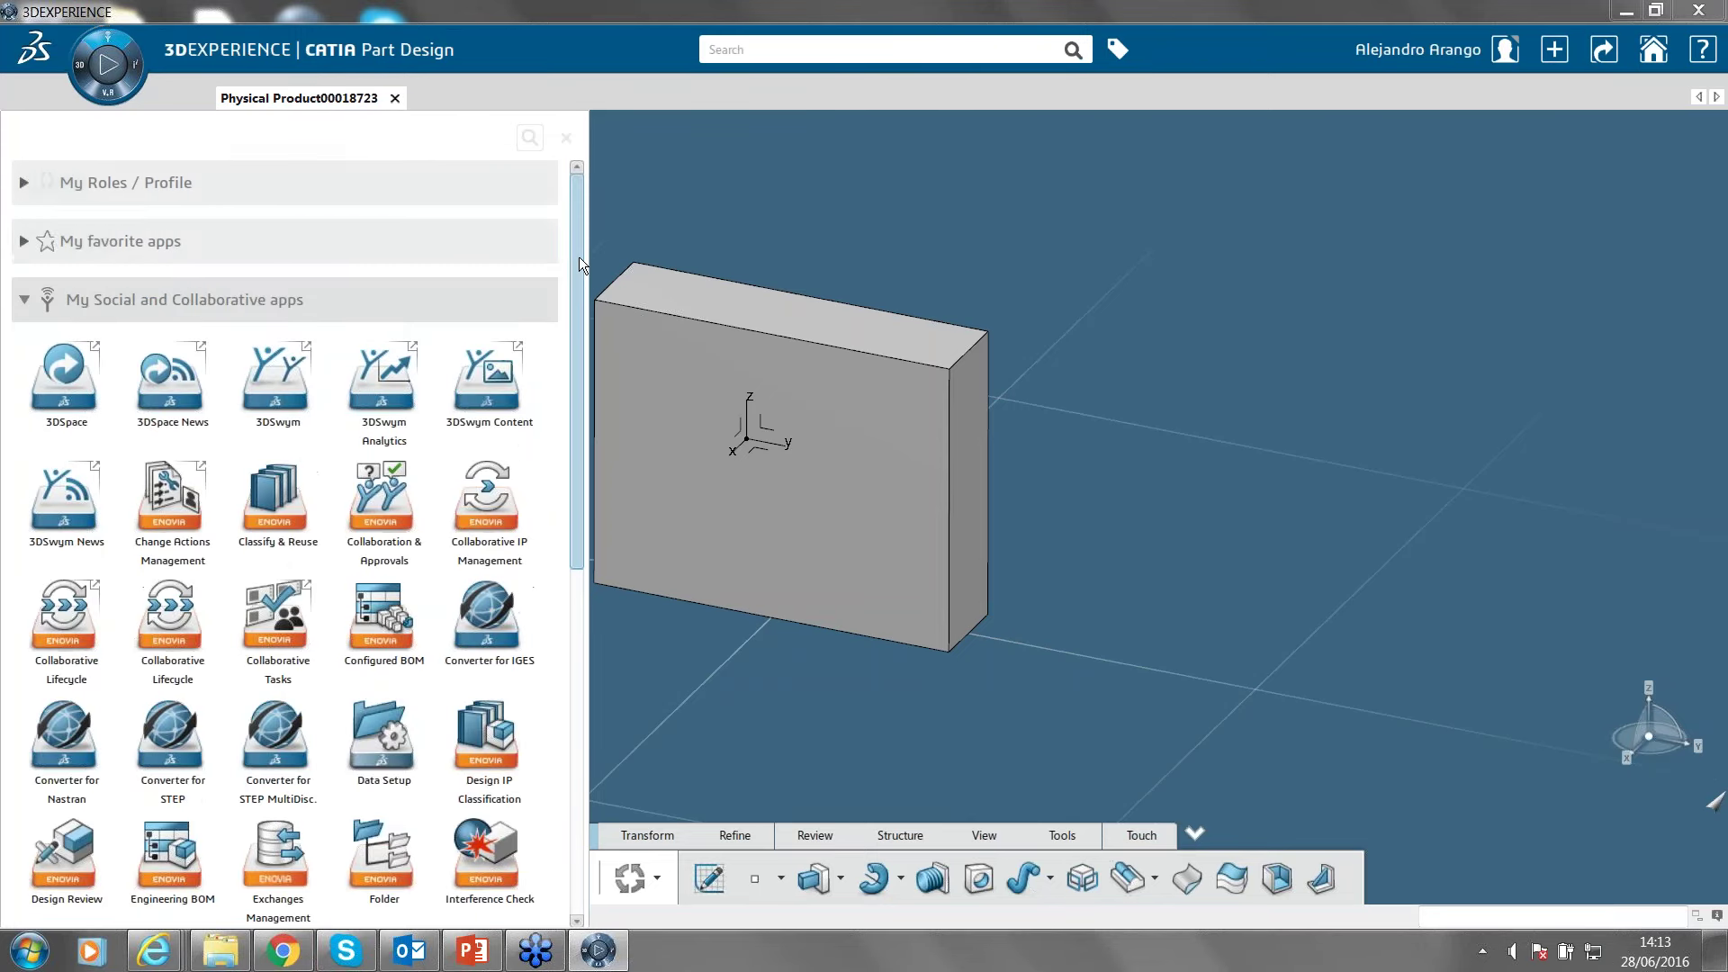
click(165, 617)
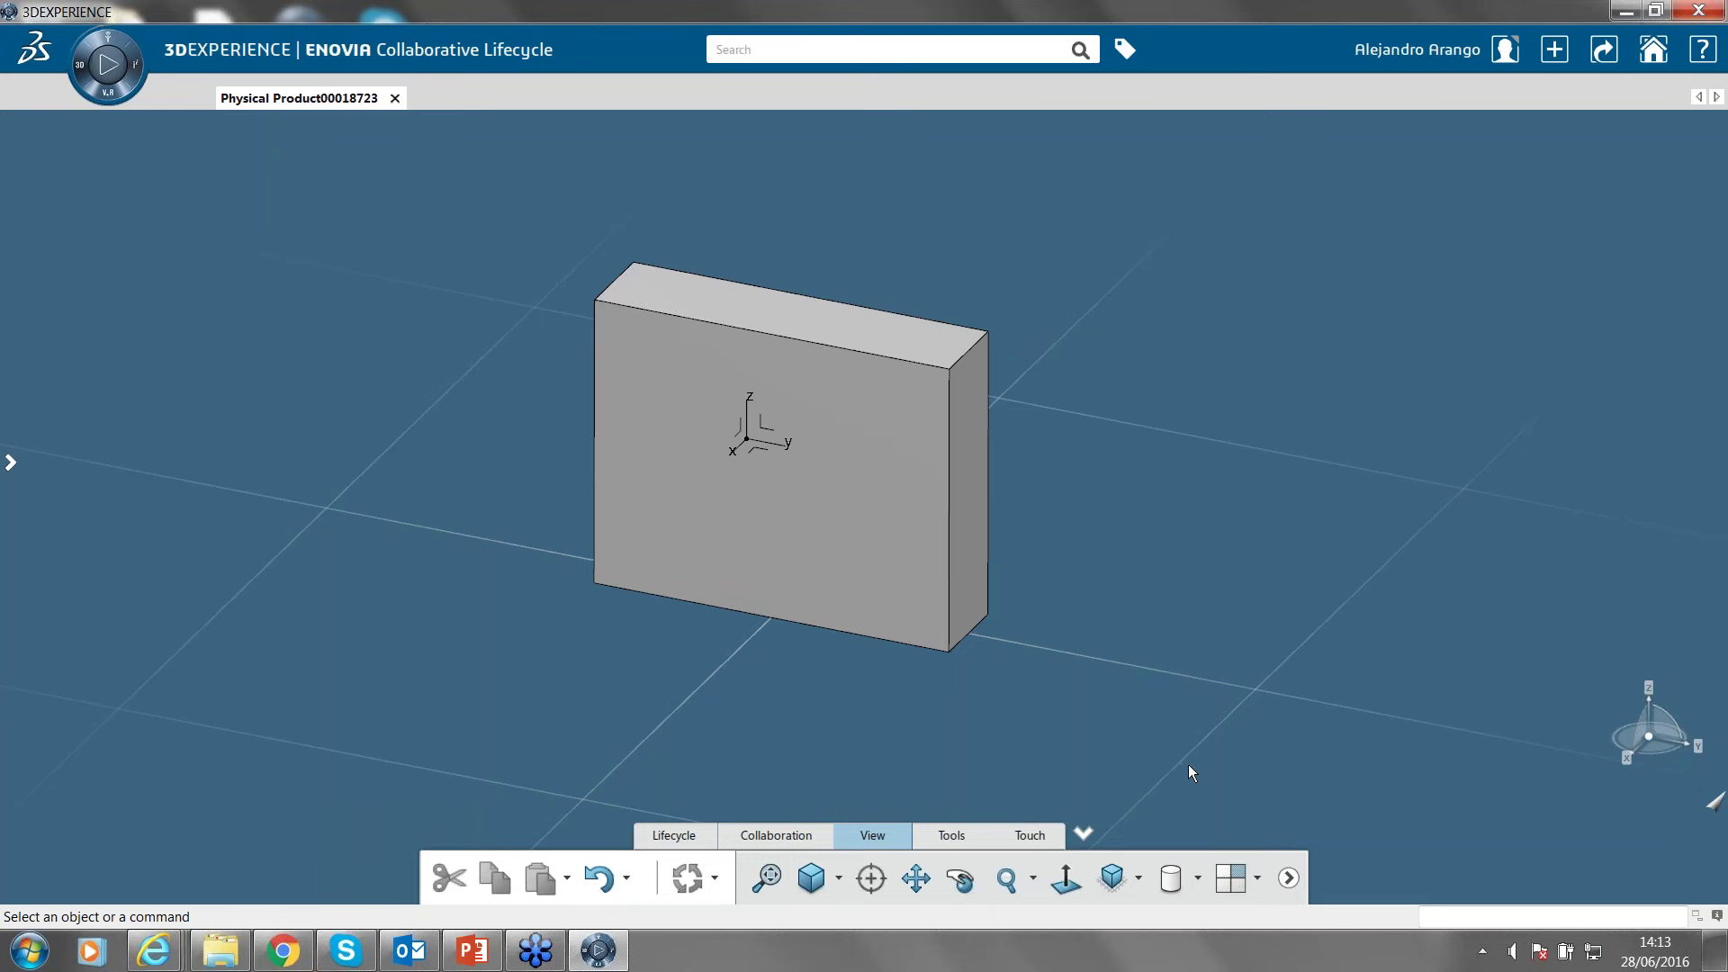
click(770, 835)
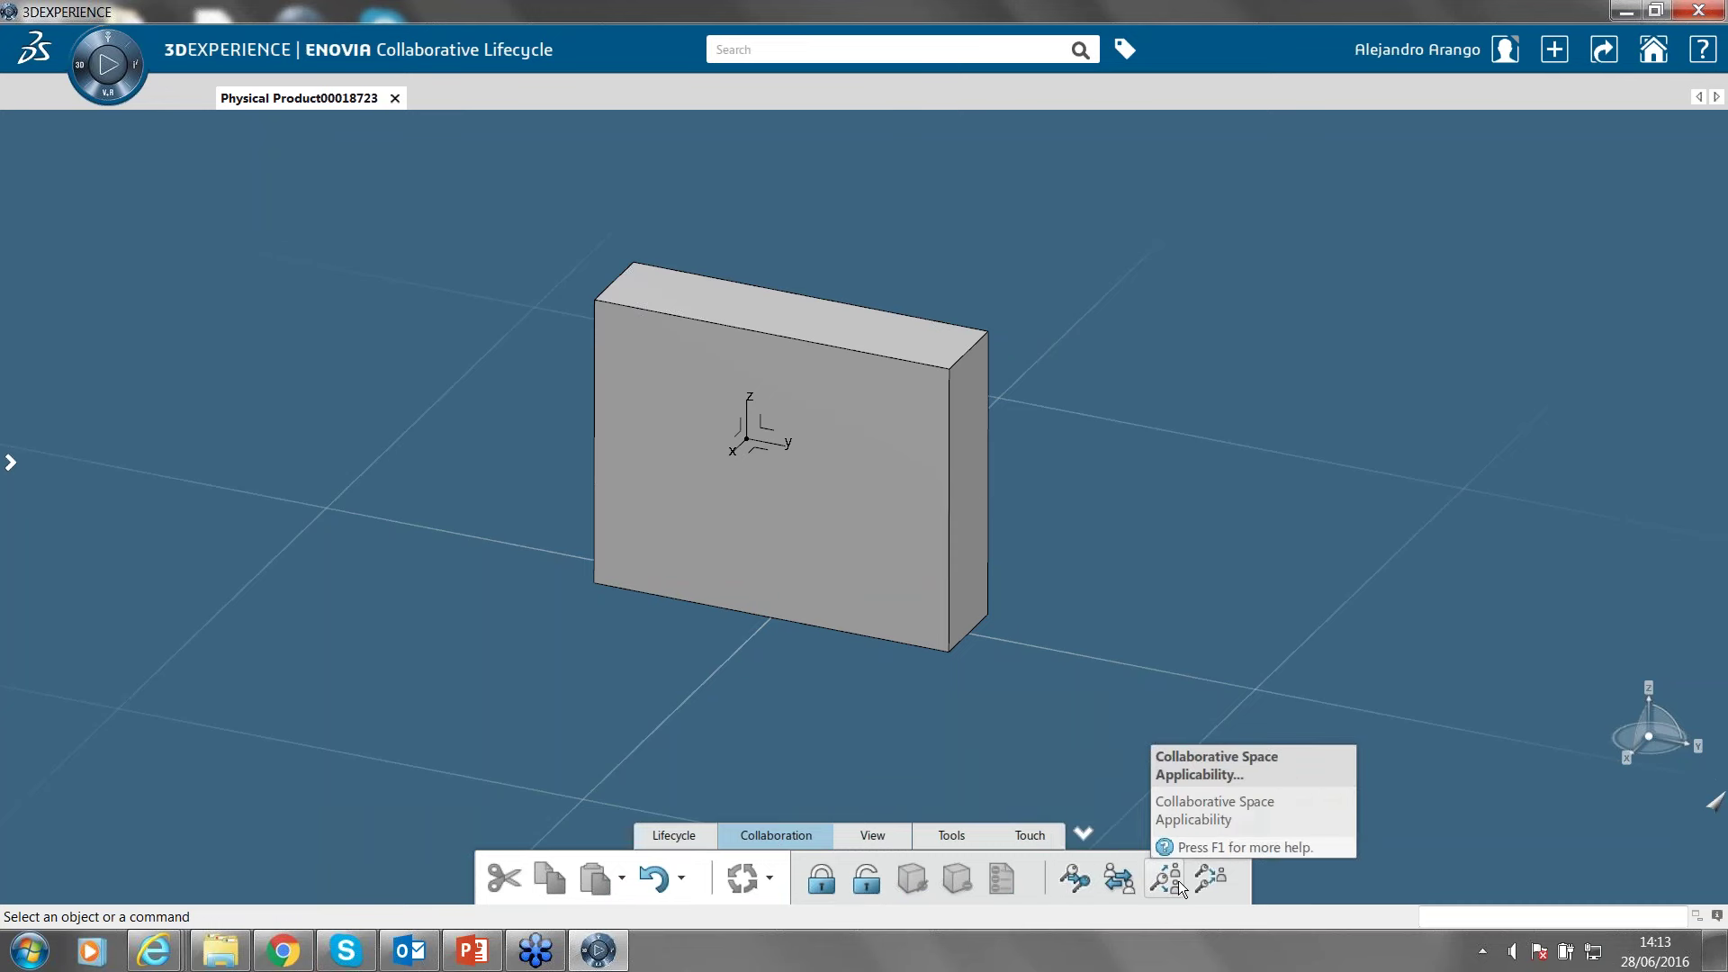
click(684, 837)
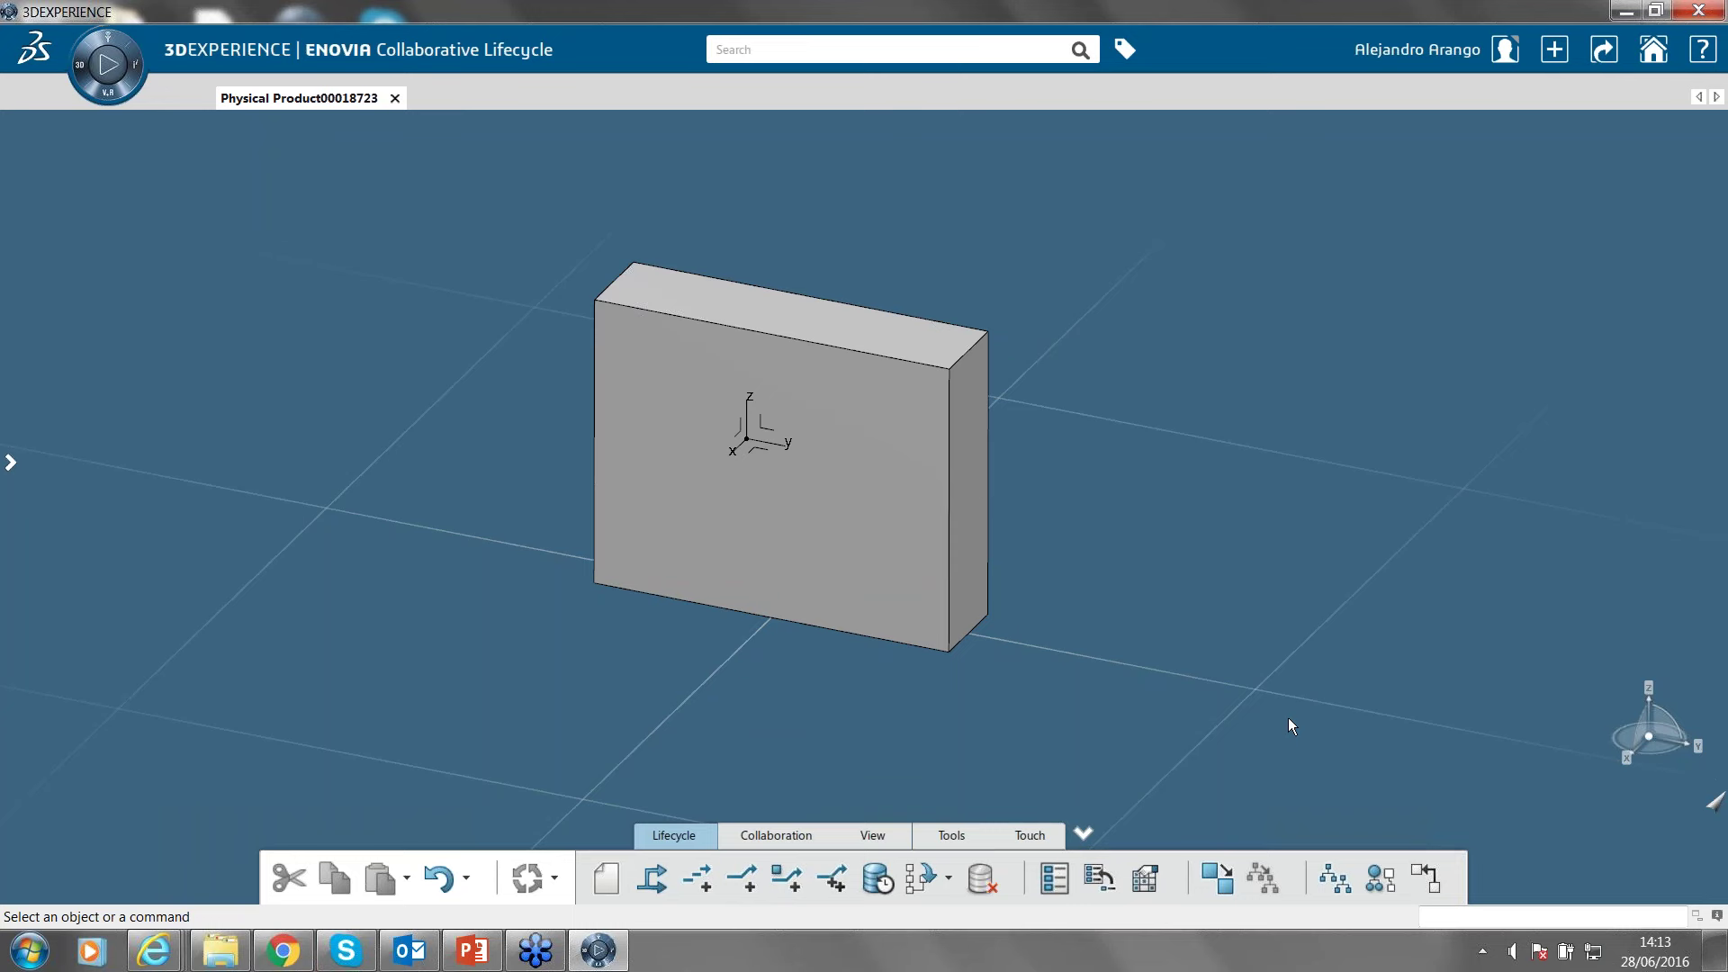
Open the Preferences dialog and look through its category tree, collapsing the Infrastructure branch.
click(1501, 57)
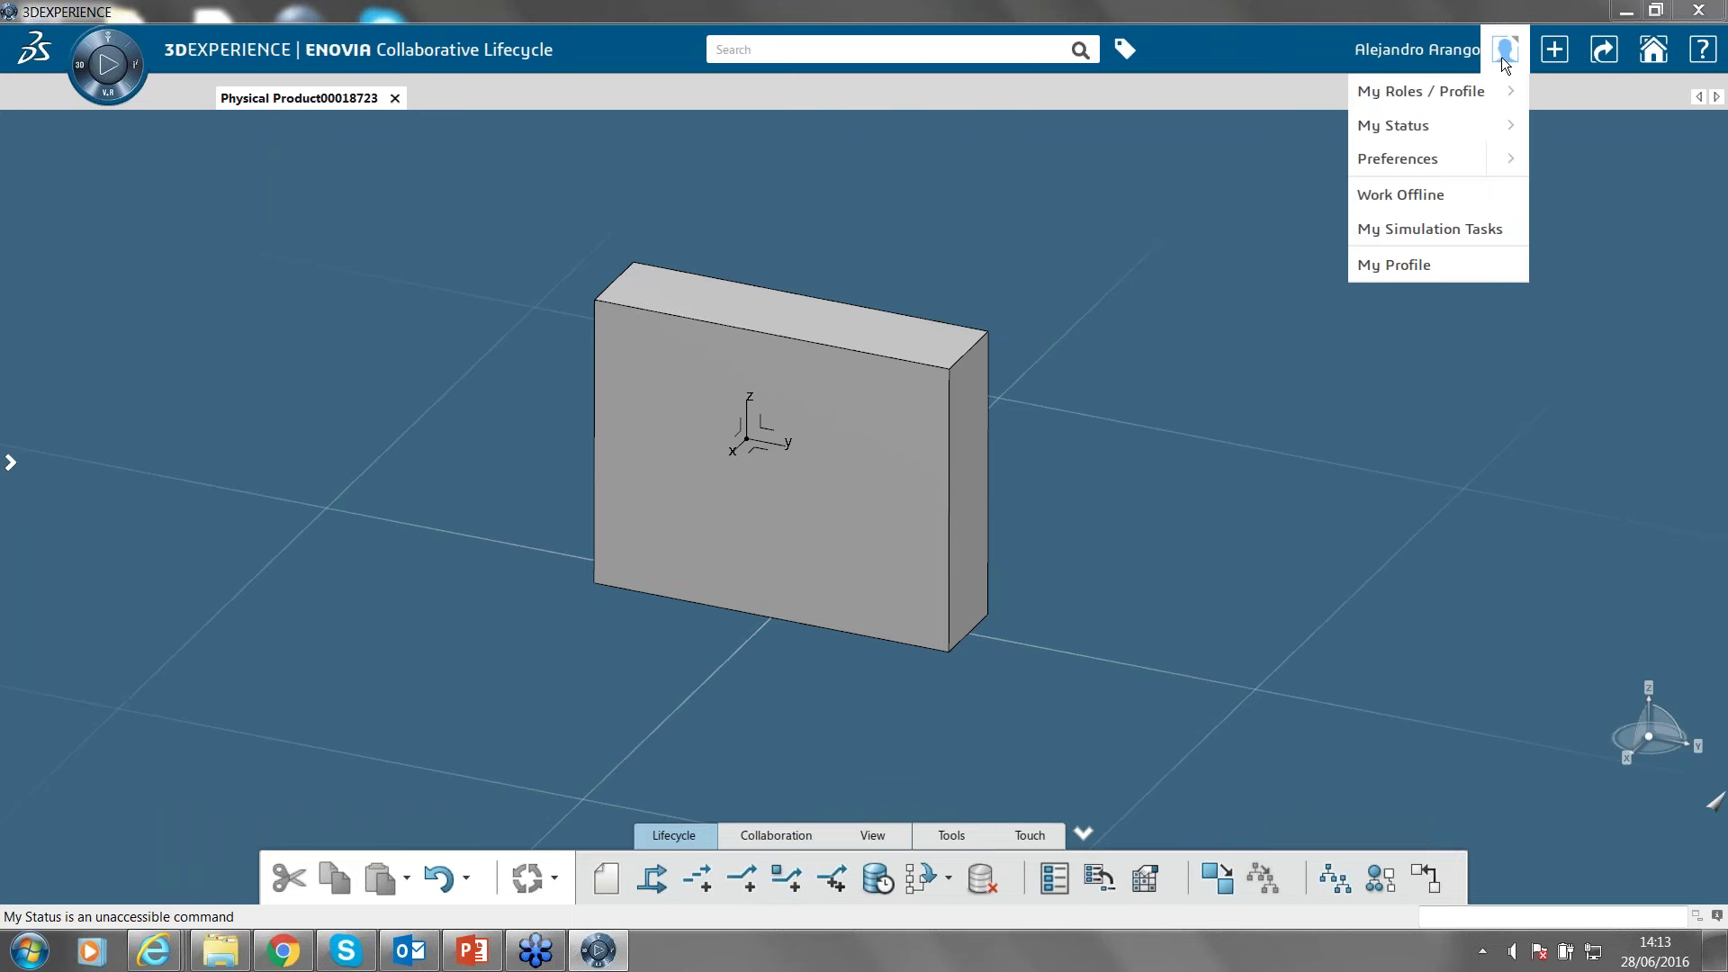
click(1433, 160)
drag(816, 170, 867, 115)
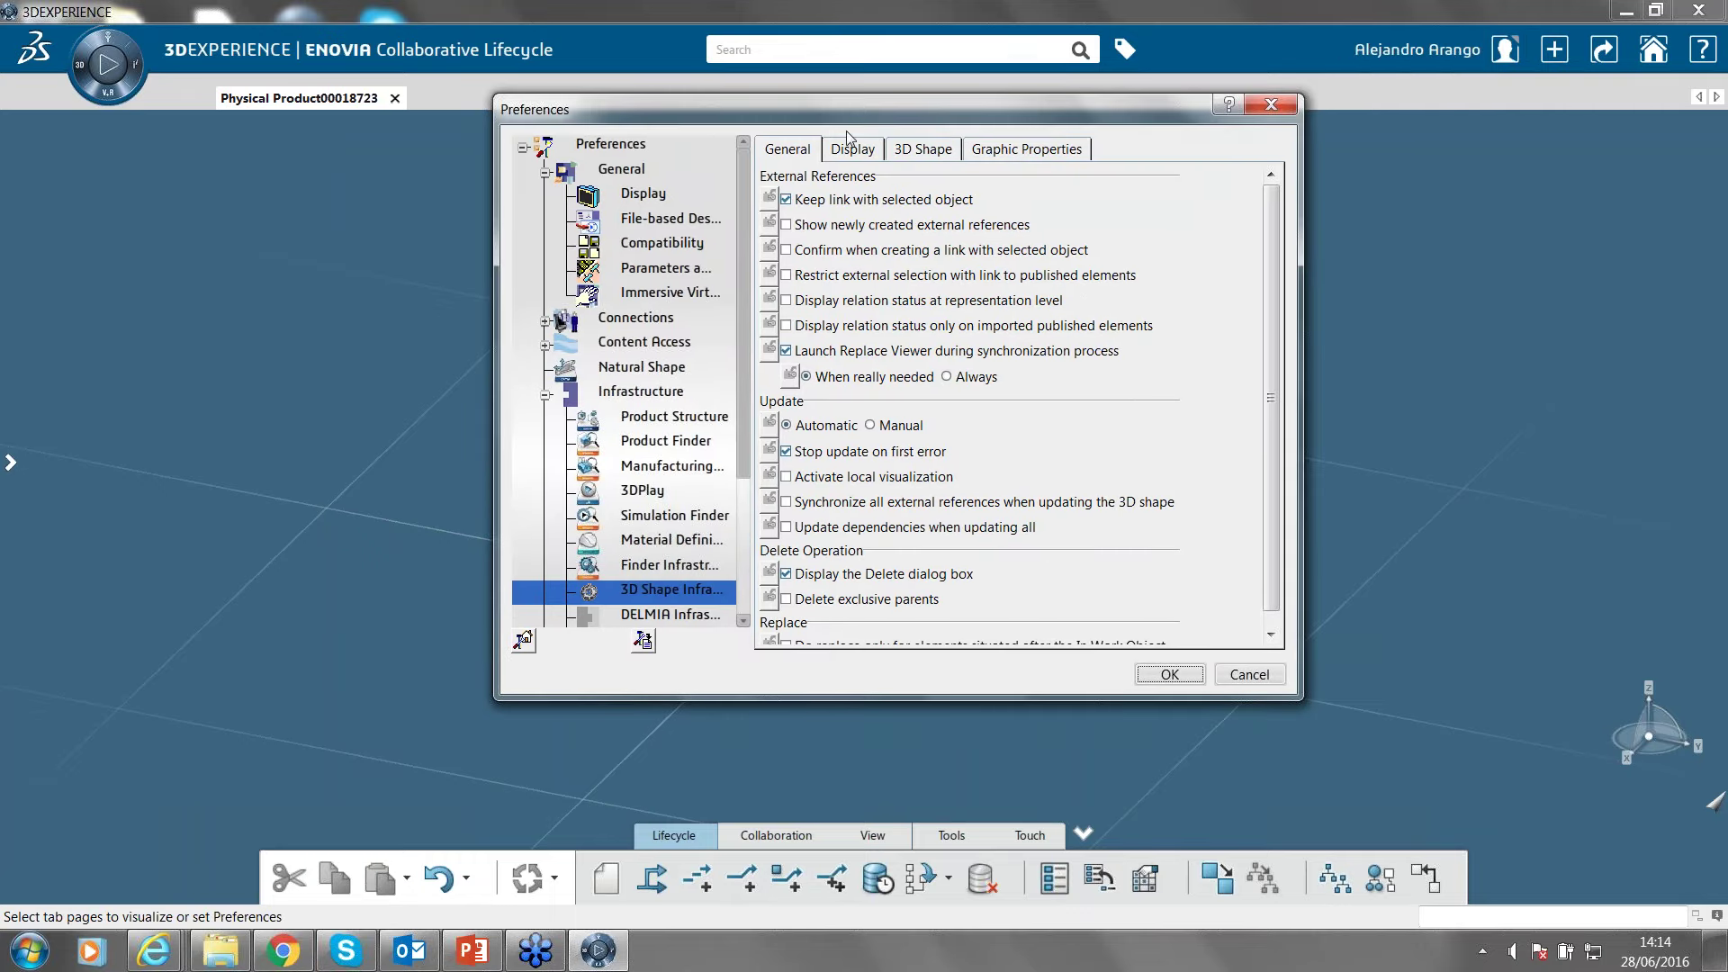
scroll(743, 211, down, 3)
scroll(648, 360, up, 3)
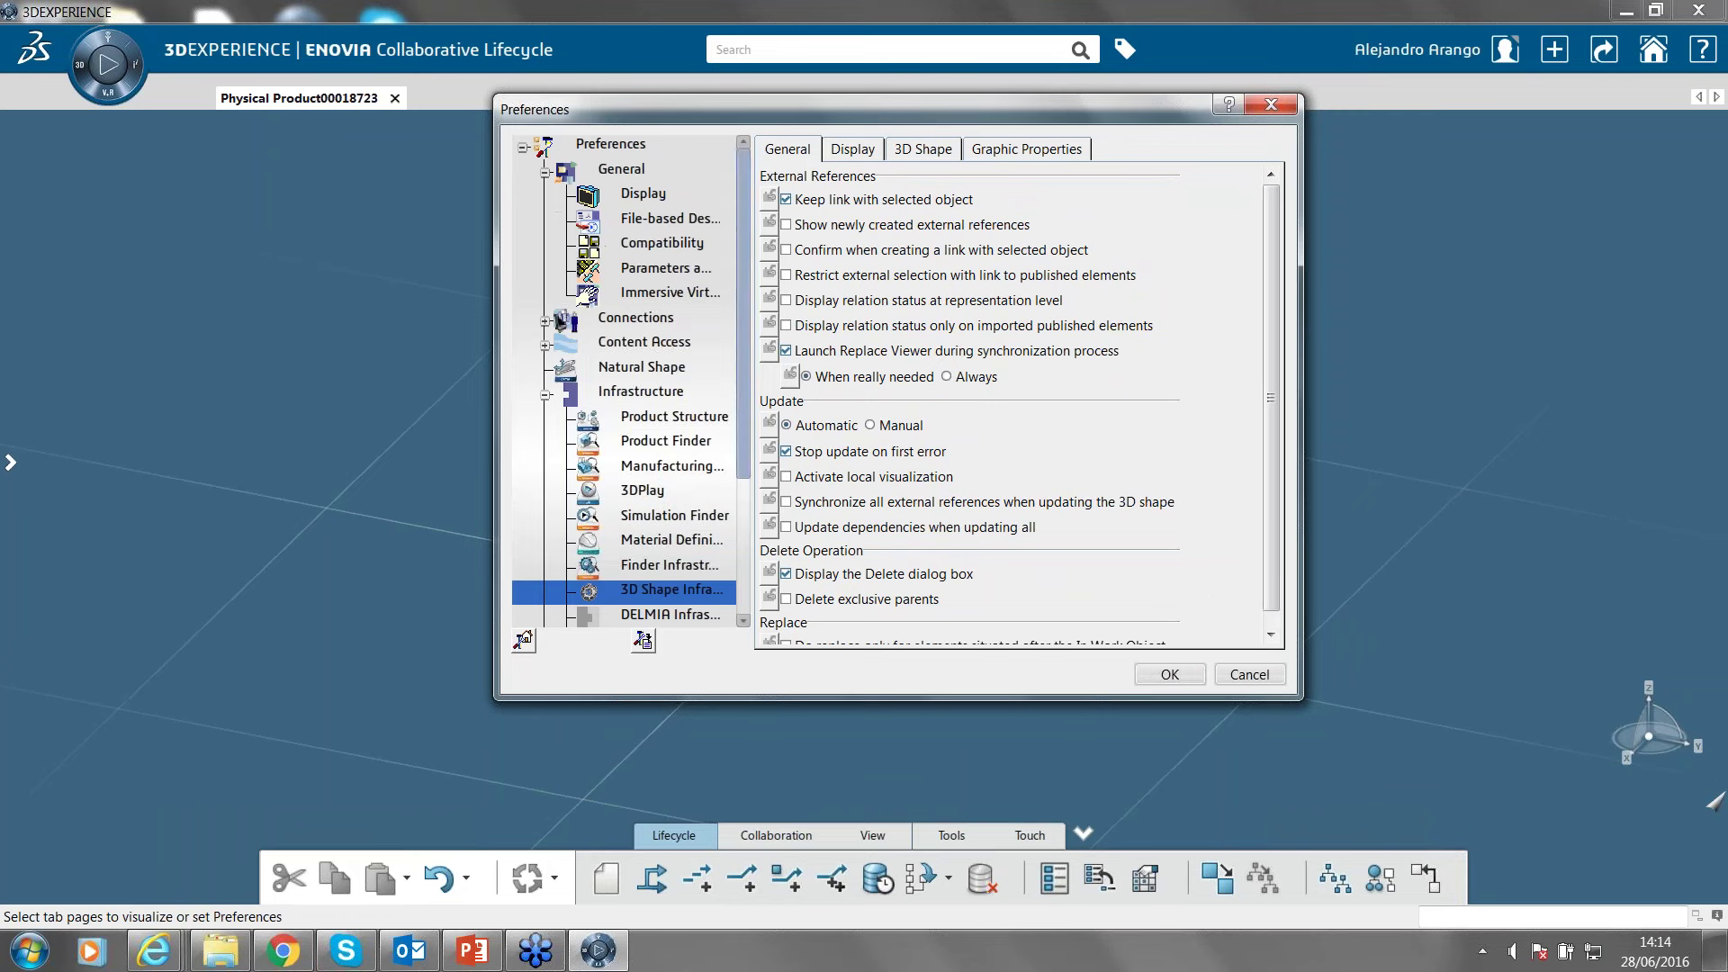
click(546, 395)
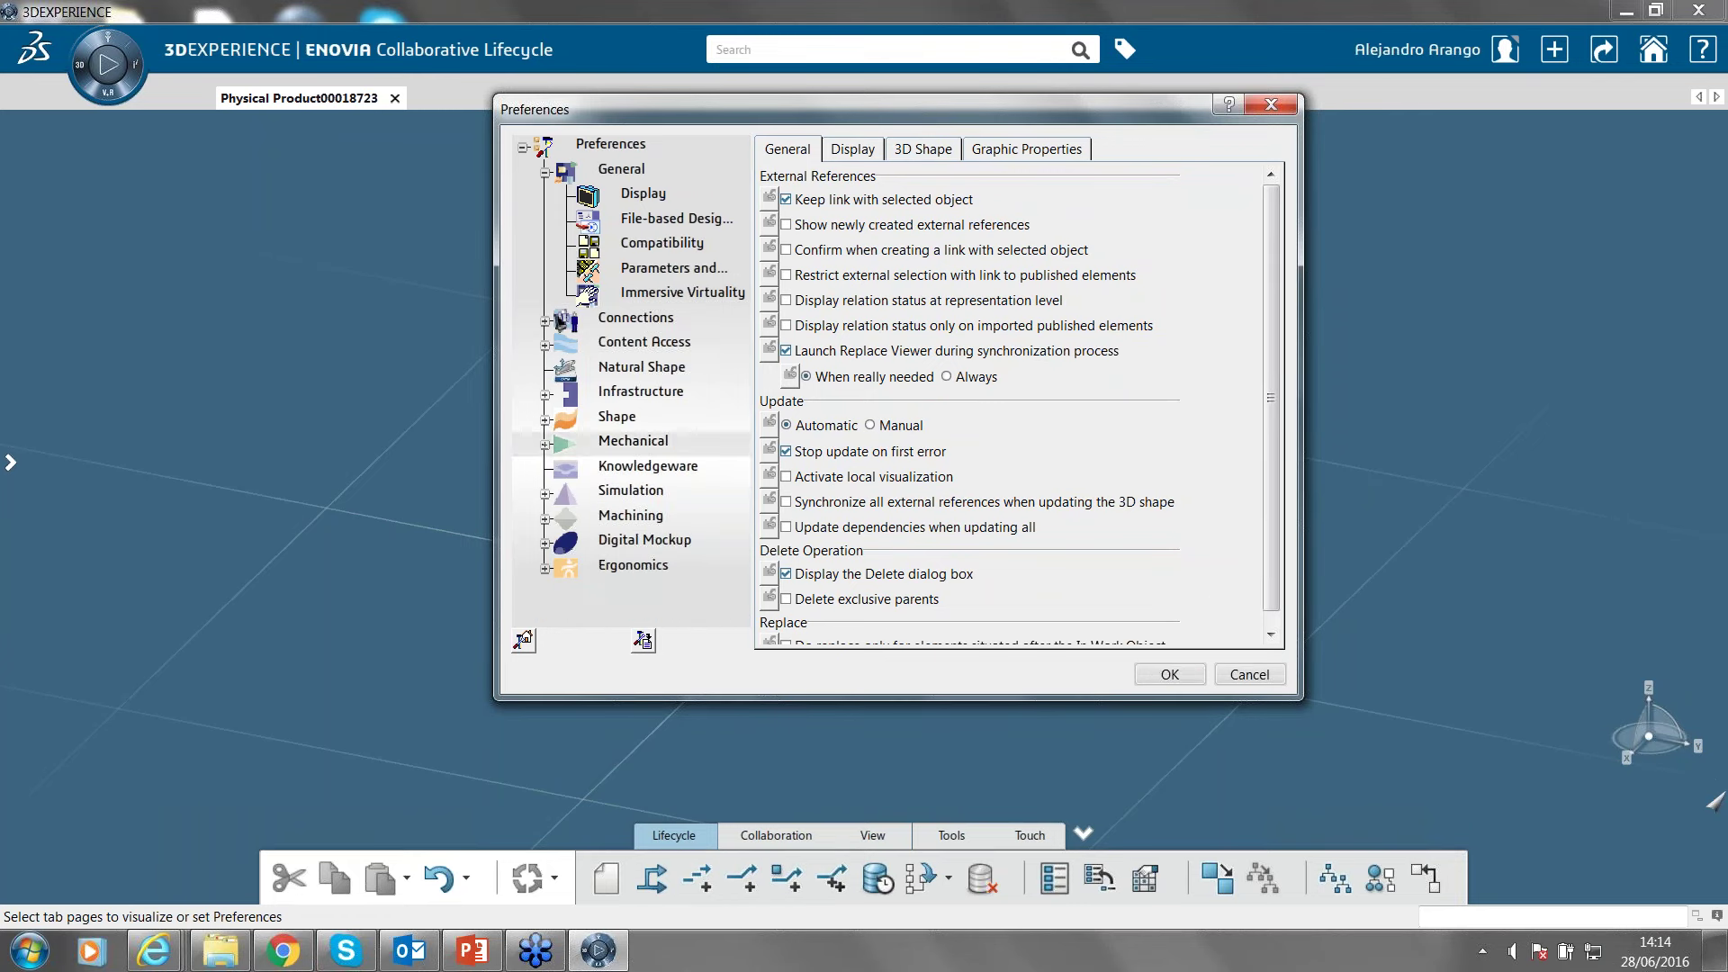
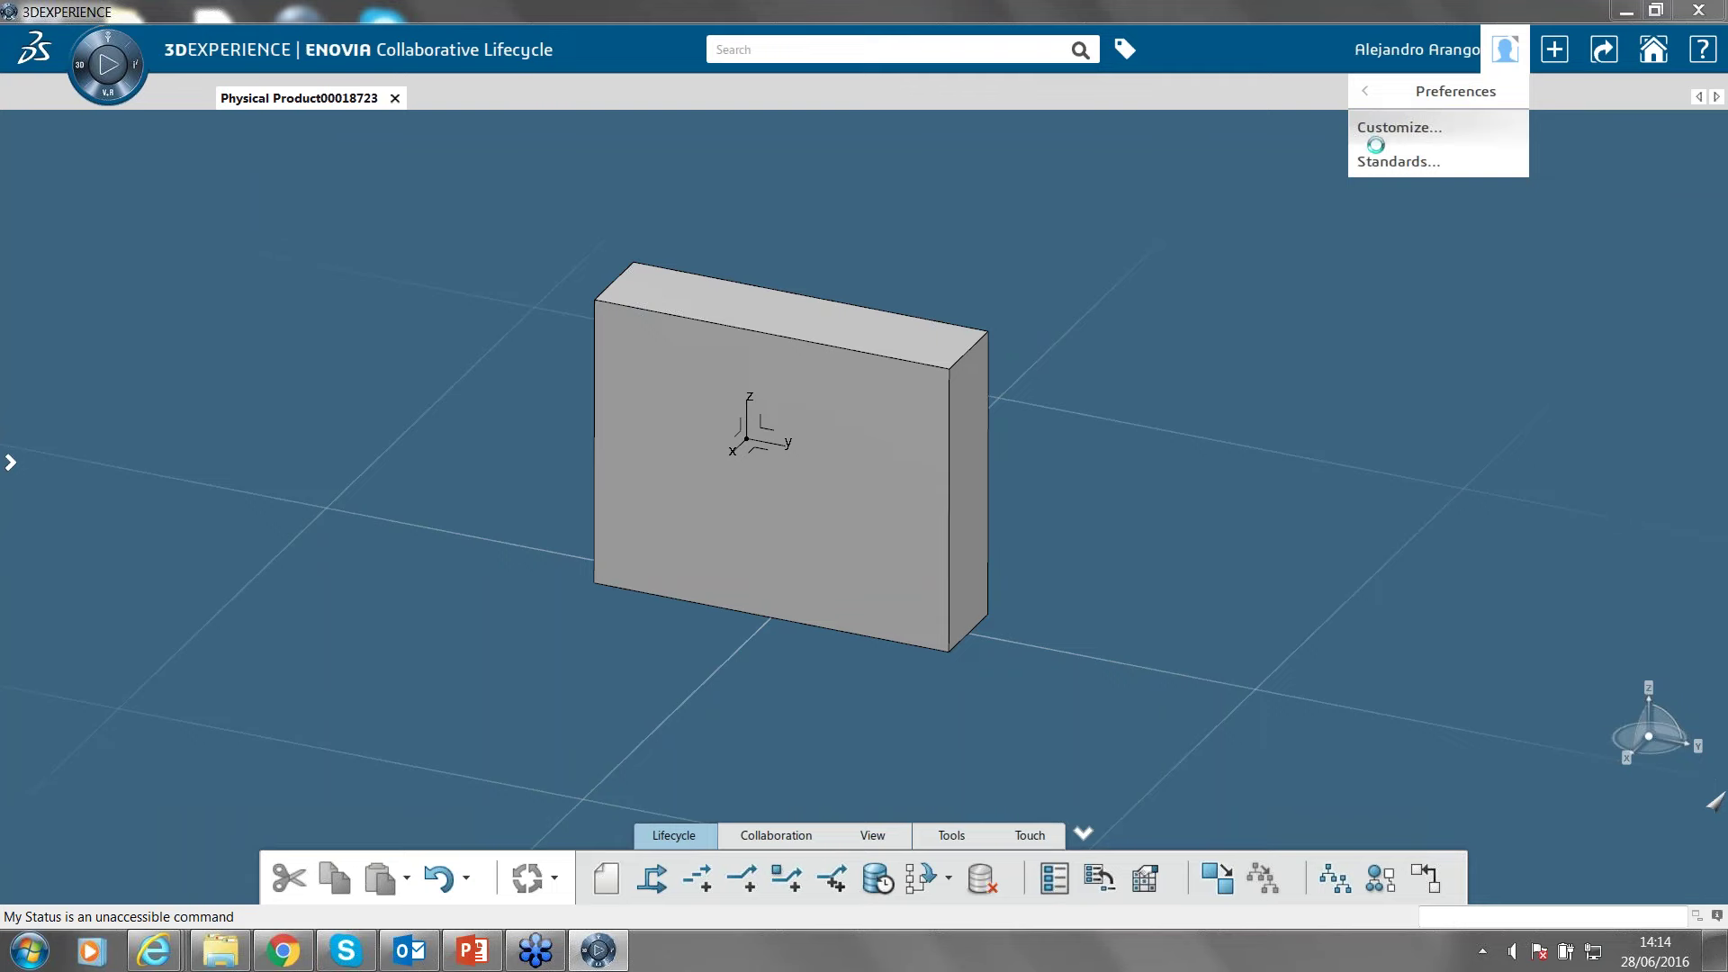
View the Customize dialog with its list of favorite apps and close it.
click(1370, 137)
drag(1096, 295, 904, 239)
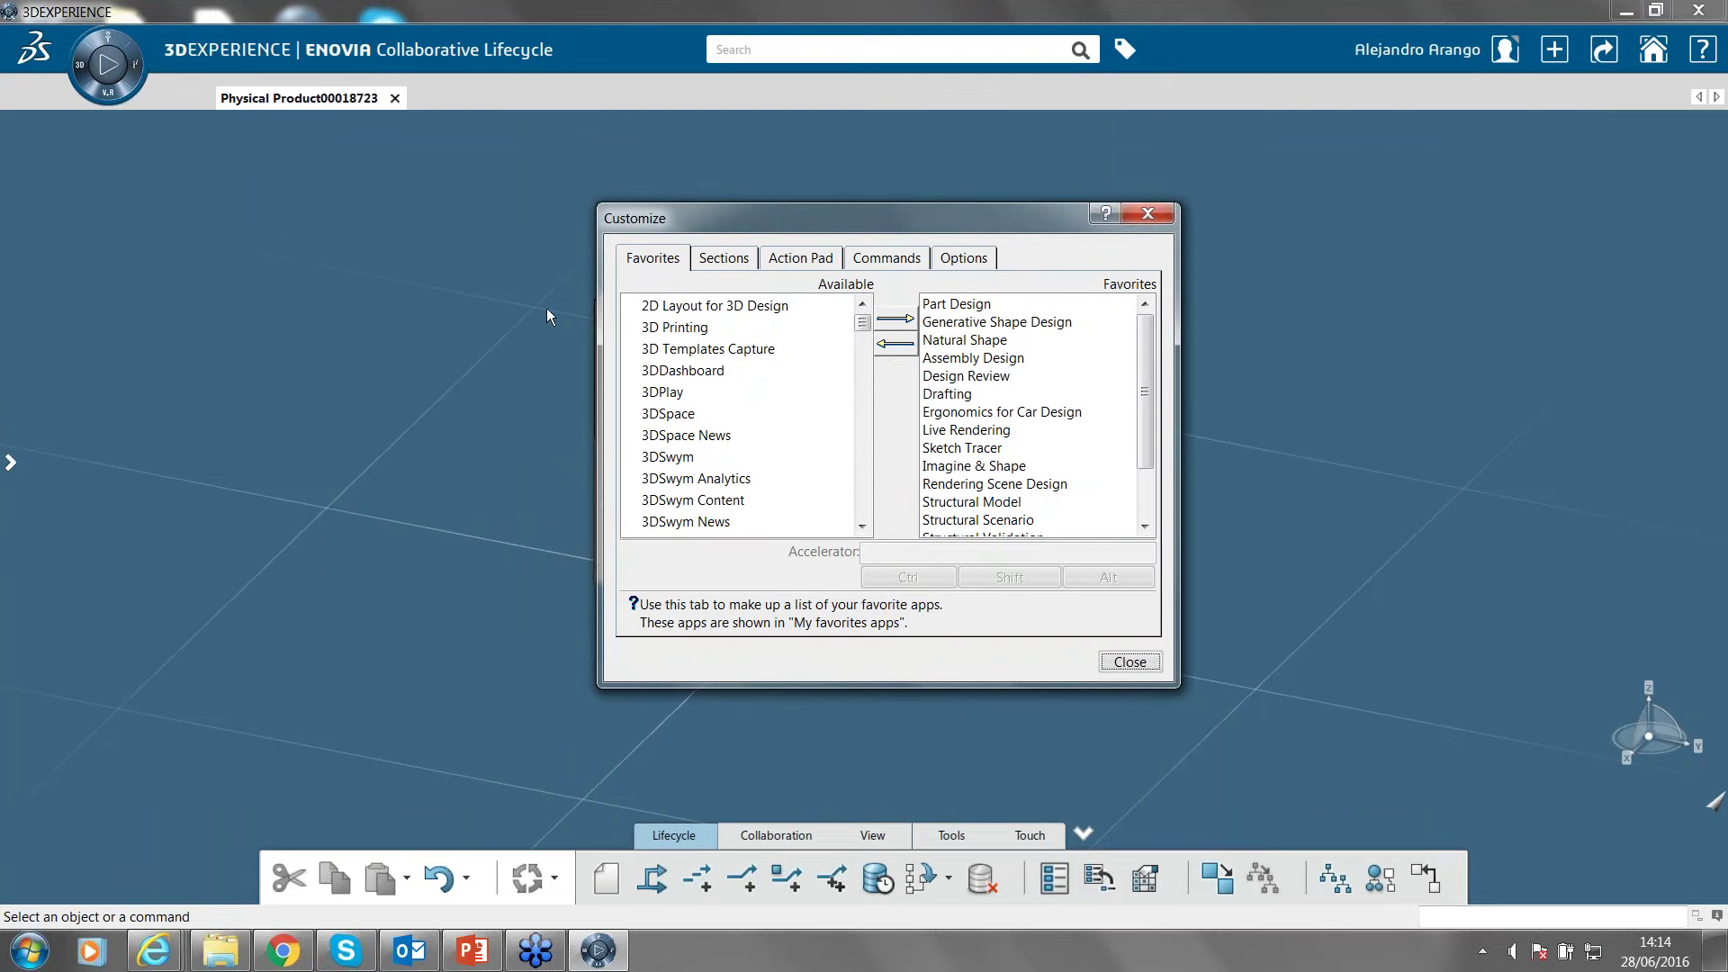
click(1148, 214)
Review the options for adding content and for saving, sharing and exporting.
click(1557, 48)
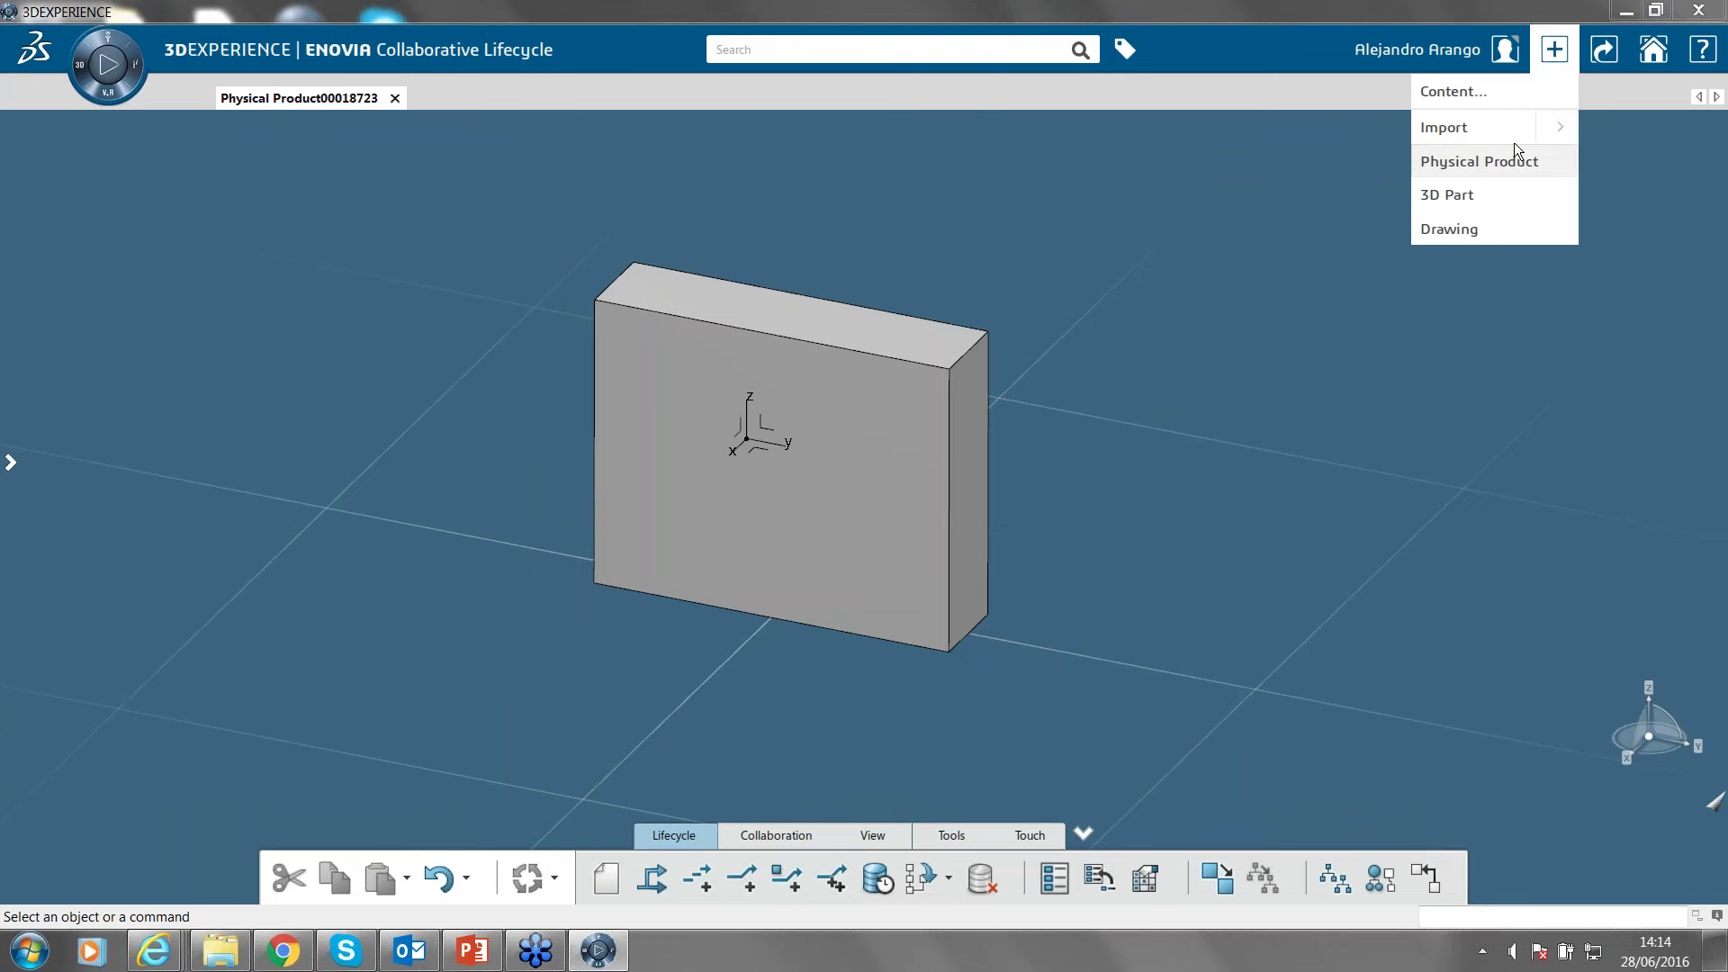
click(1604, 49)
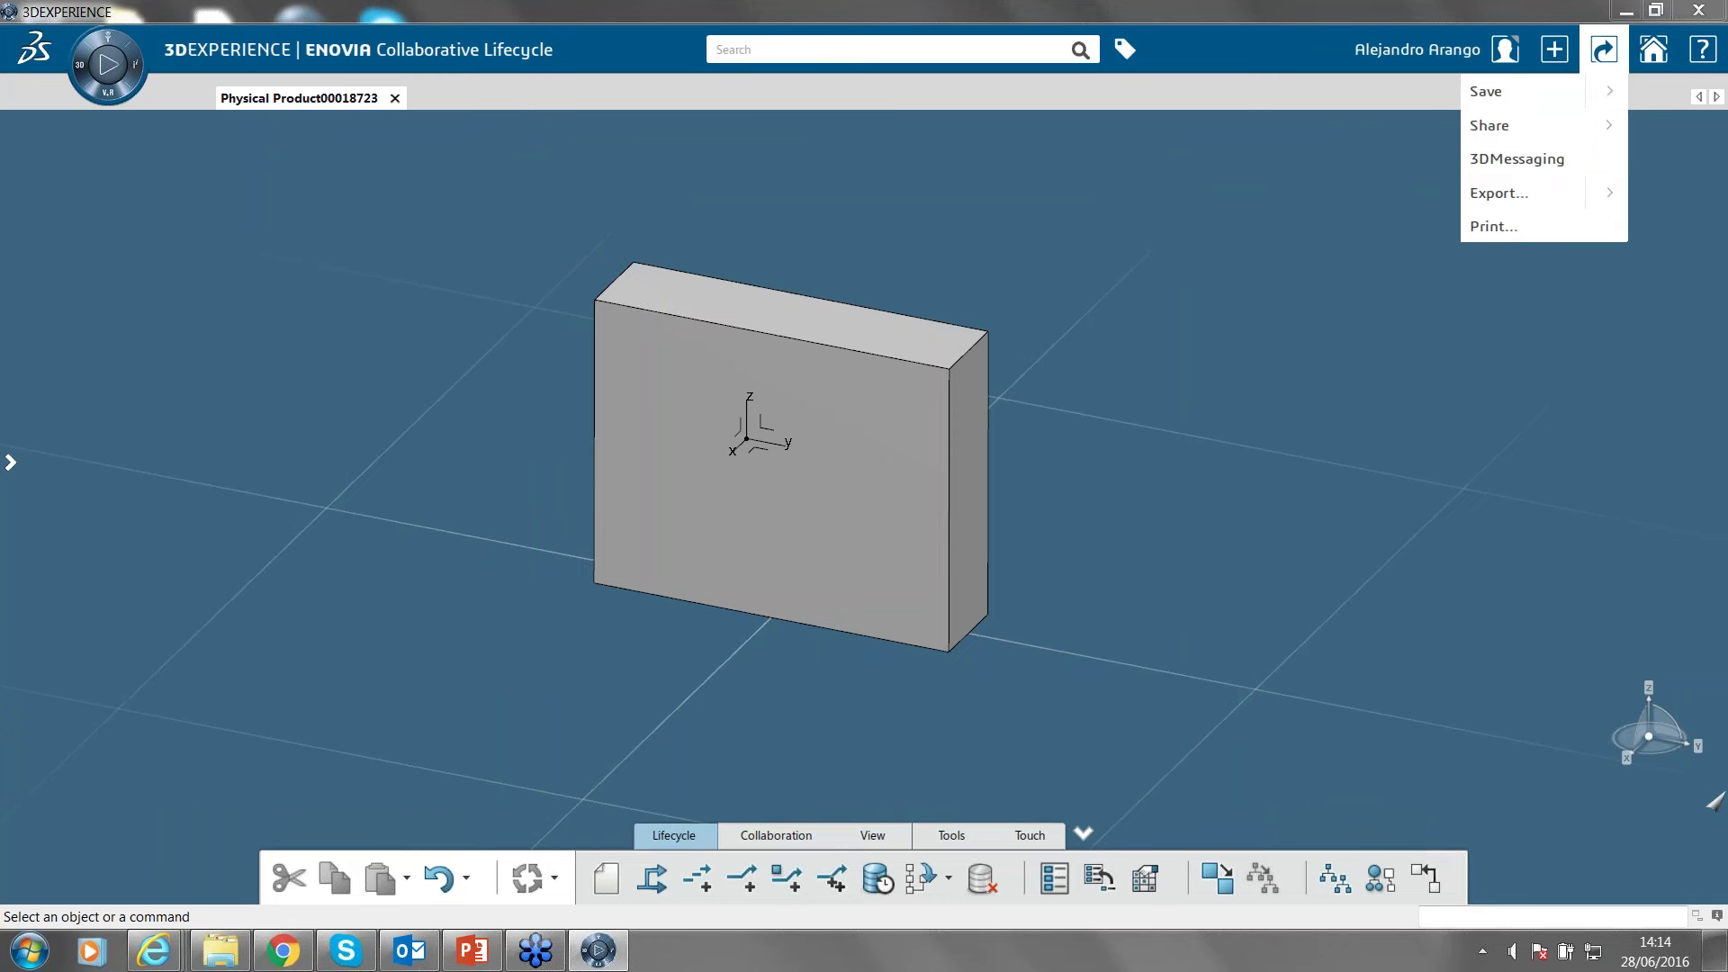
click(1607, 91)
click(1477, 90)
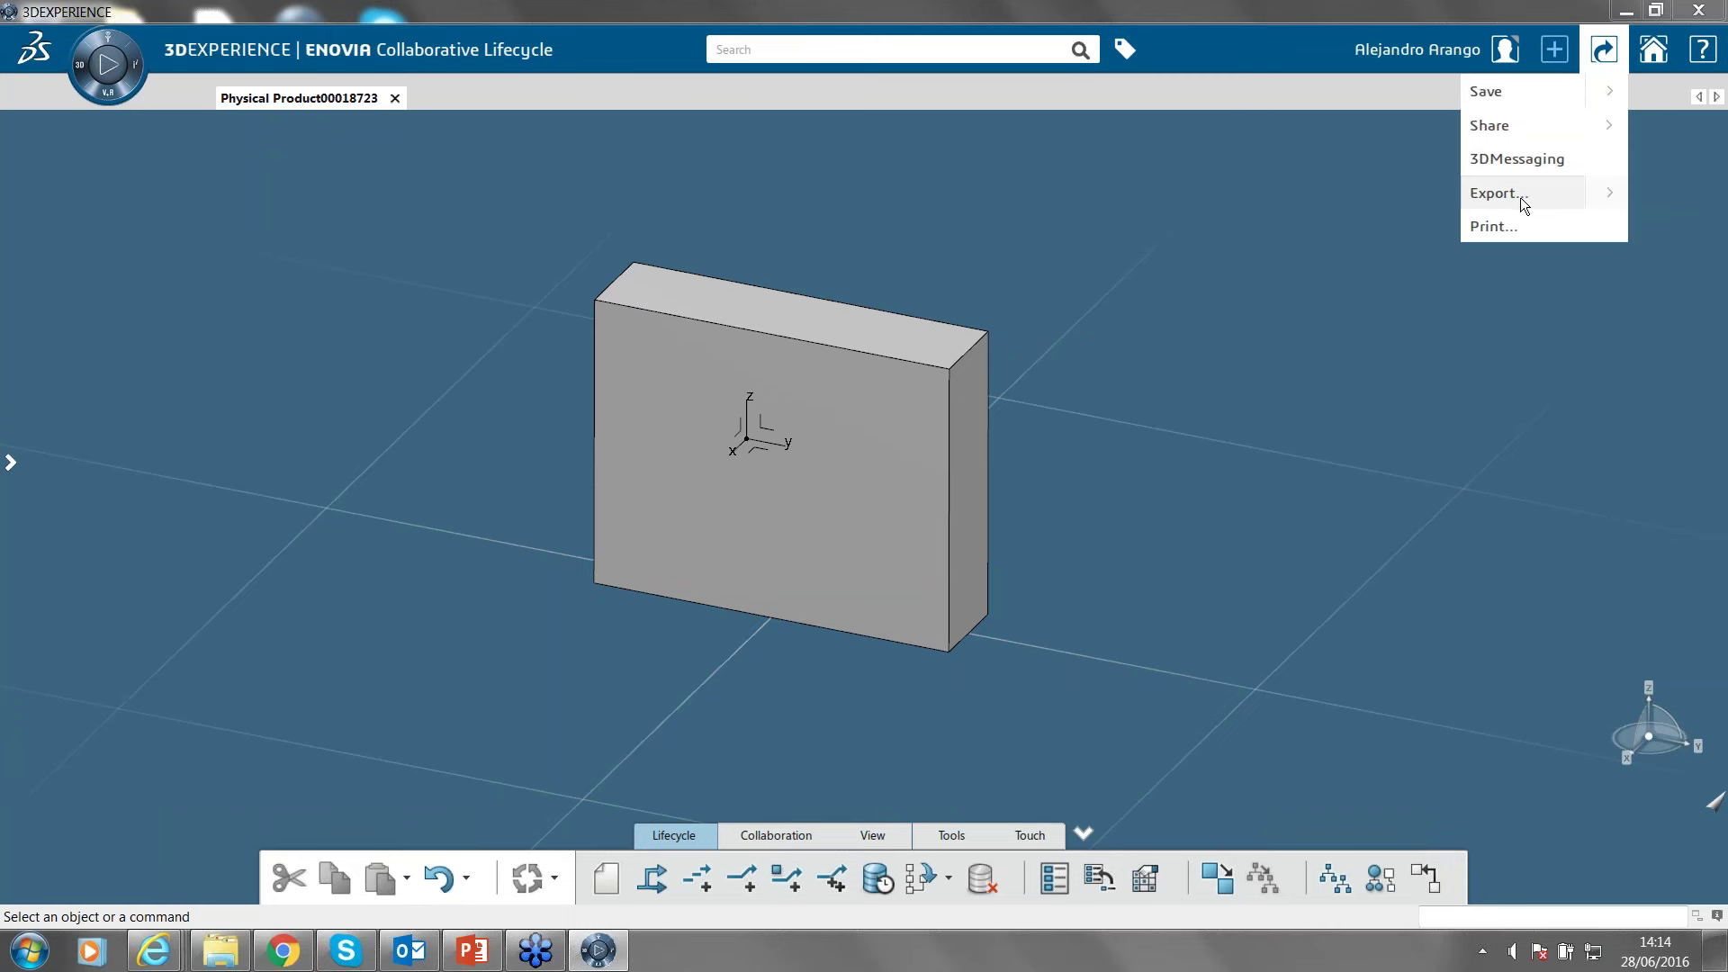
View the Organization, Collaborative Space and Role choices in the Credentials dialog and close it without changes.
mouse_move(1651, 56)
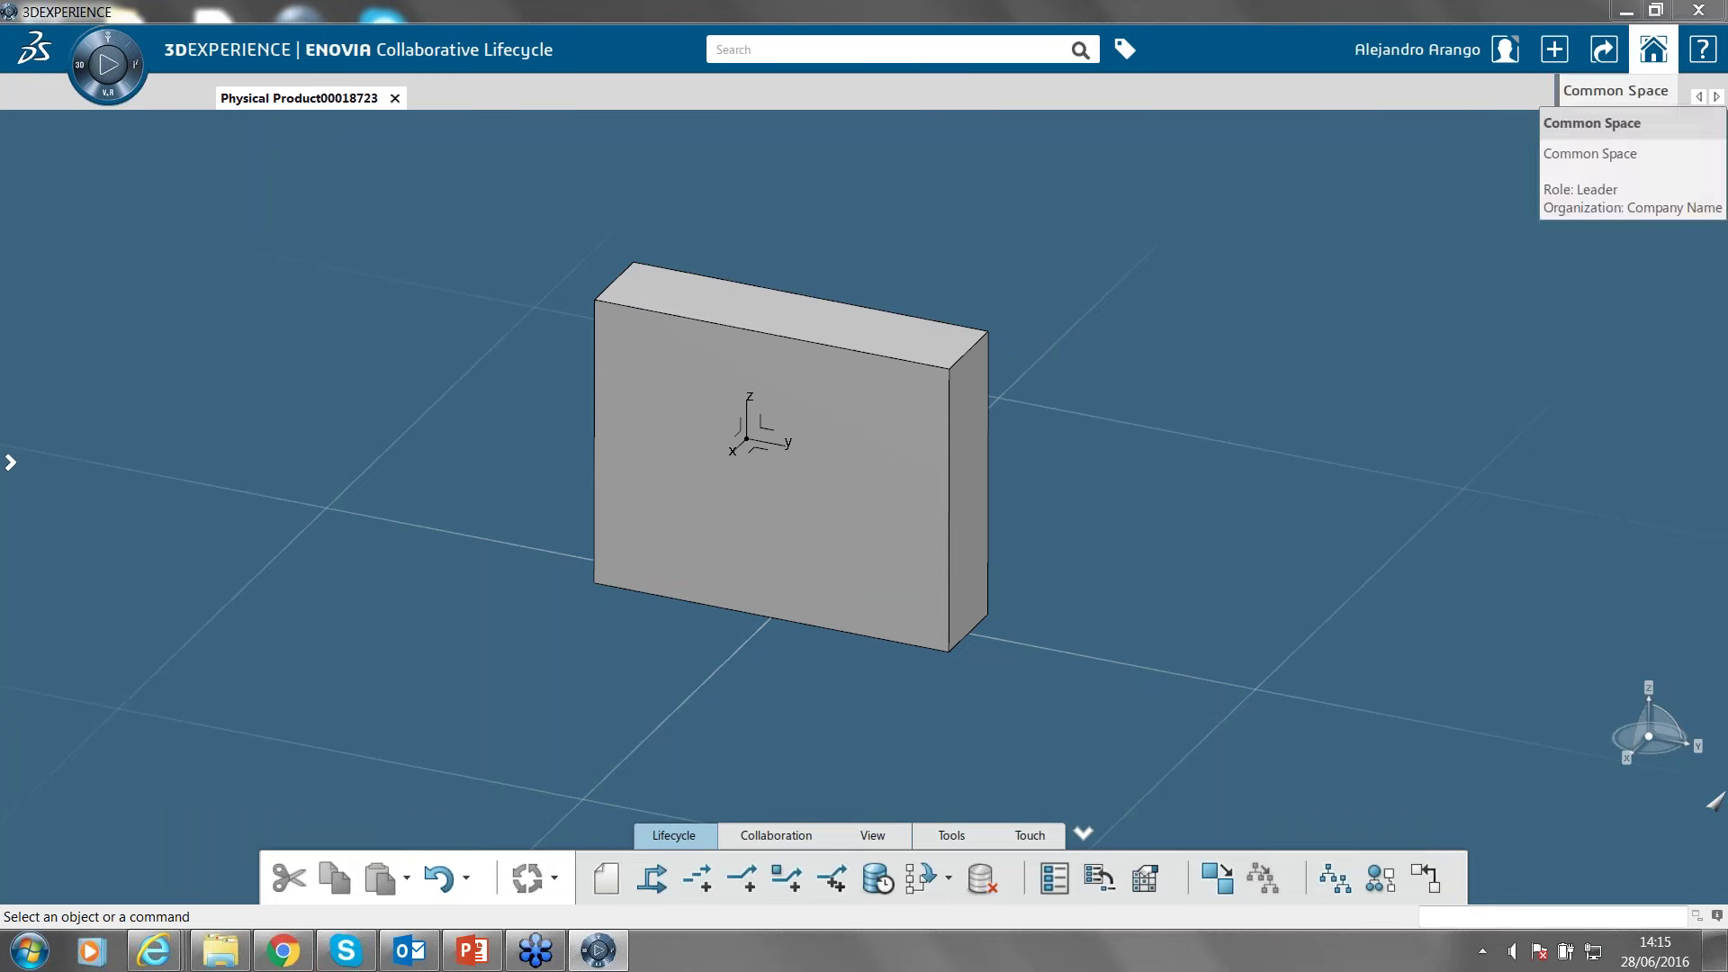
click(1655, 95)
drag(845, 349, 825, 242)
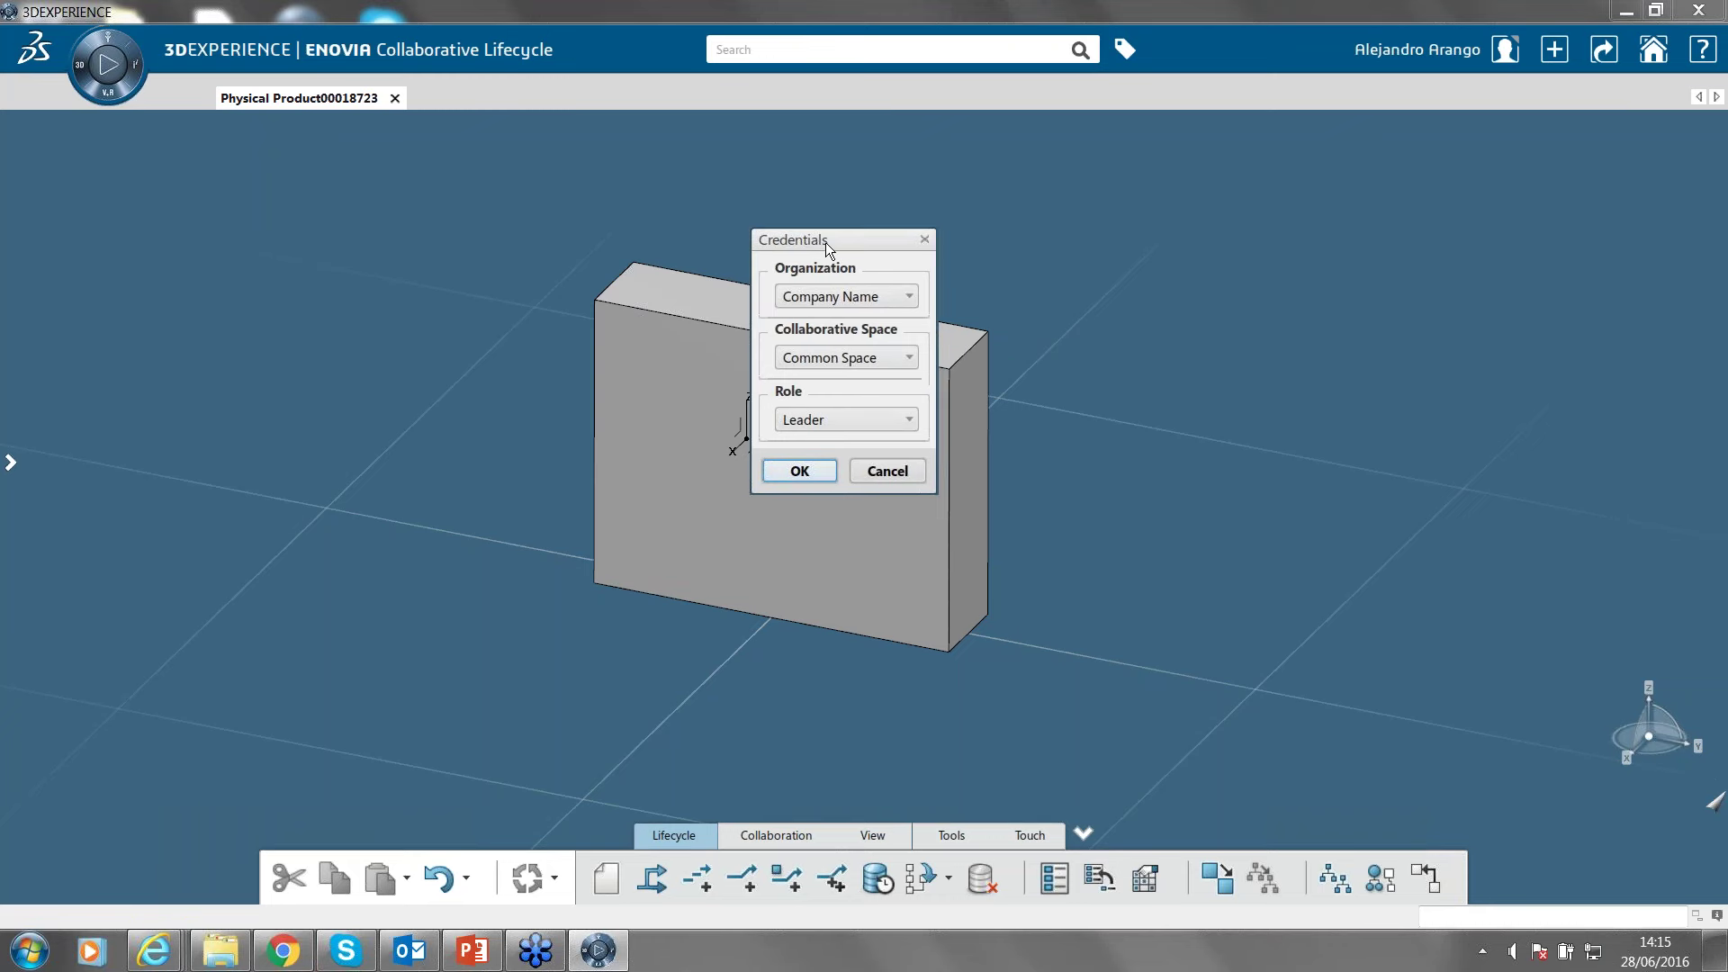
click(886, 298)
click(887, 318)
click(887, 357)
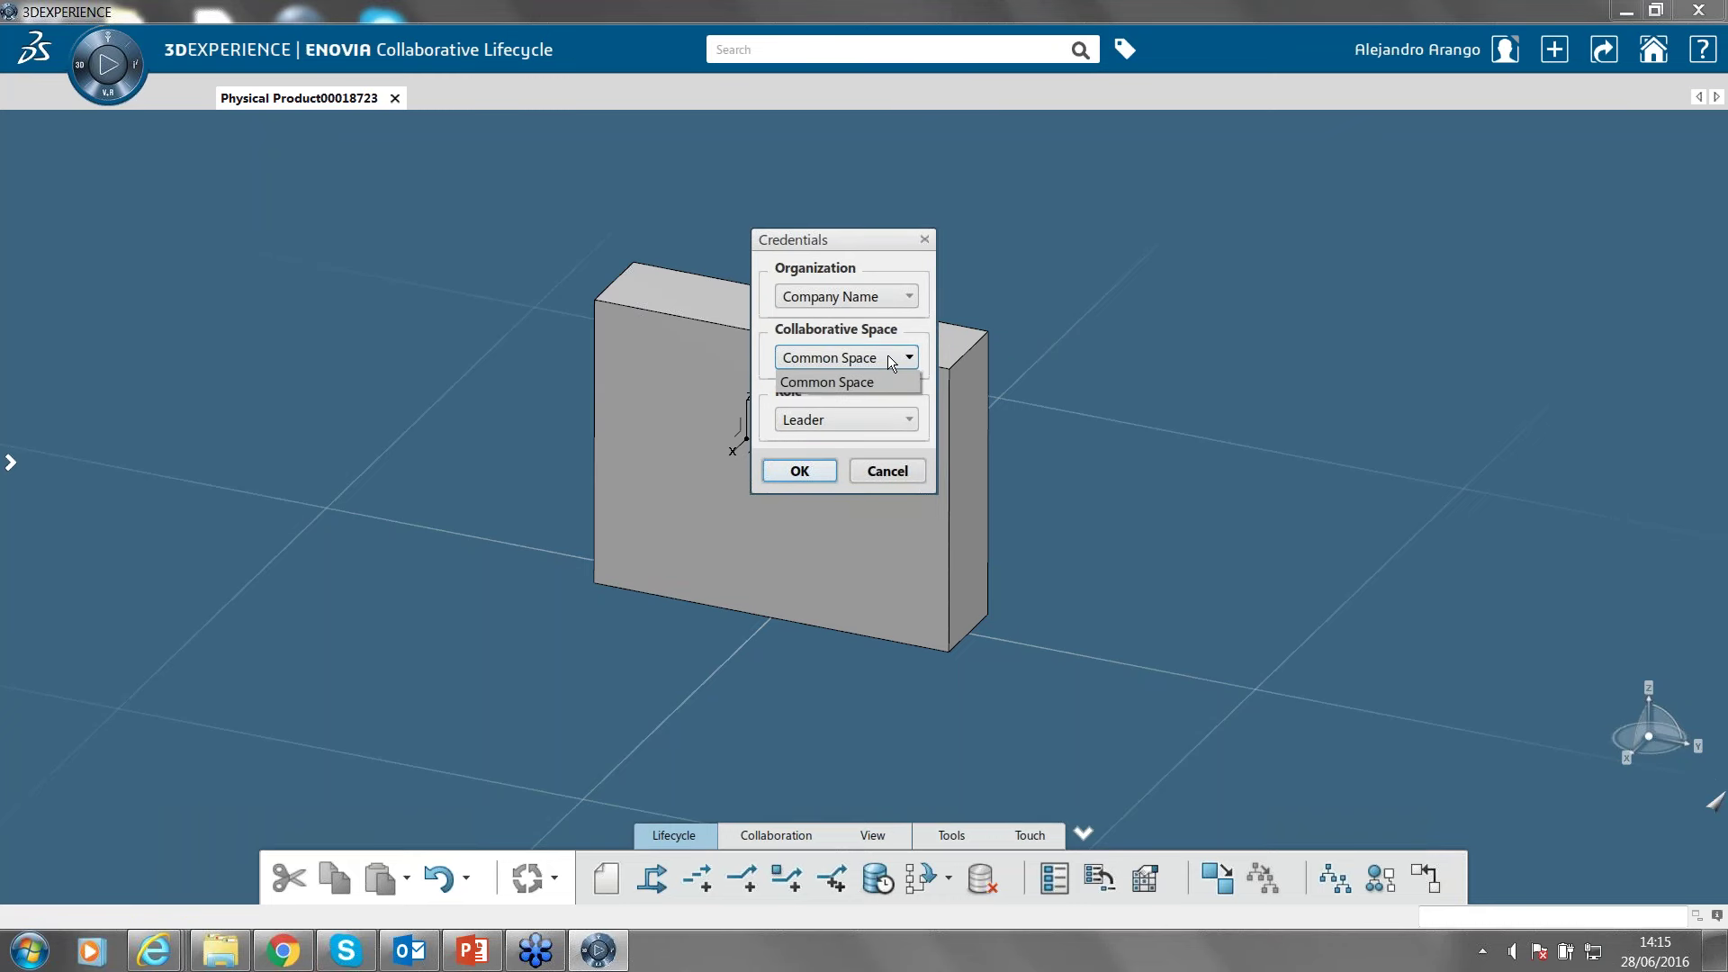
click(884, 358)
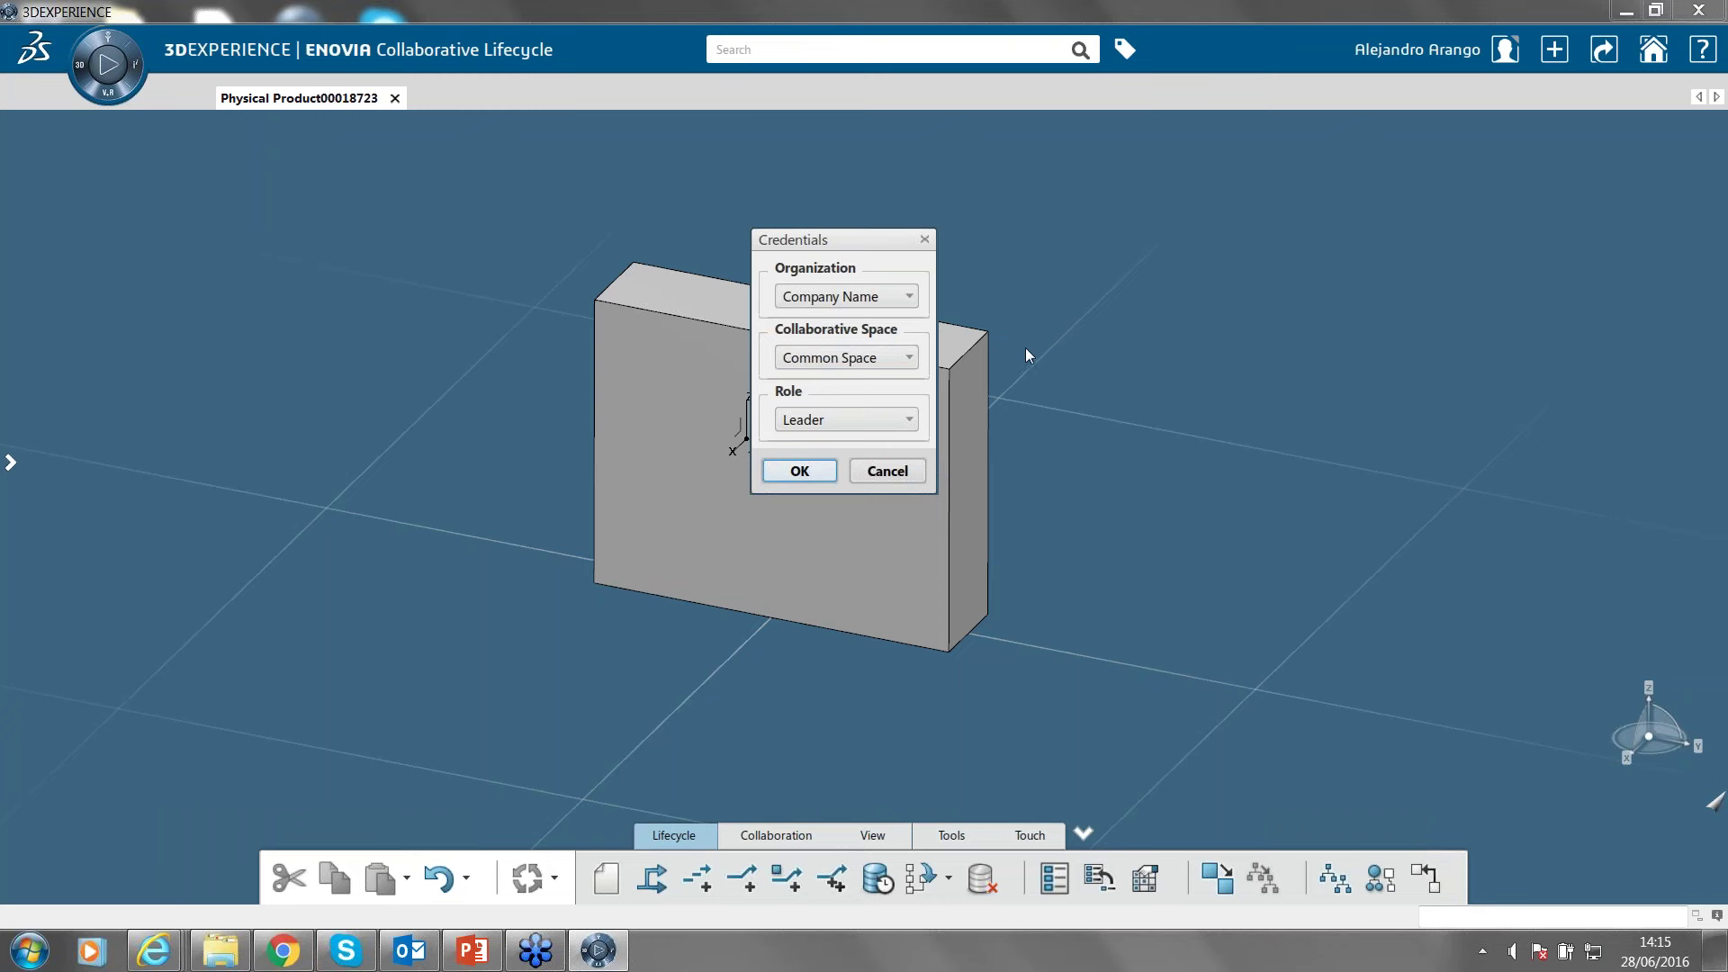
click(852, 420)
click(851, 421)
click(926, 239)
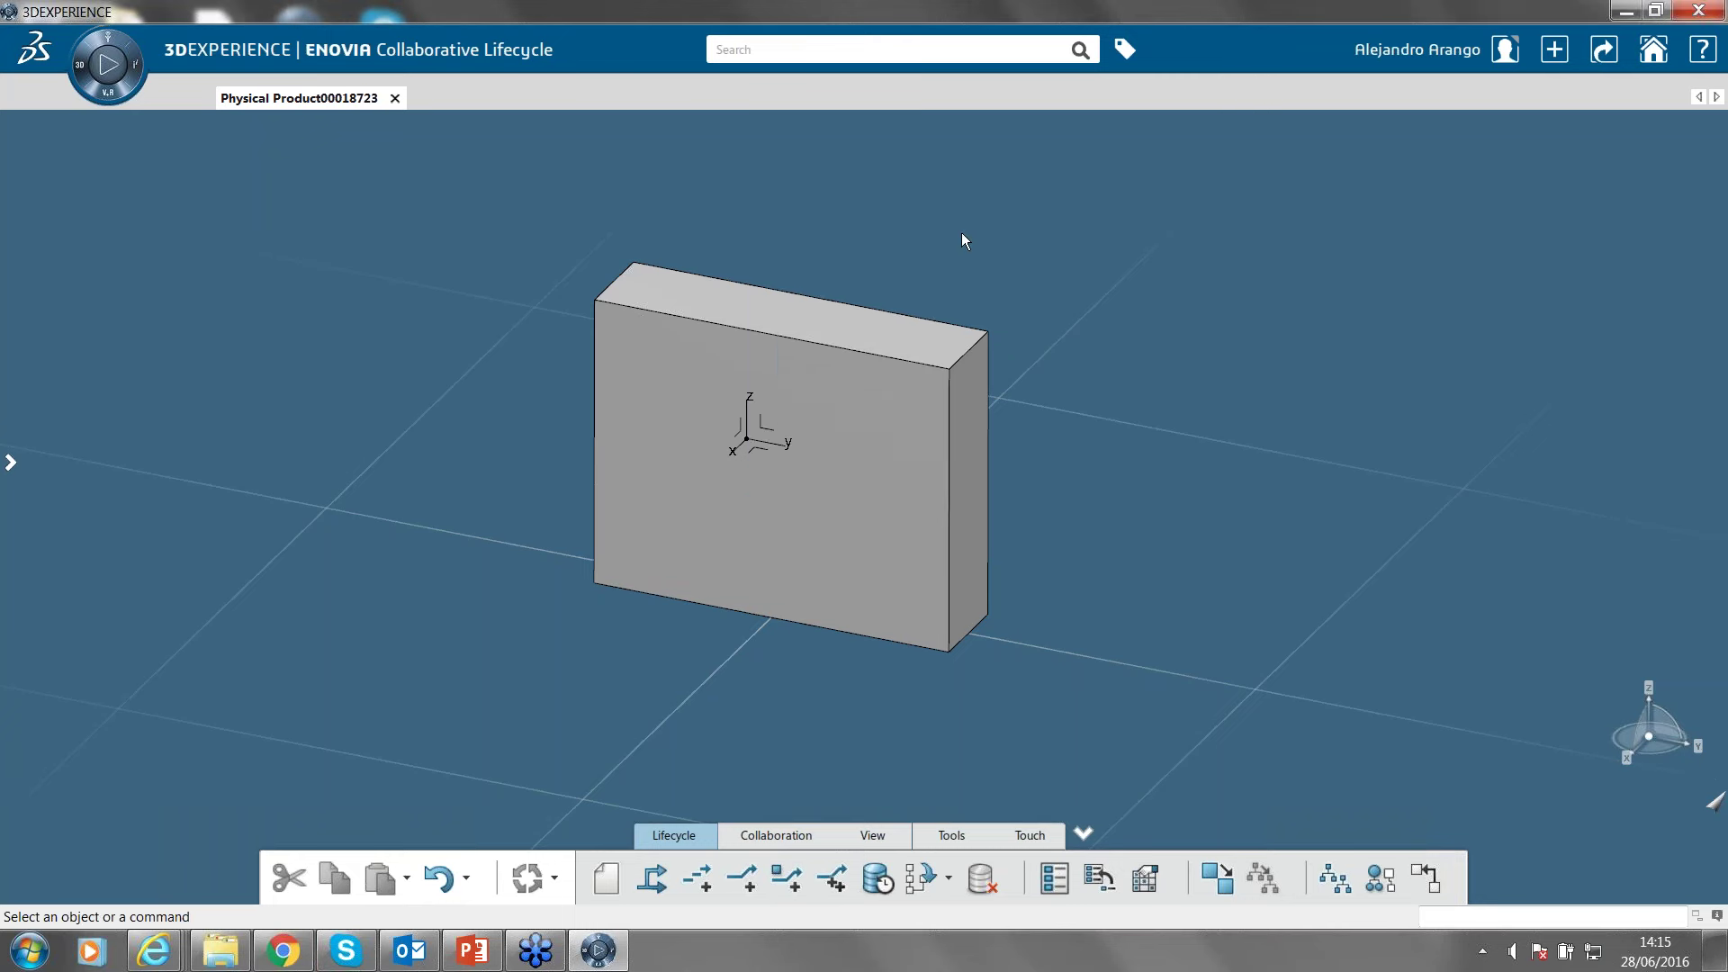
Open the User's Guides from the platform's help resources.
click(1702, 50)
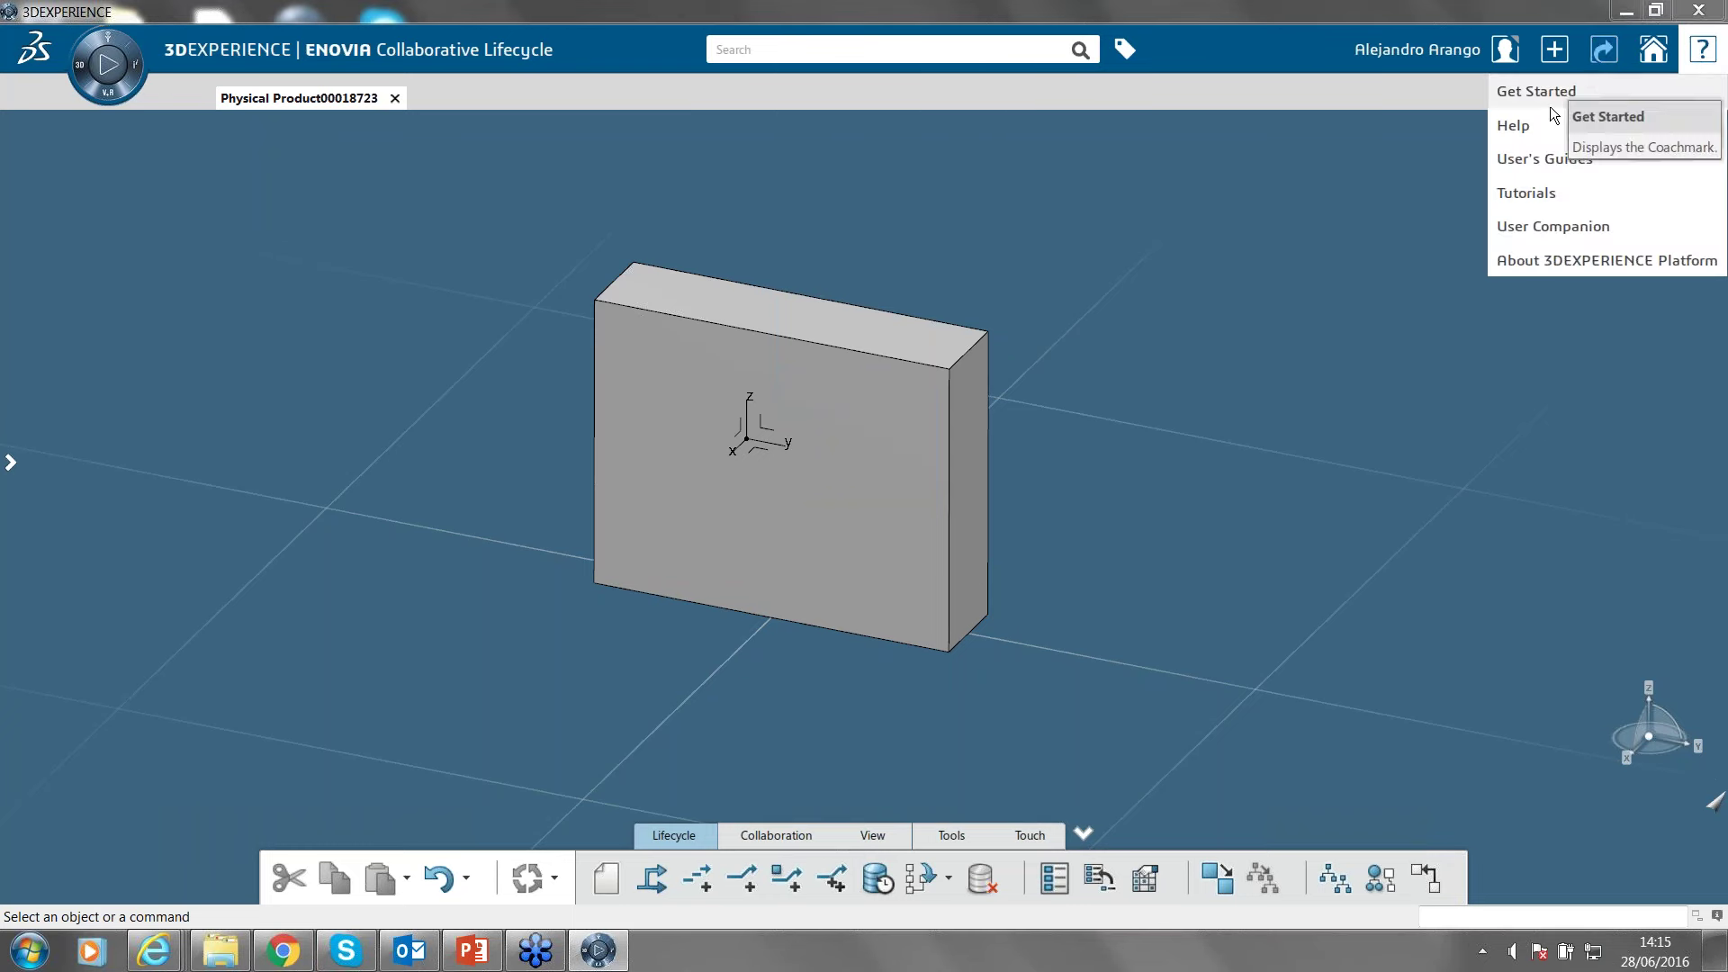
click(1545, 160)
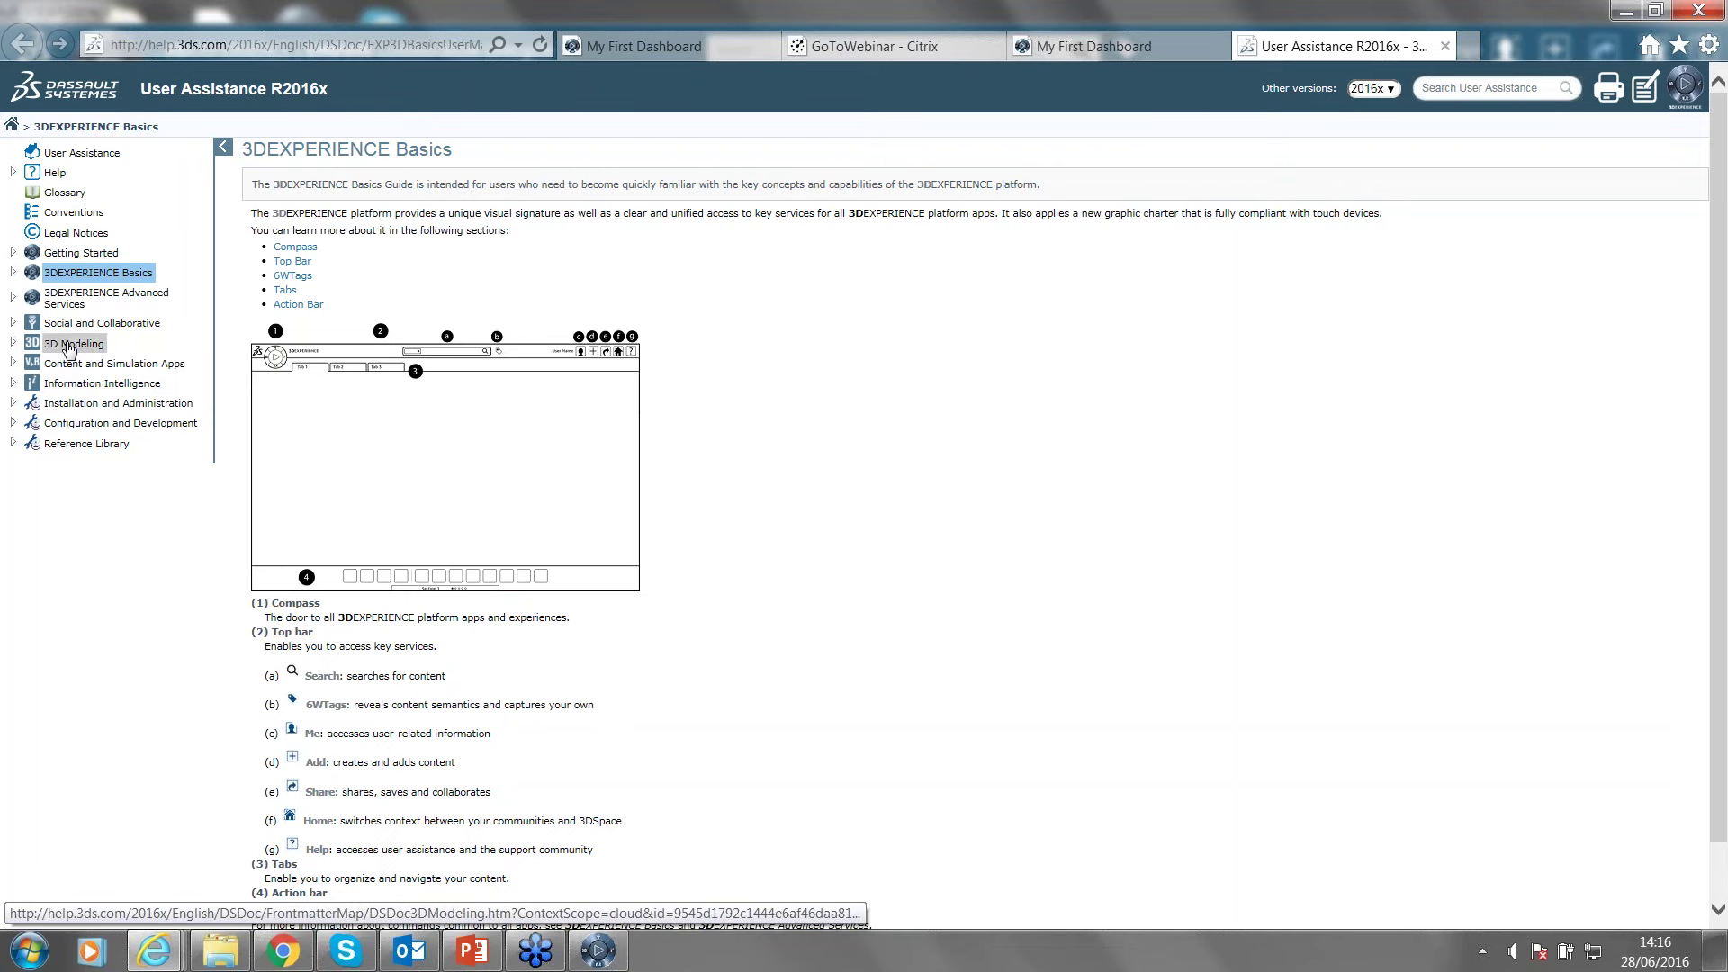
Browse the Content and Simulation Apps guides including Physics Simulation, close the User Assistance page and return to the block model in 3DEXPERIENCE.
click(14, 365)
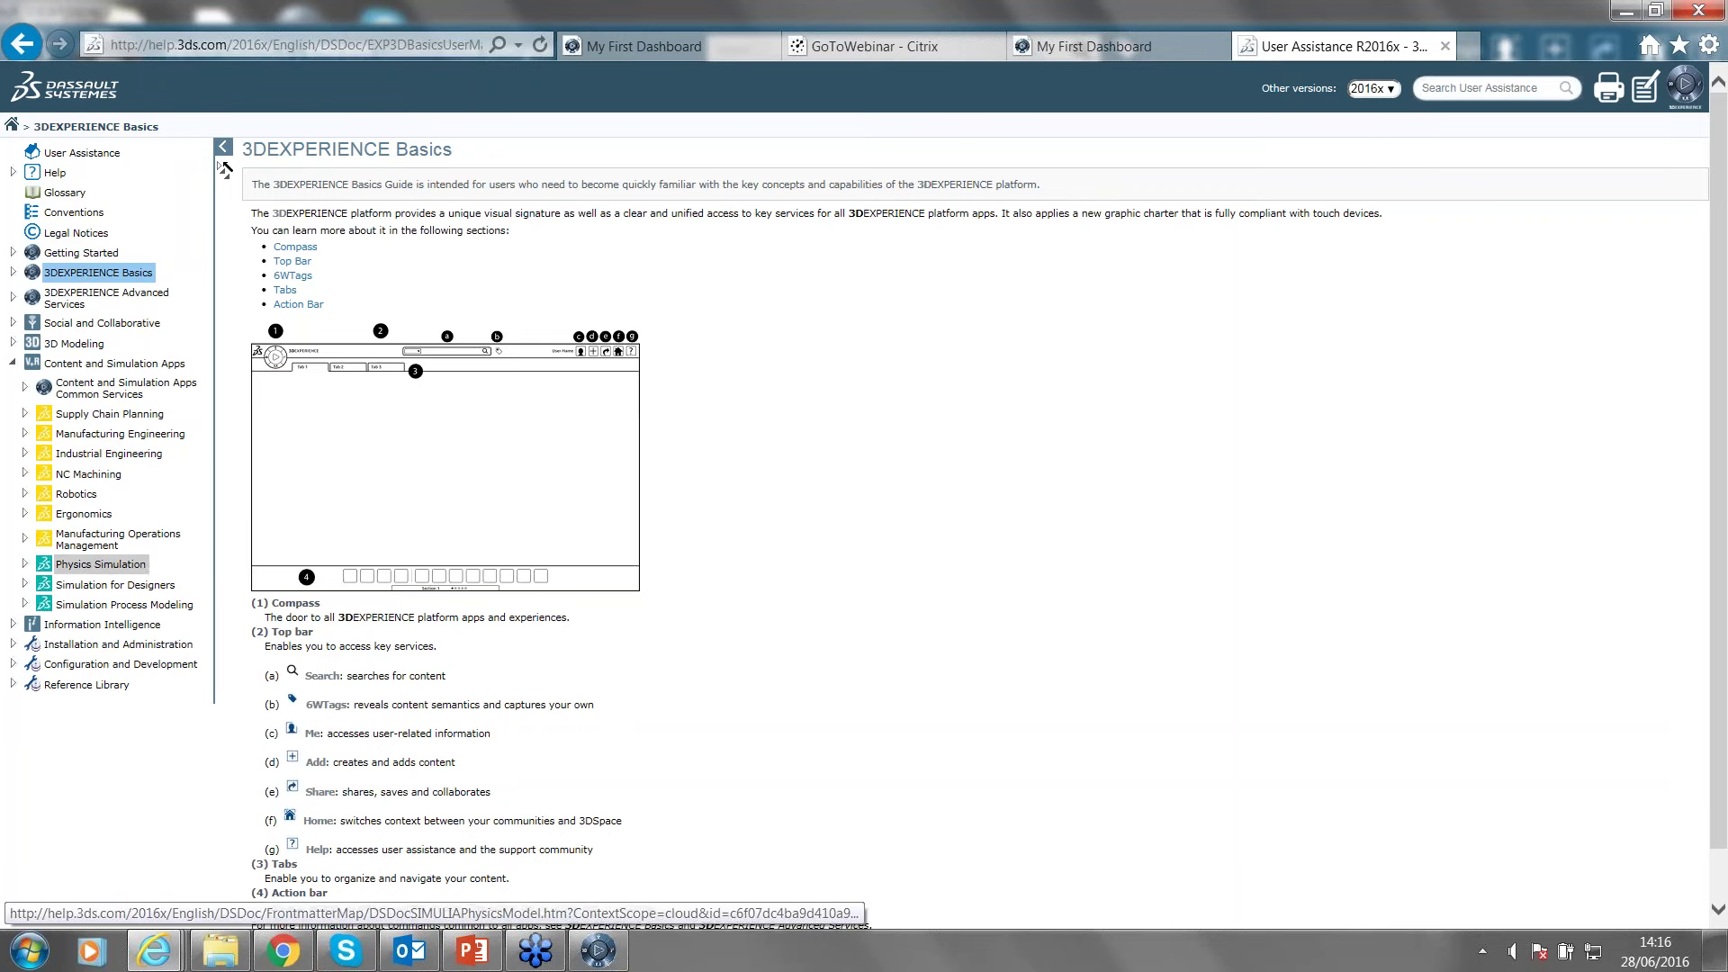
click(26, 565)
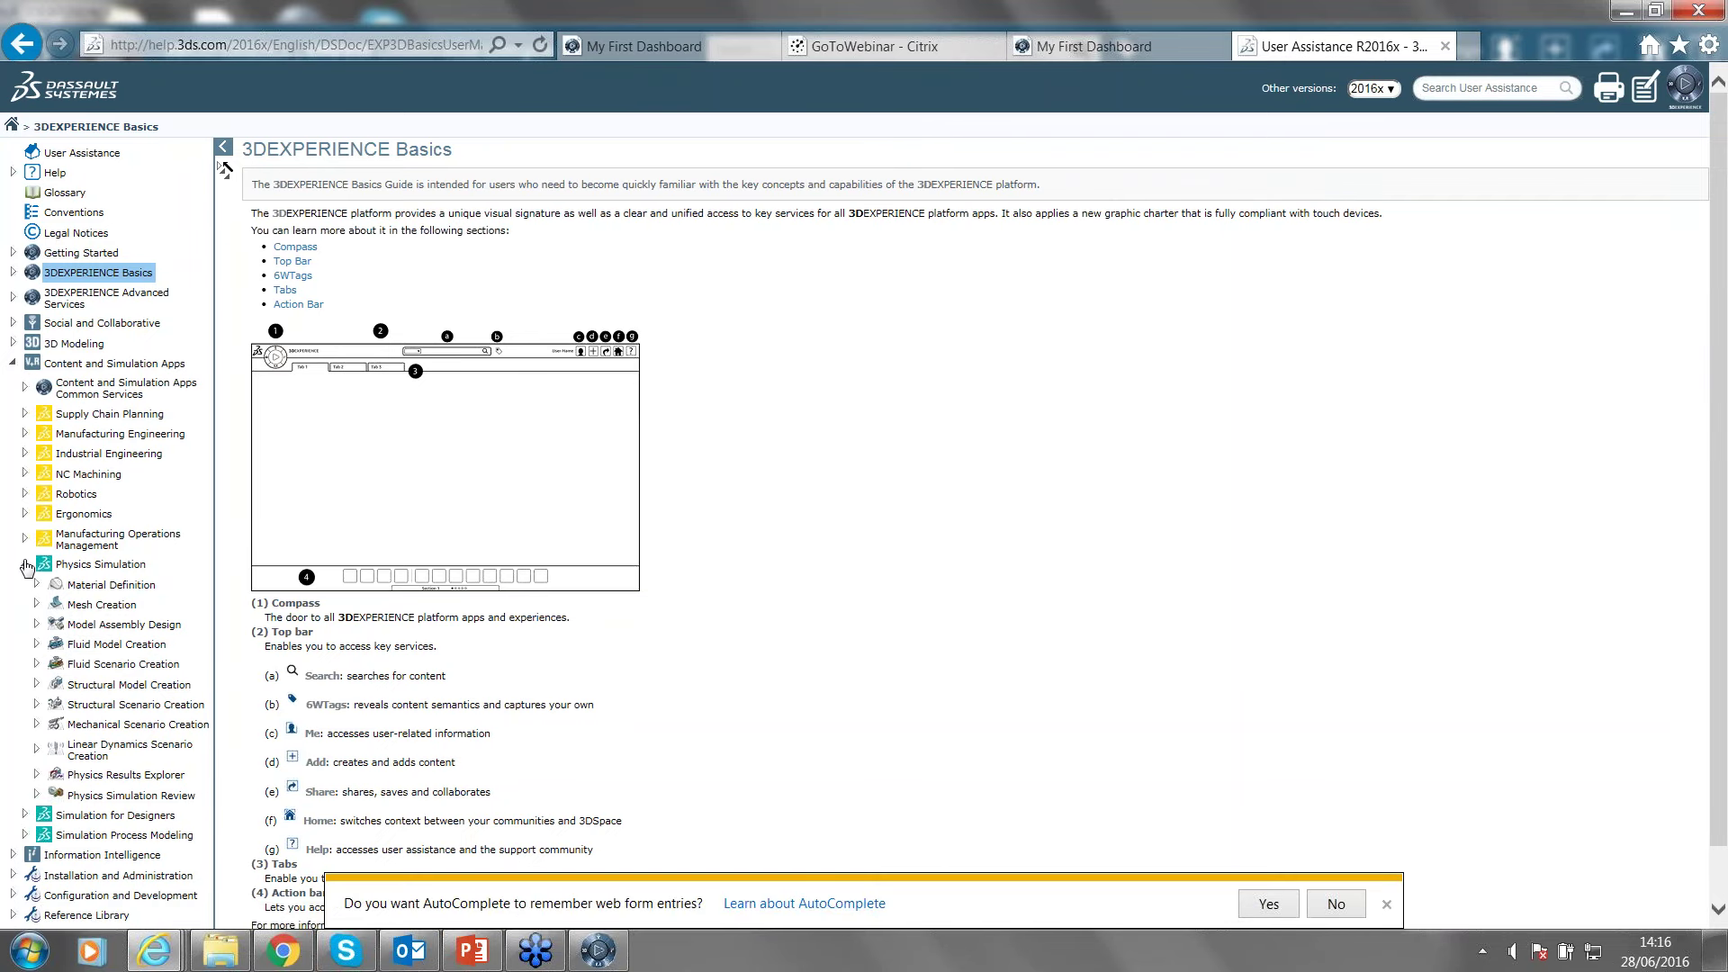
click(26, 567)
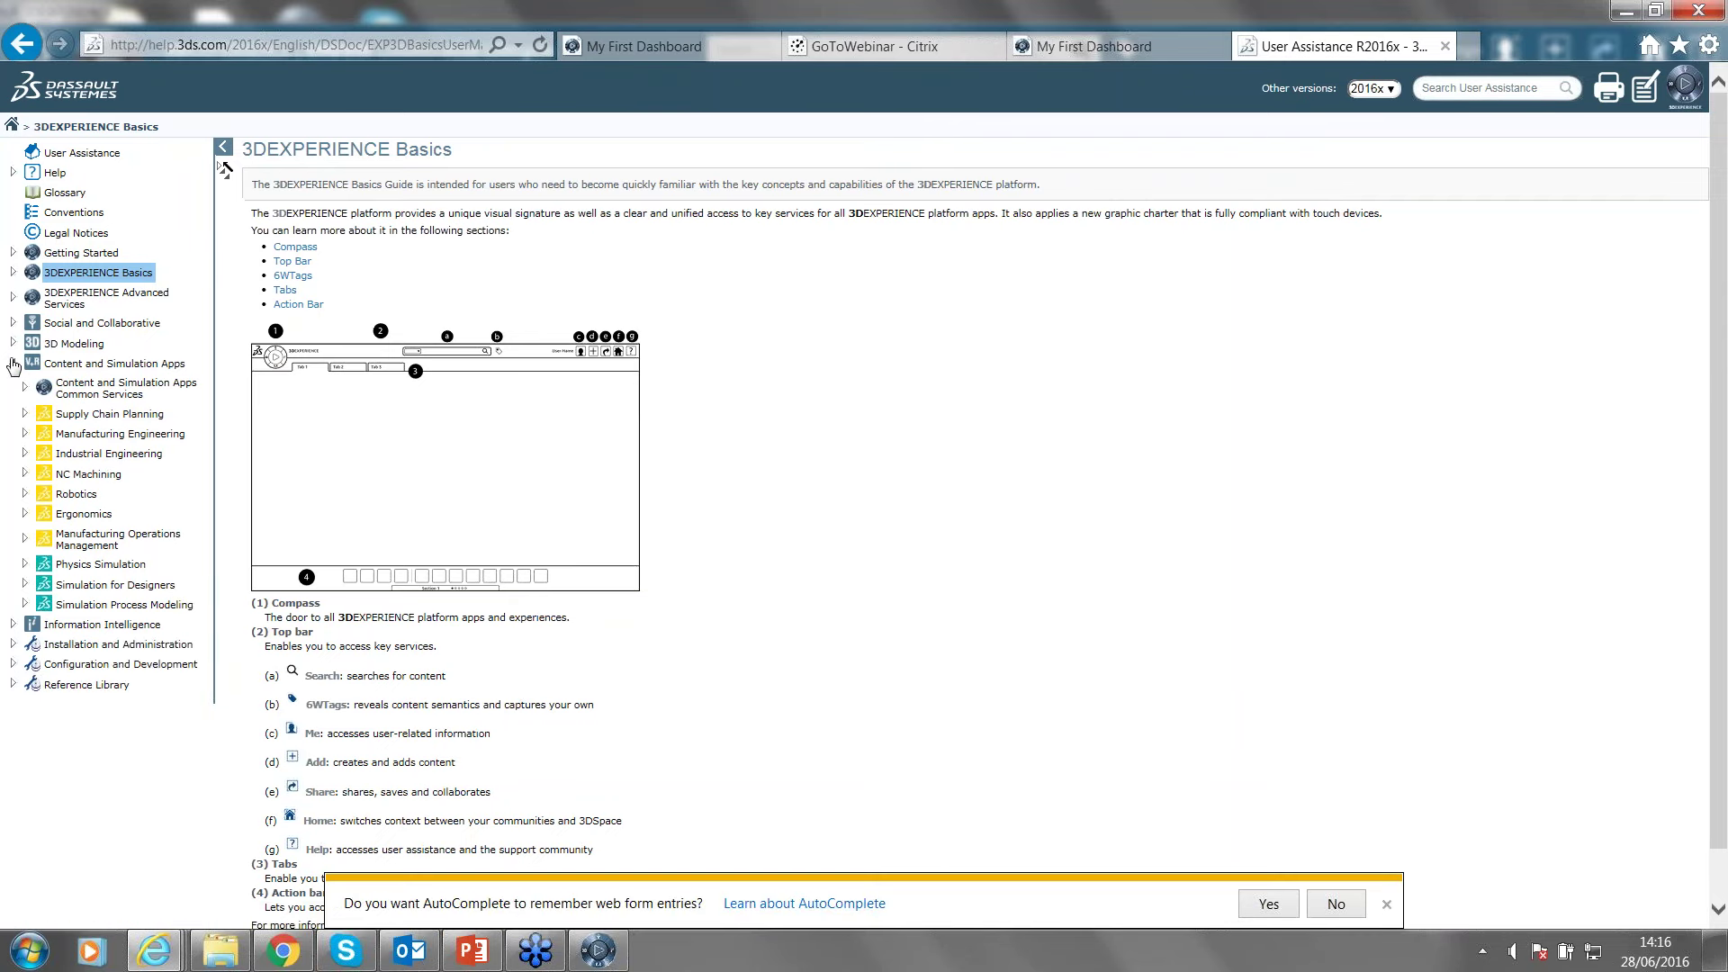
click(1446, 46)
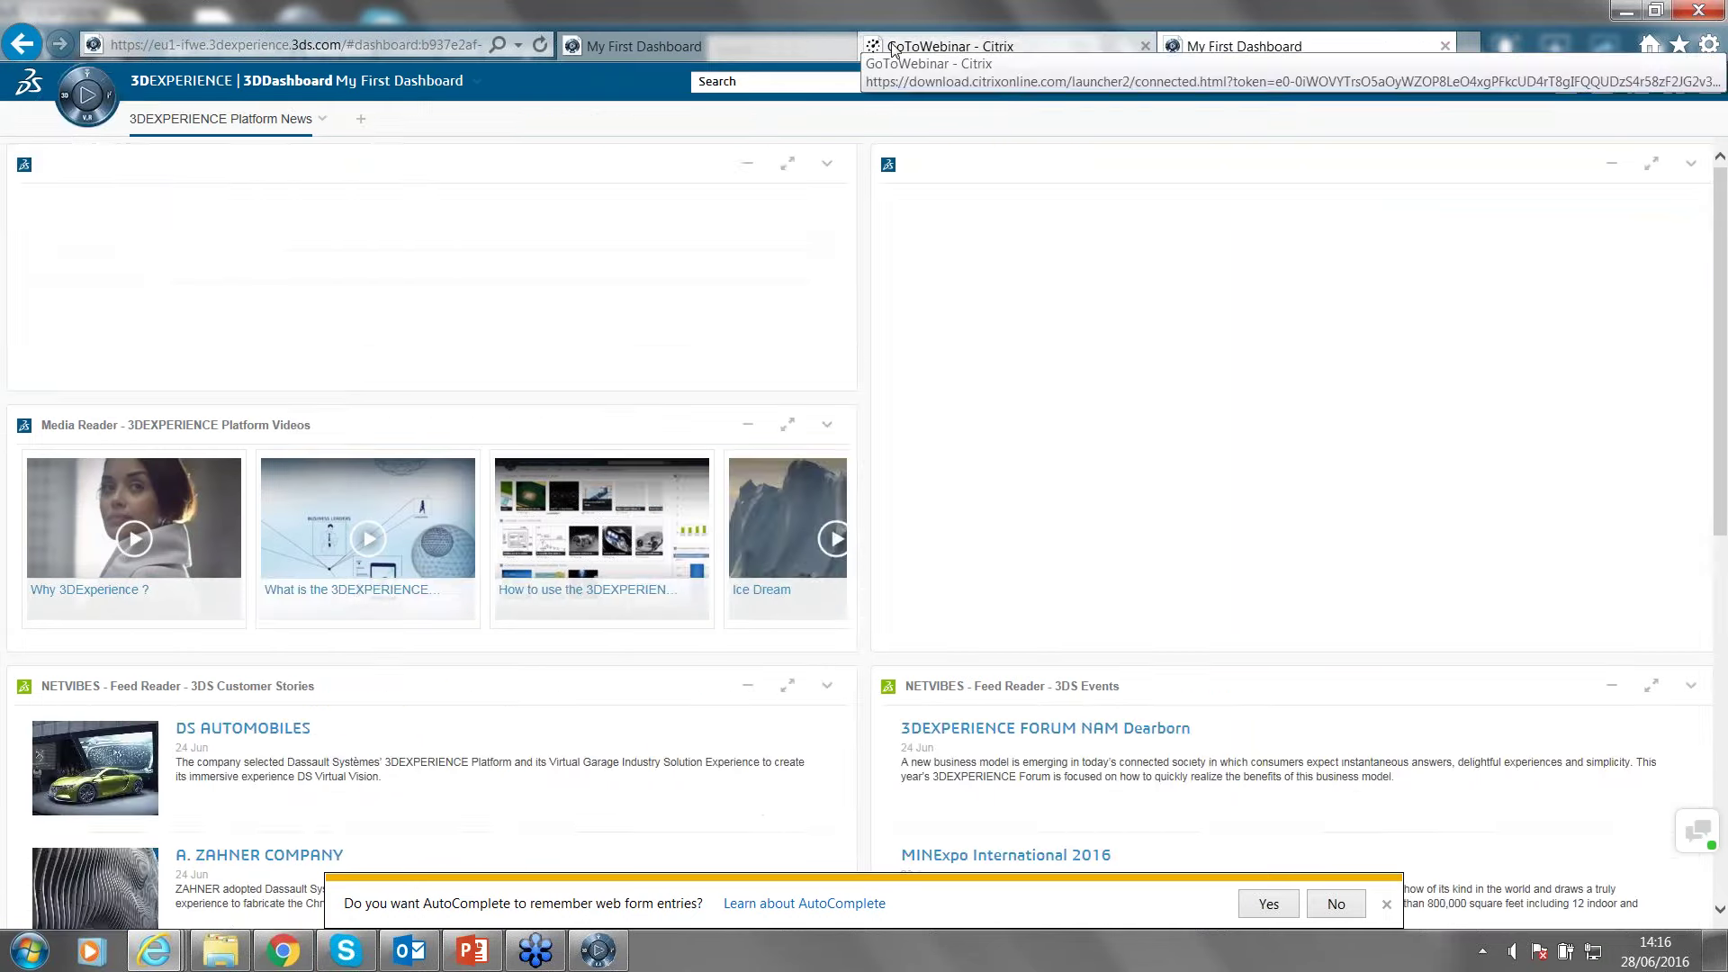
click(1627, 10)
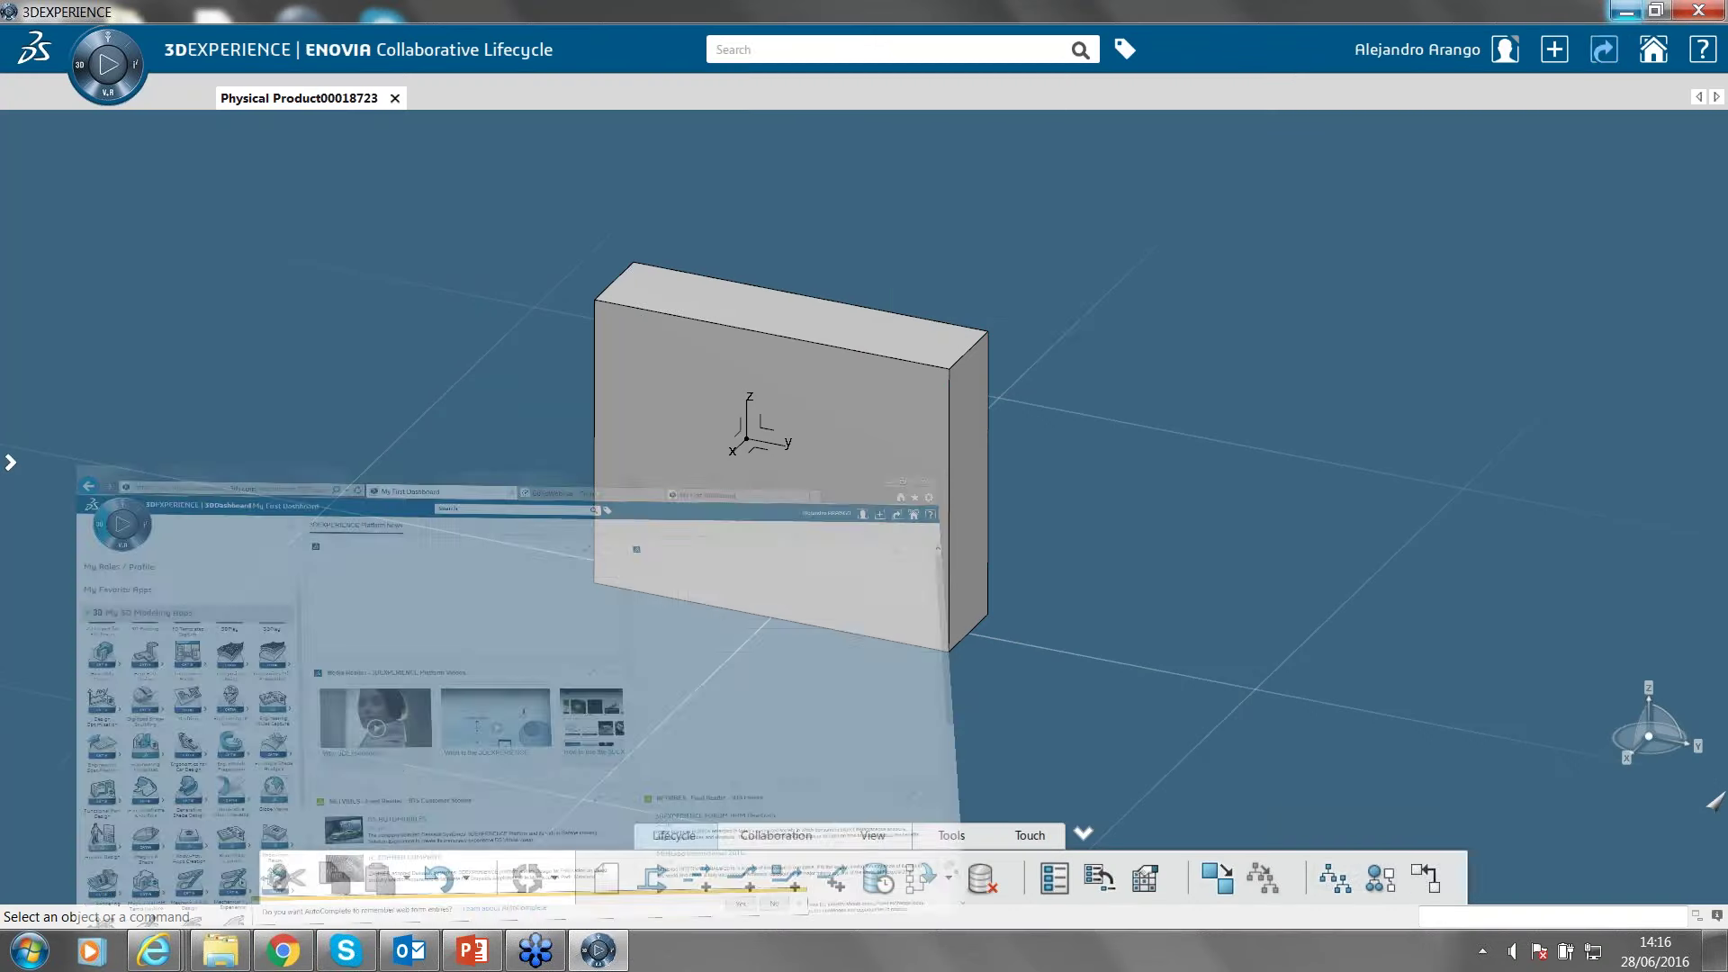
Search the platform for "Car with Diffuser".
click(761, 48)
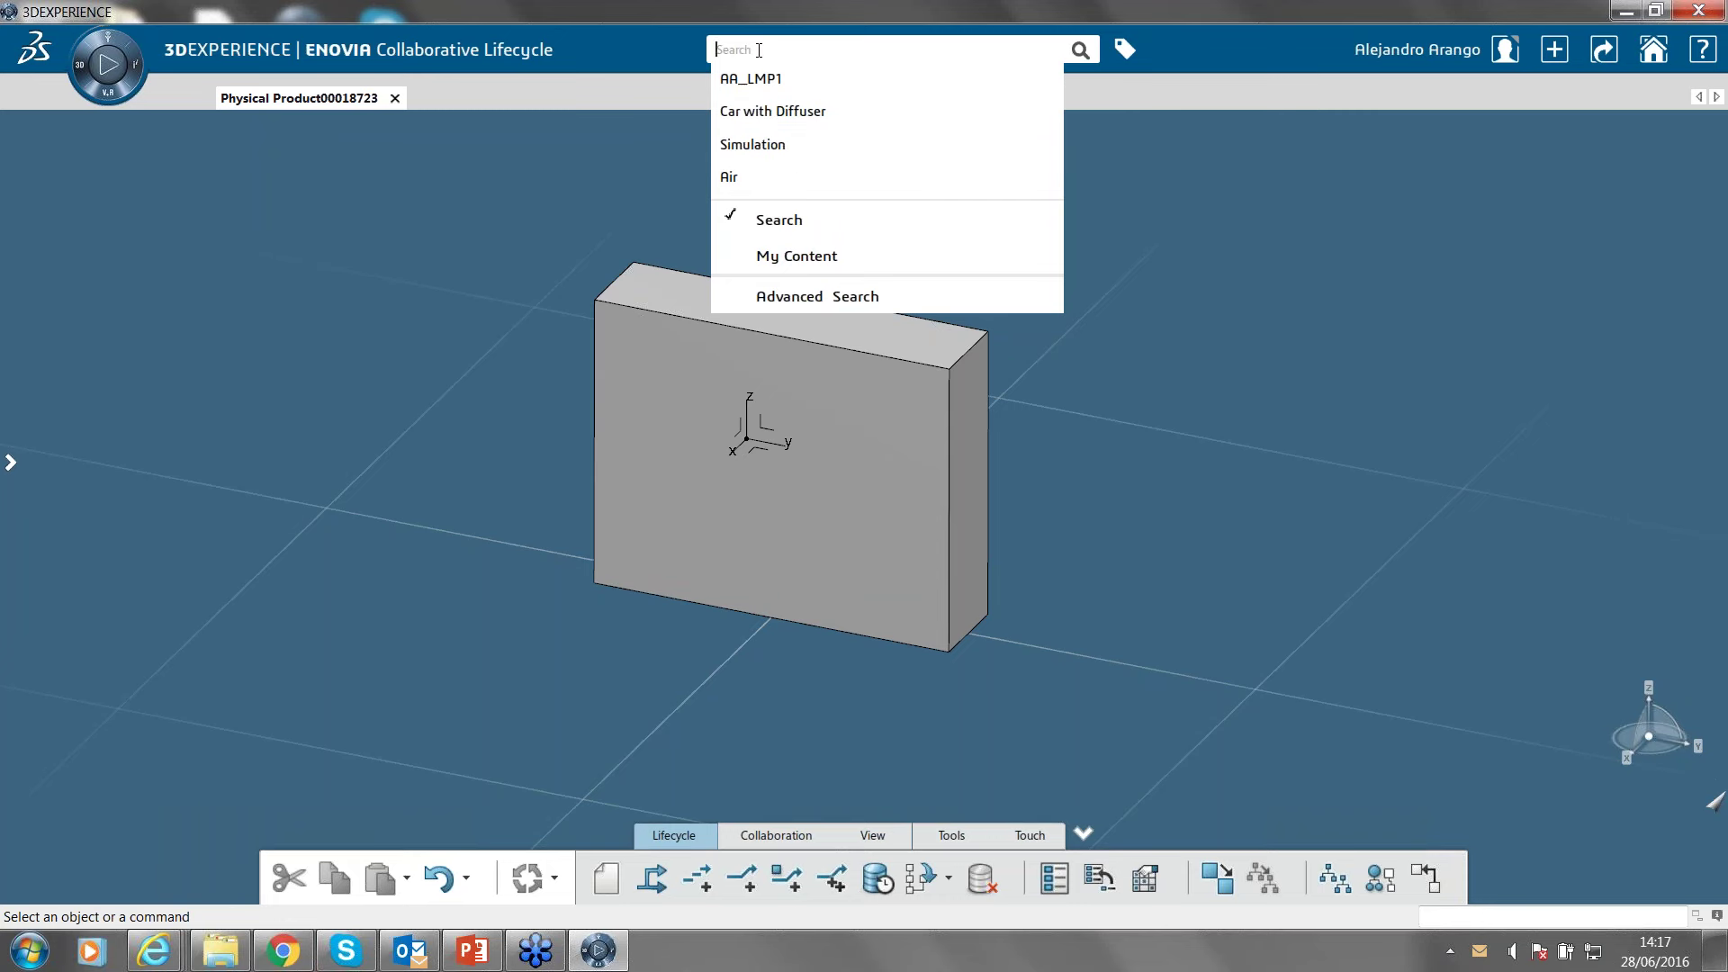
text(Car with)
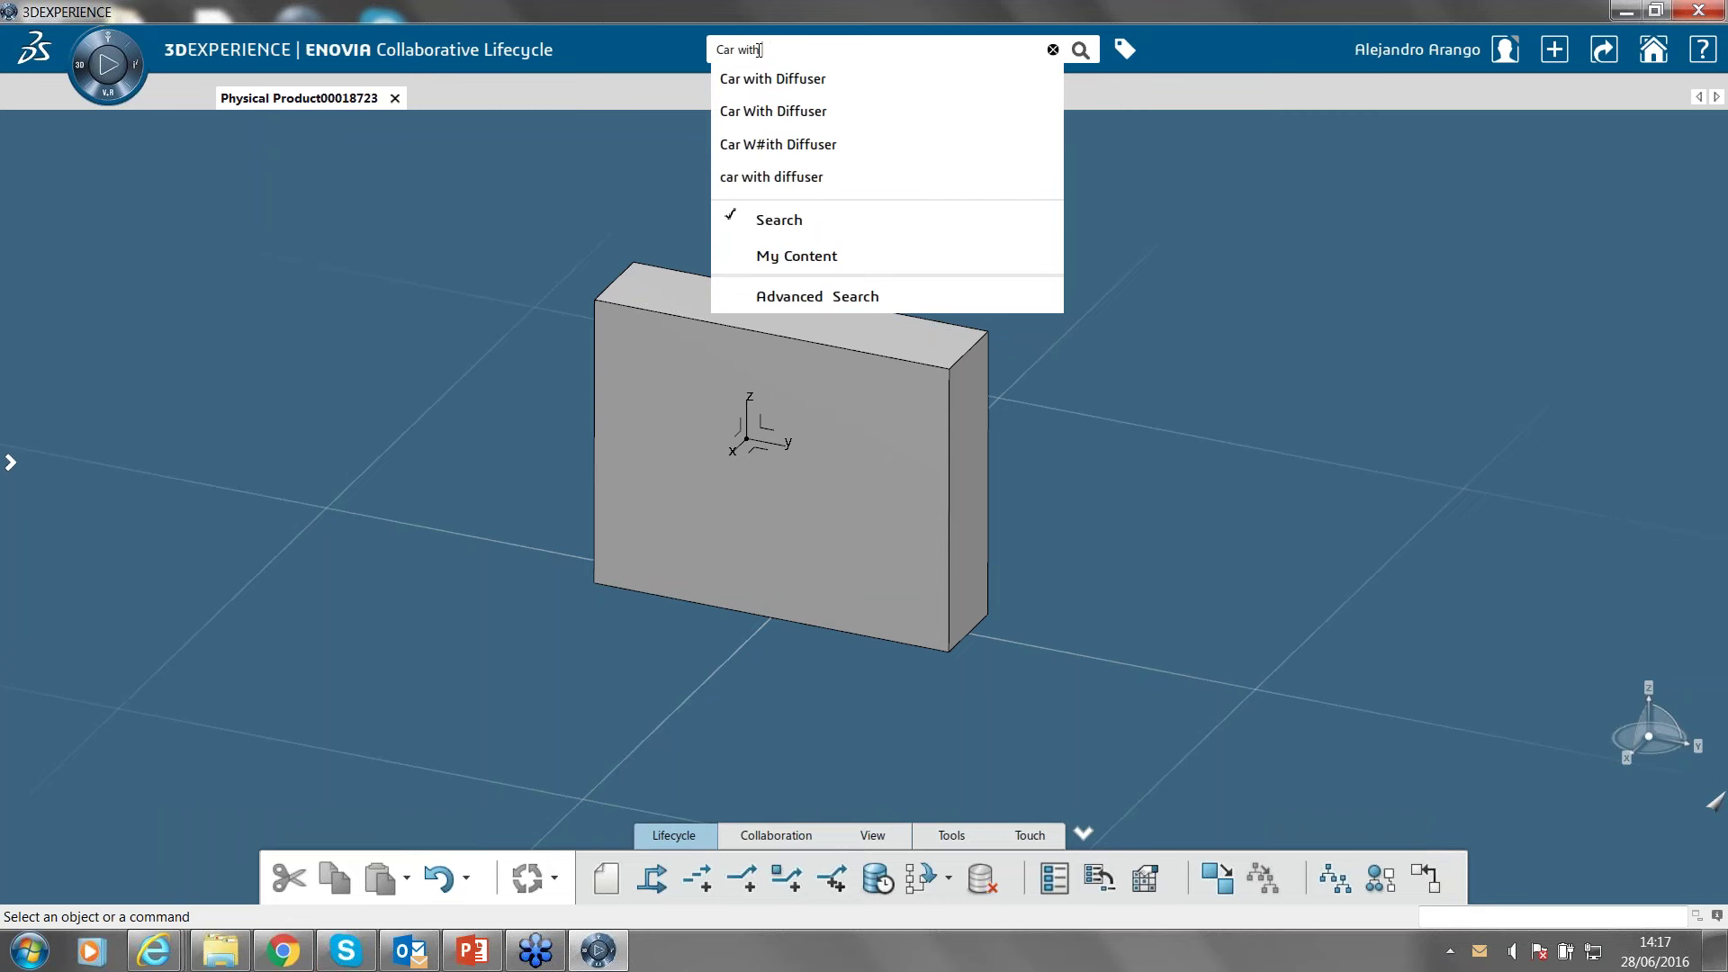
text( Diffuser)
click(780, 79)
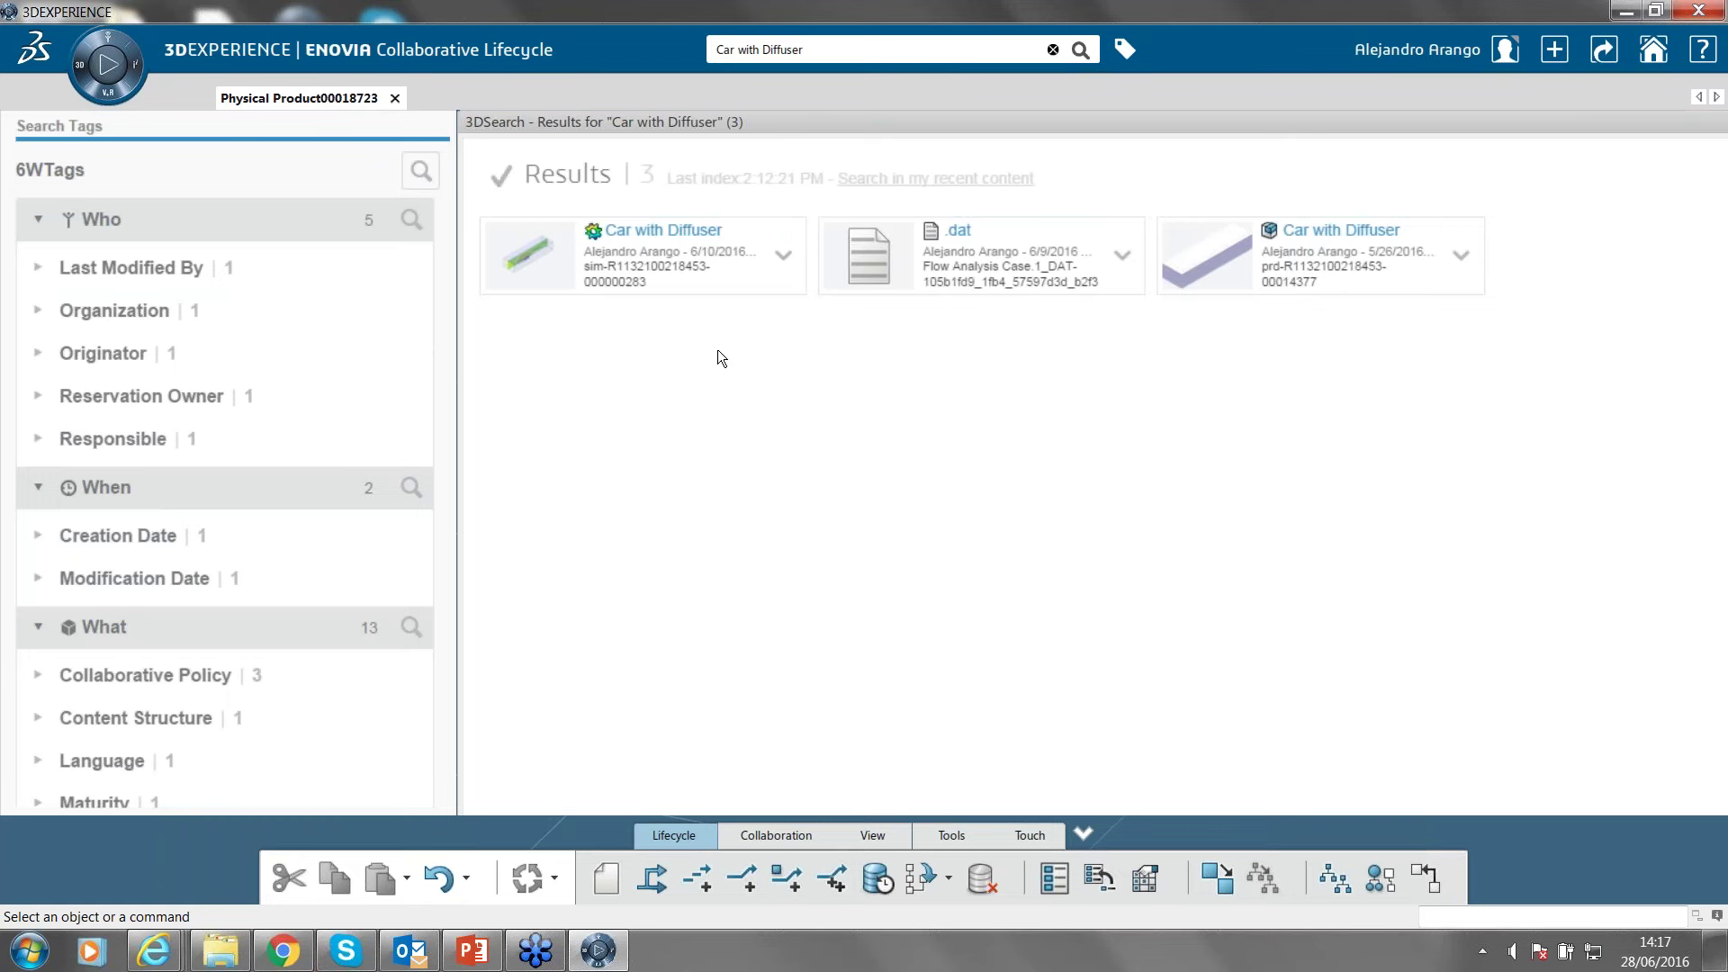
Filter the search results with 6WTags by the person listed under Last Modified By.
click(1123, 50)
click(1126, 46)
click(37, 270)
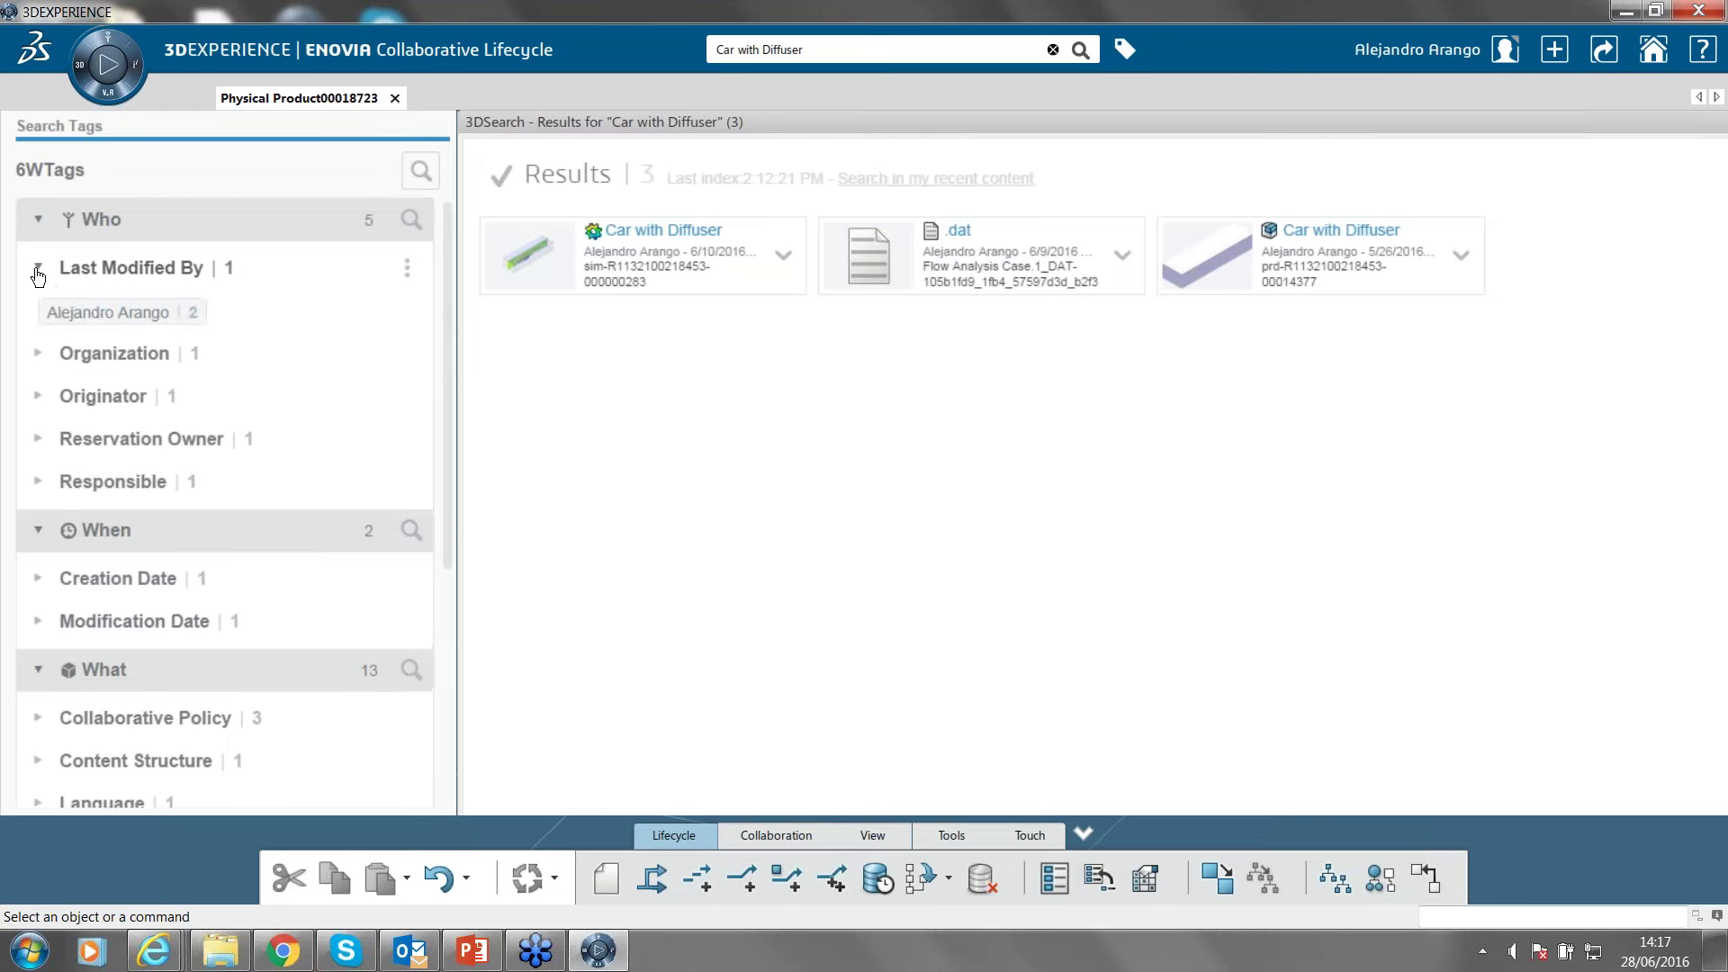
click(108, 313)
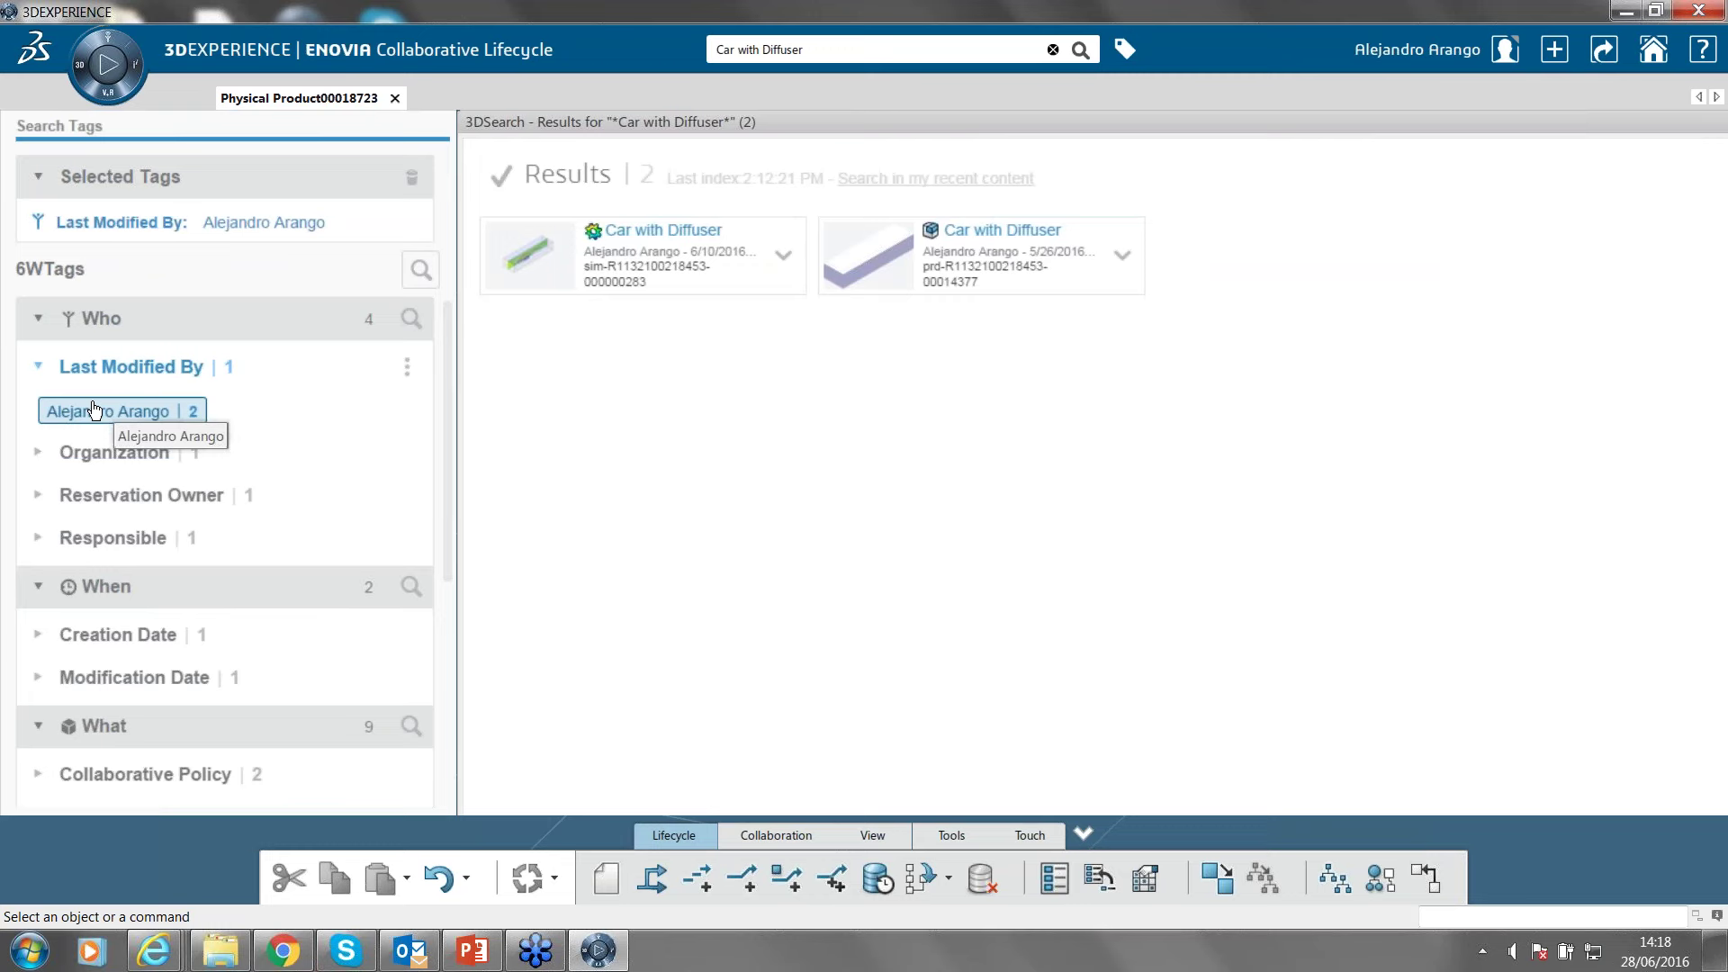
Narrow the results further to Creation Date 2016 and collapse the Who and When tag groups.
click(40, 324)
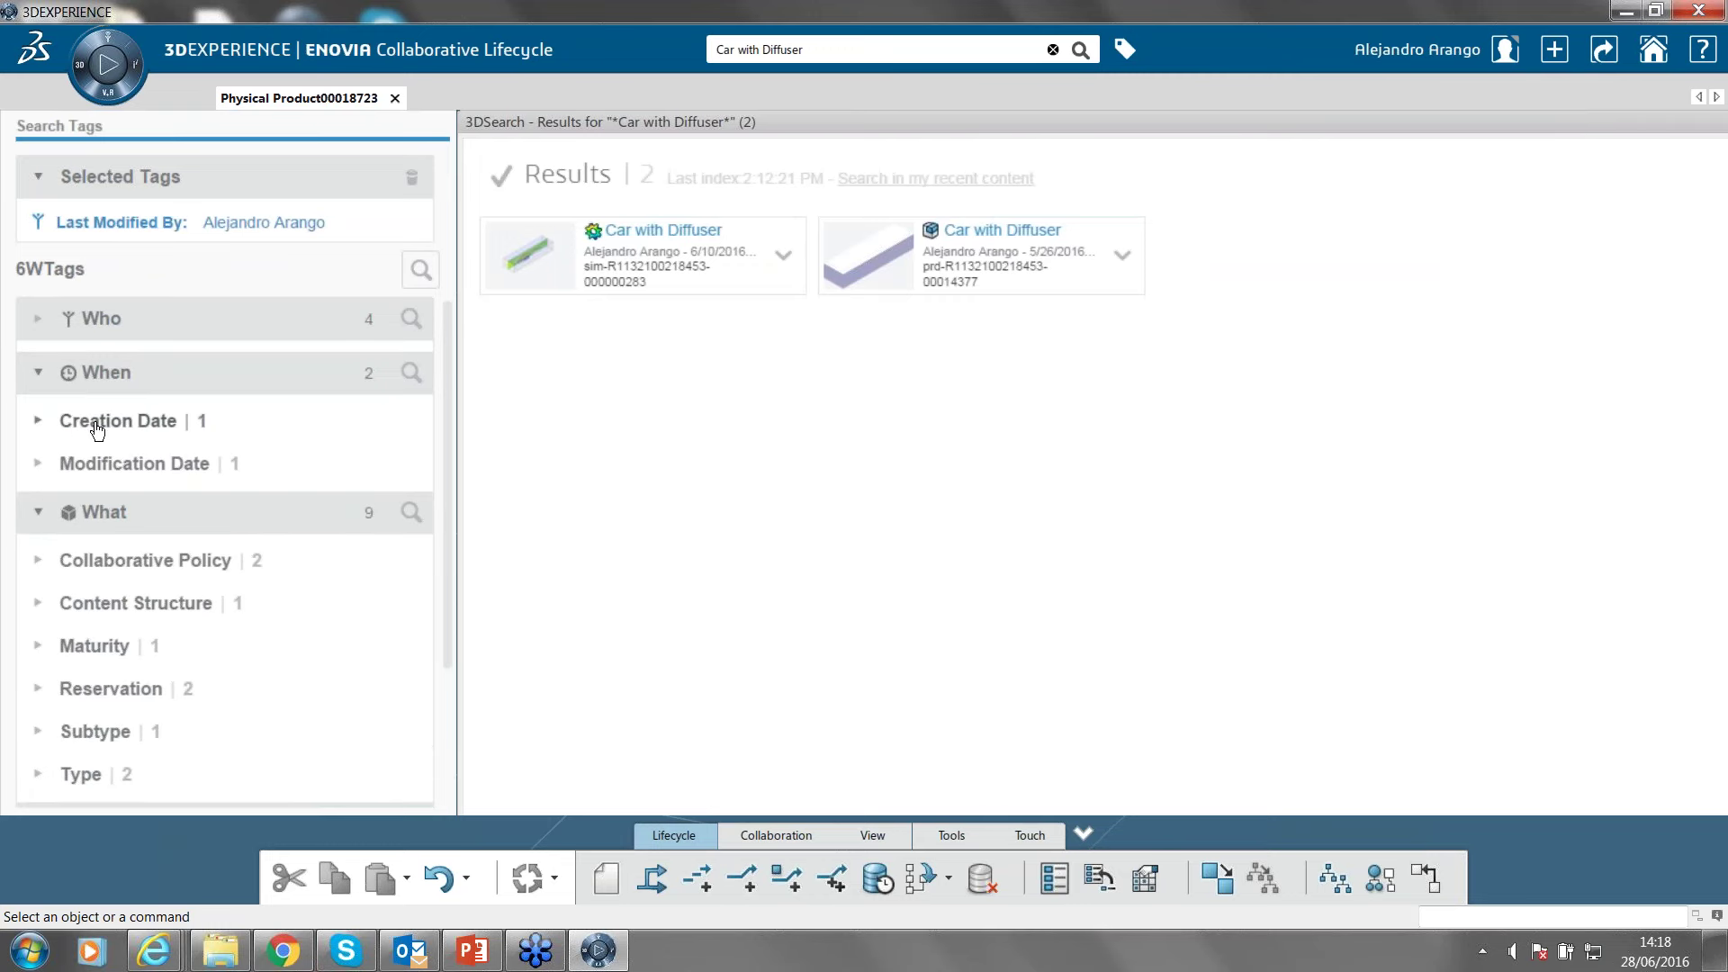
click(38, 421)
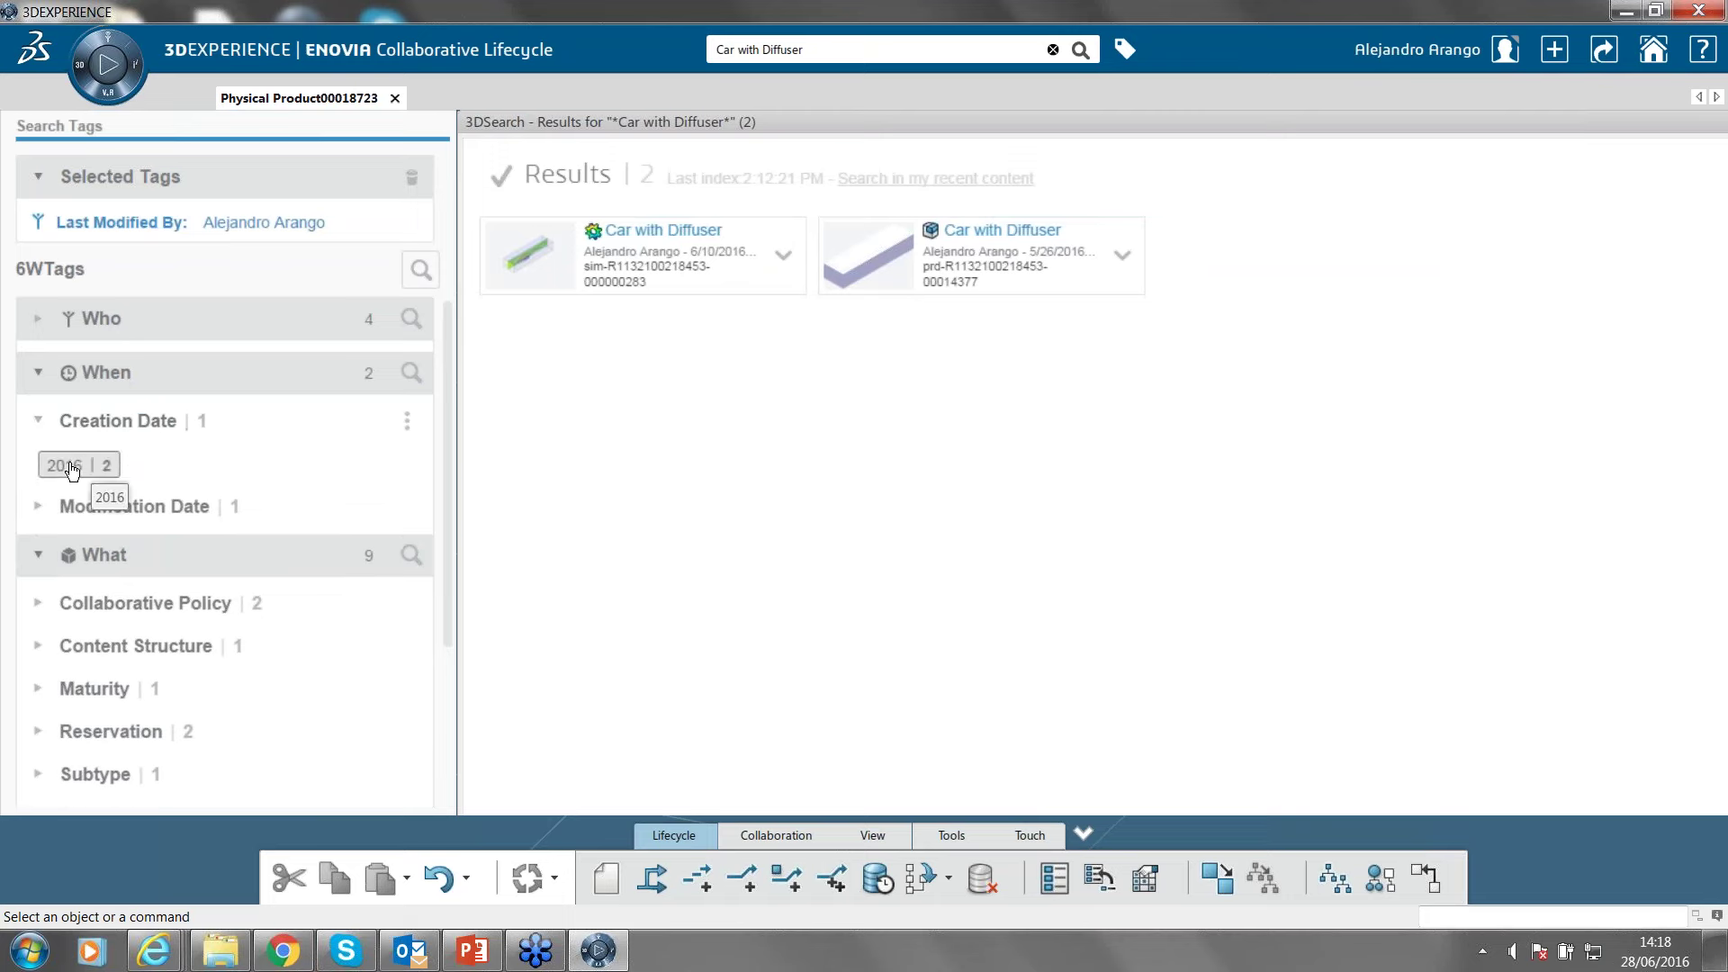
click(72, 468)
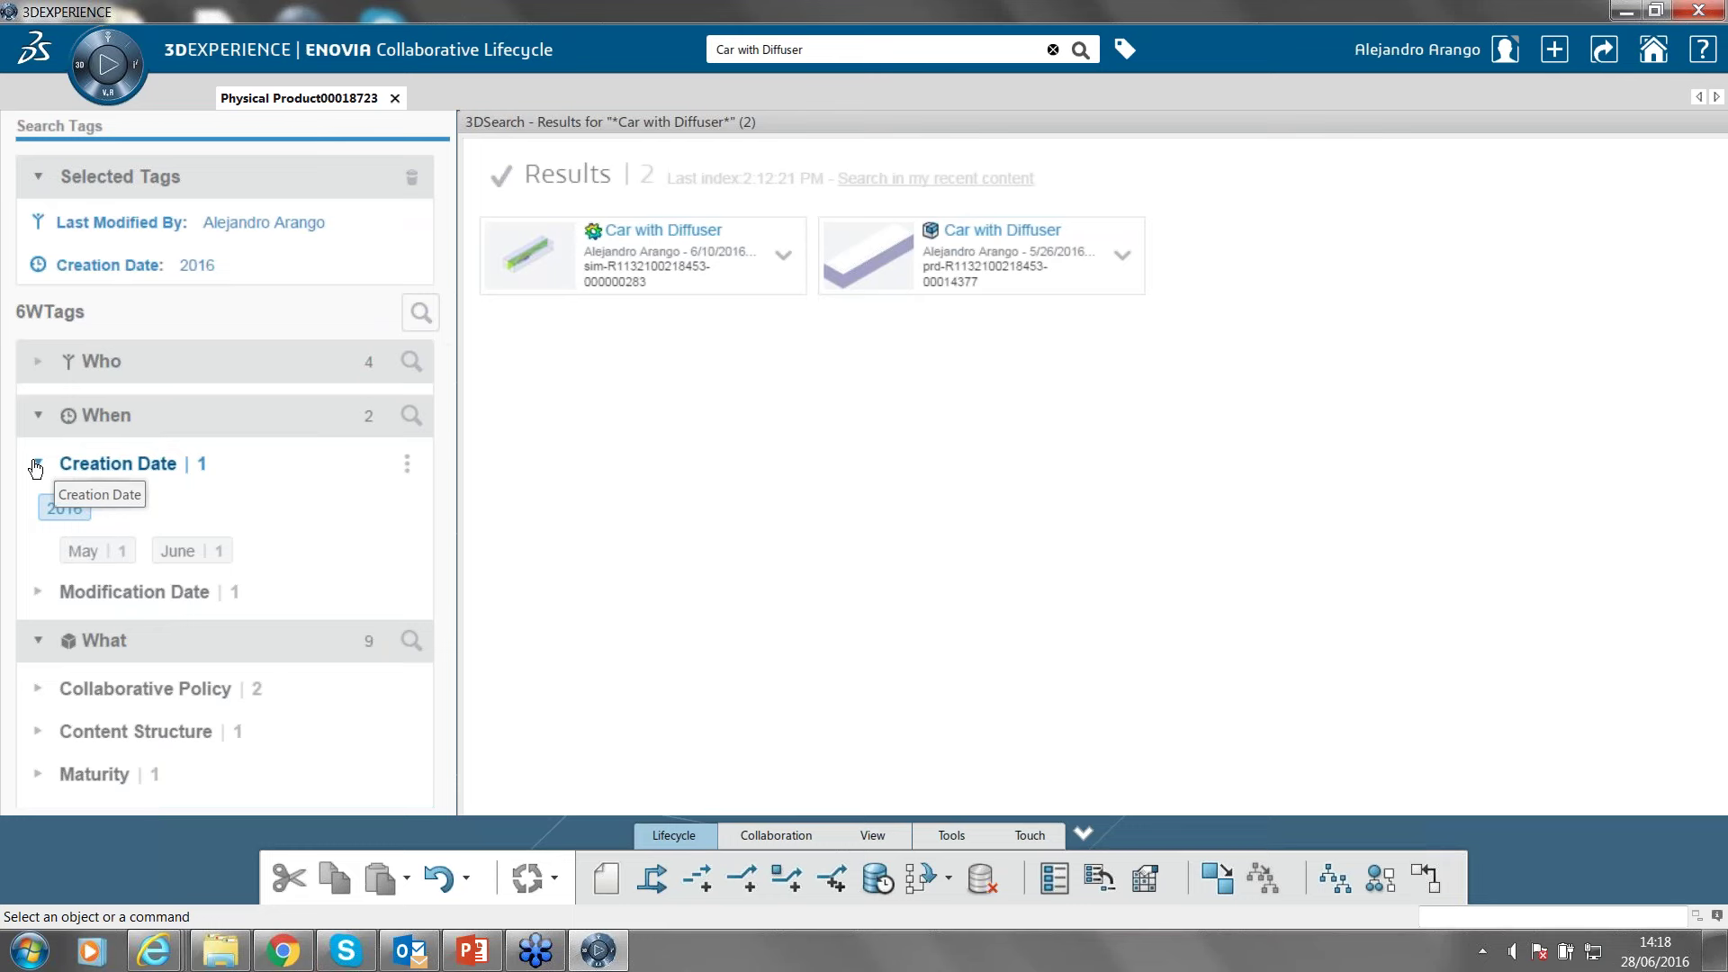
click(38, 464)
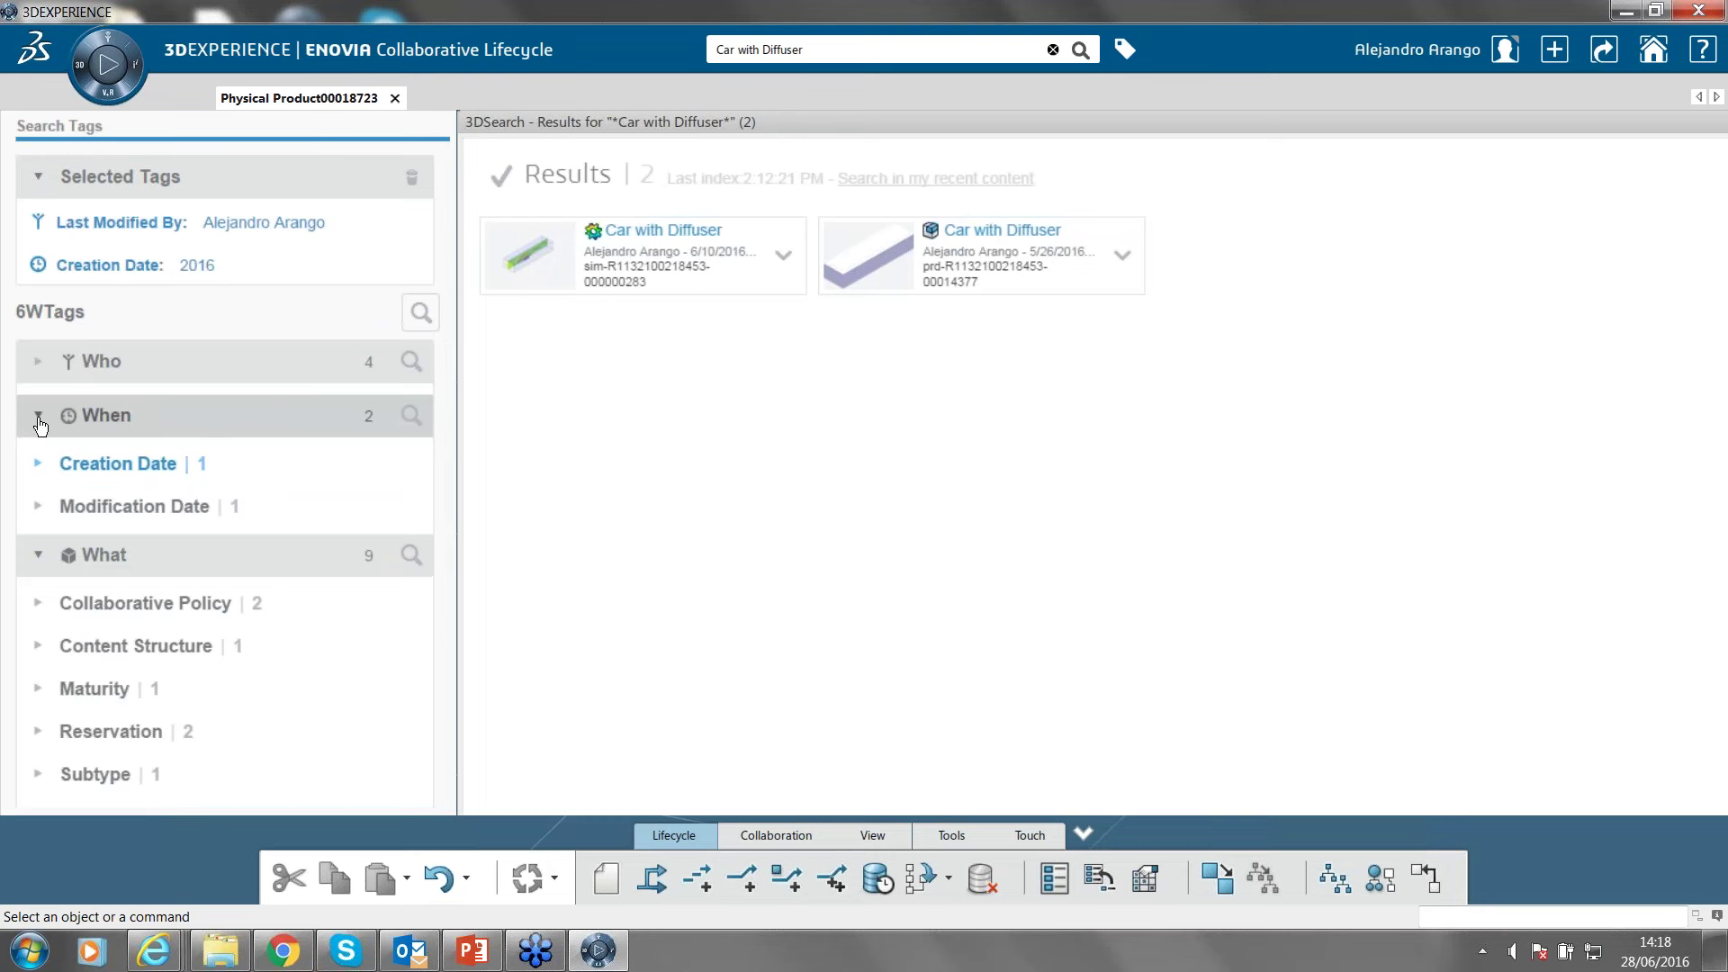
click(39, 416)
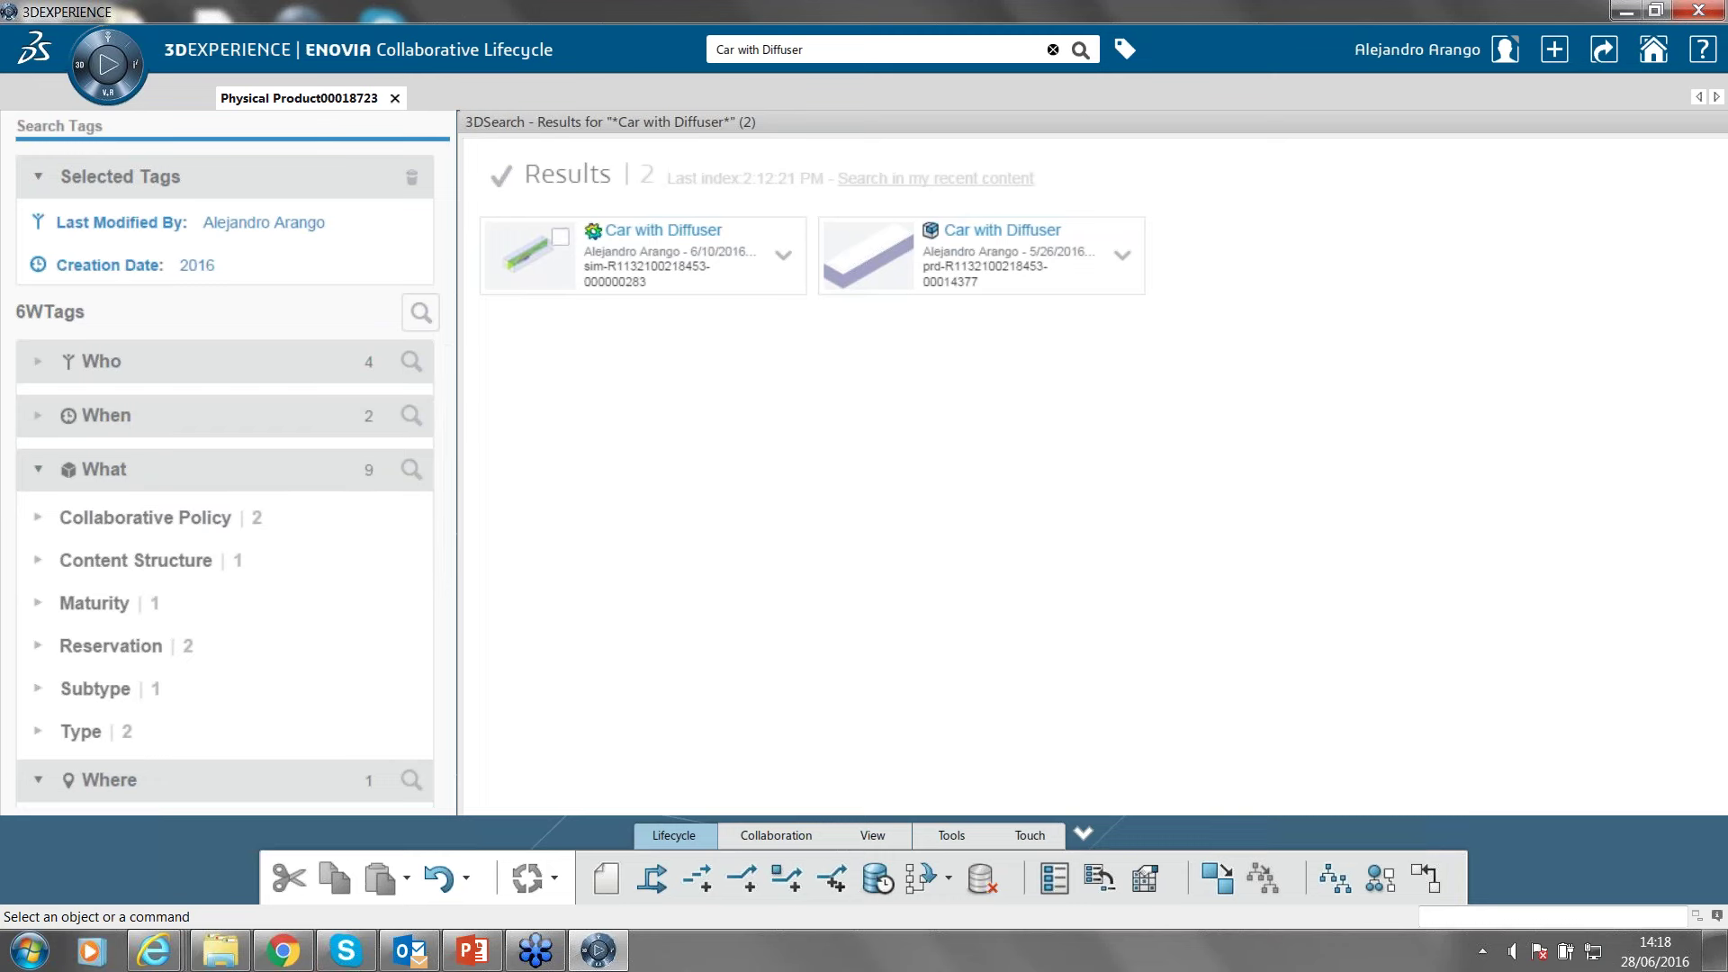
Explore the Car with Diffuser simulation from the results, expand its root node, and compare it with the physical product's view.
click(784, 259)
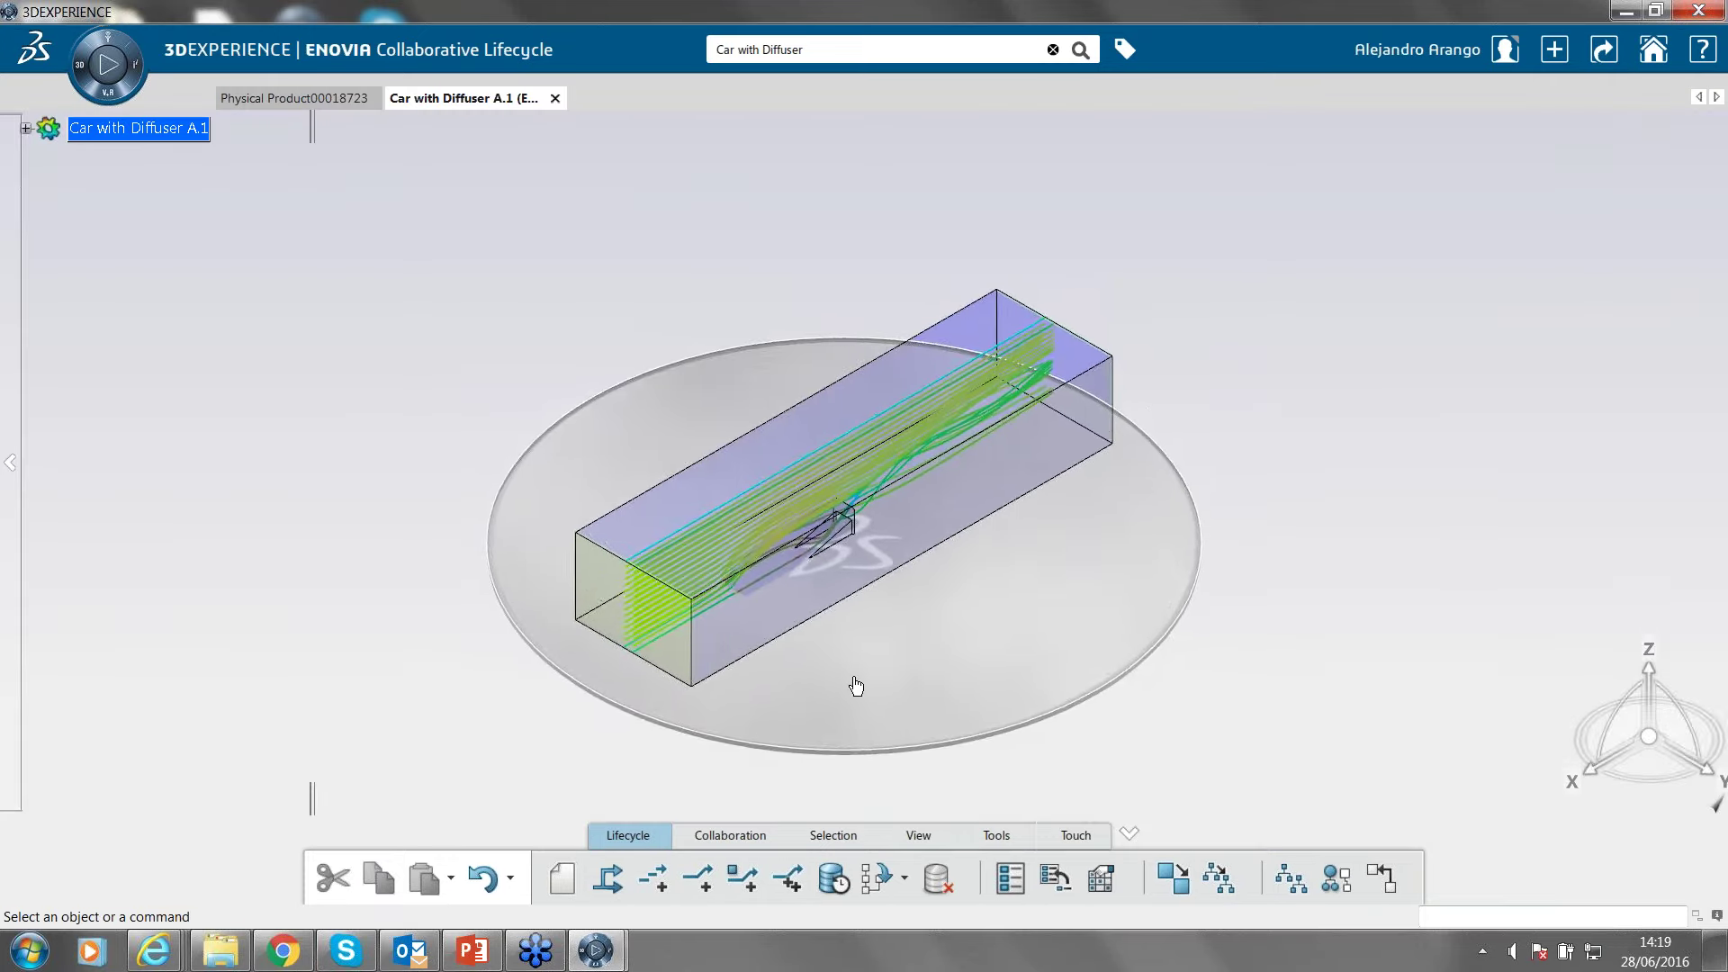
middle_drag(856, 687, 872, 576)
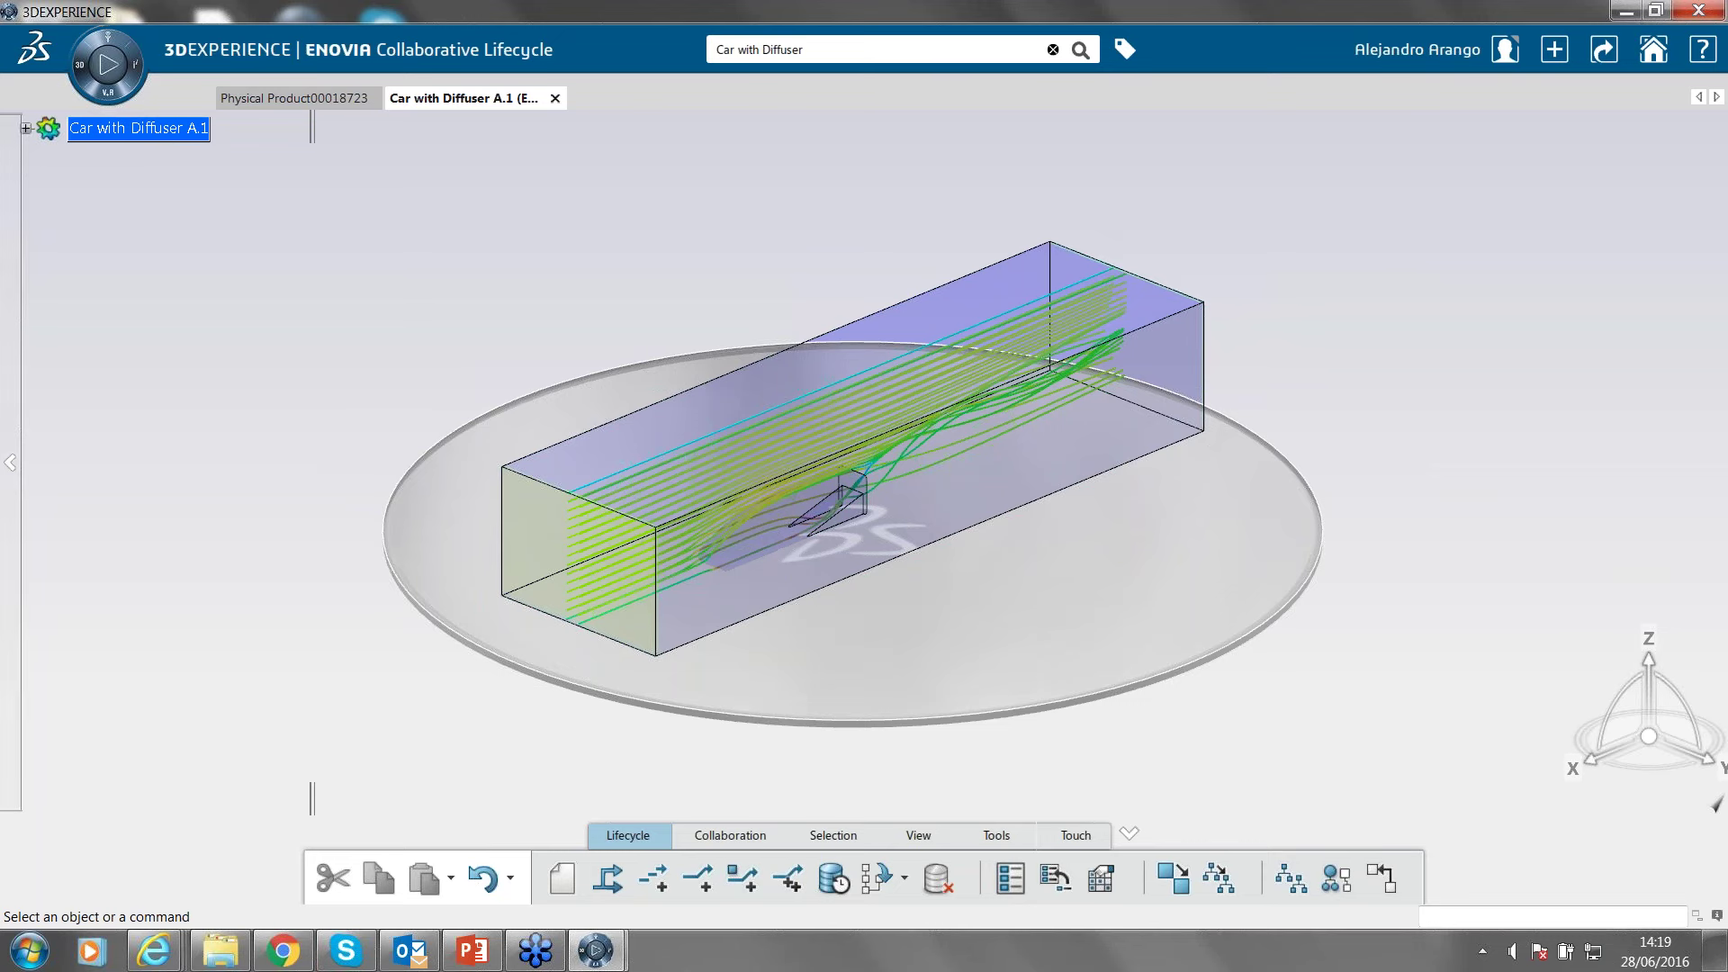
click(25, 128)
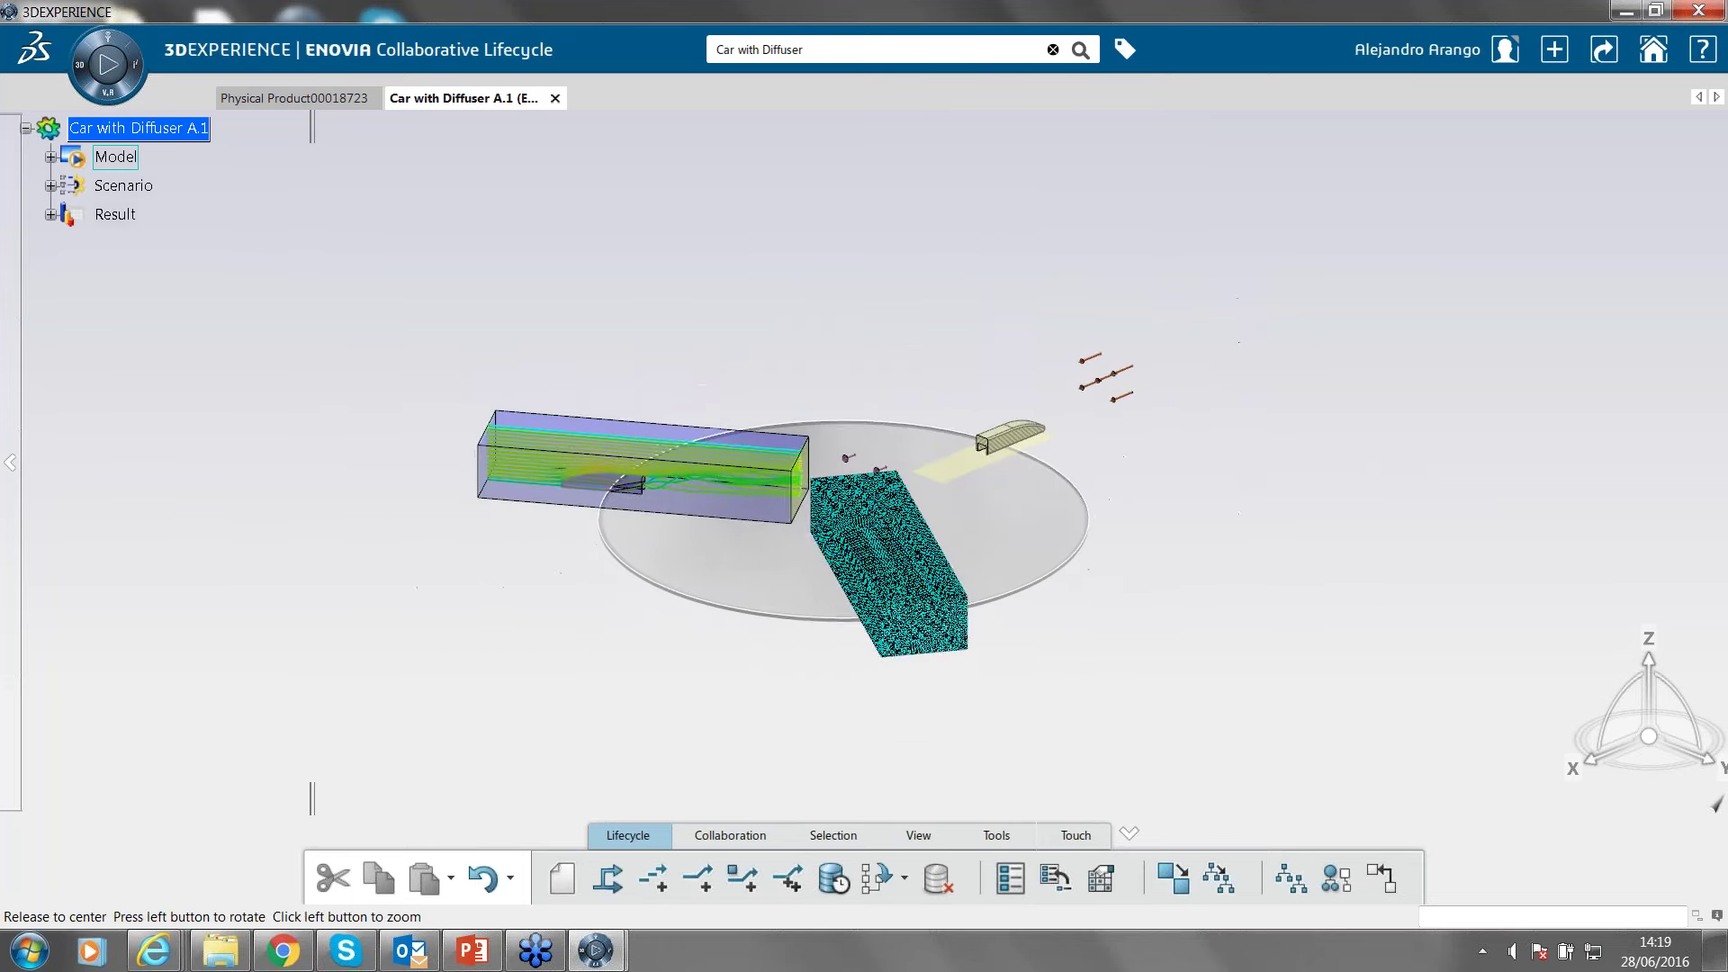
middle_drag(810, 504, 1009, 504)
middle_drag(900, 504, 890, 567)
middle_drag(617, 386, 768, 576)
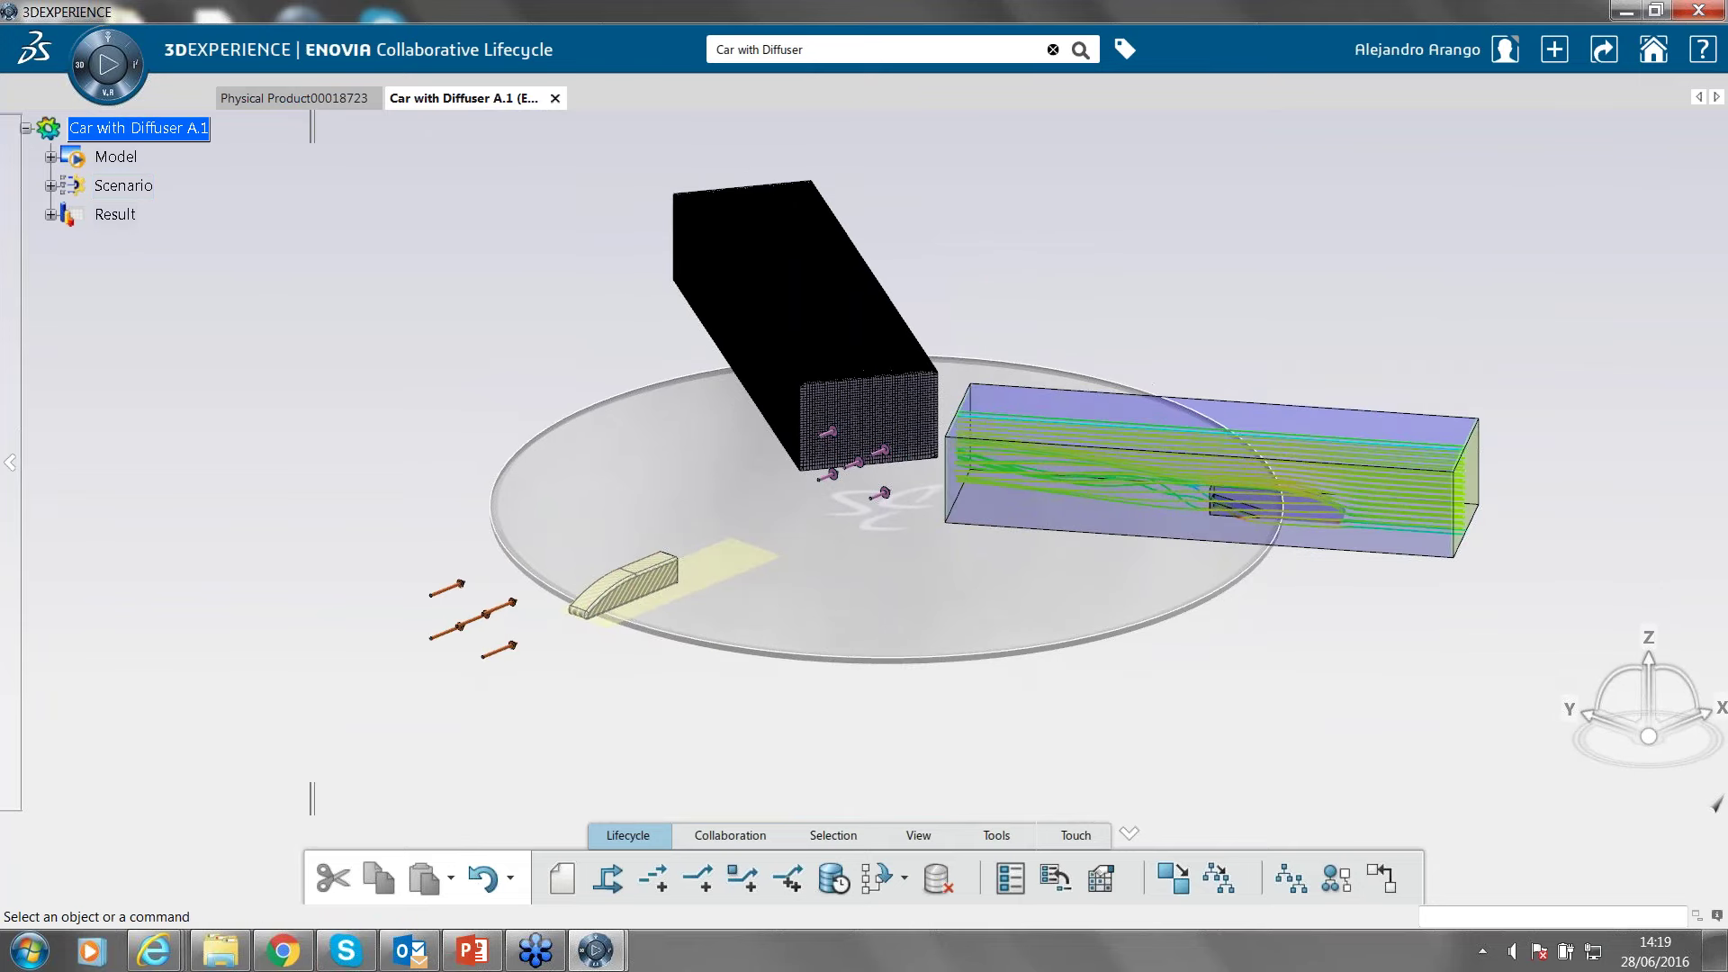
click(262, 95)
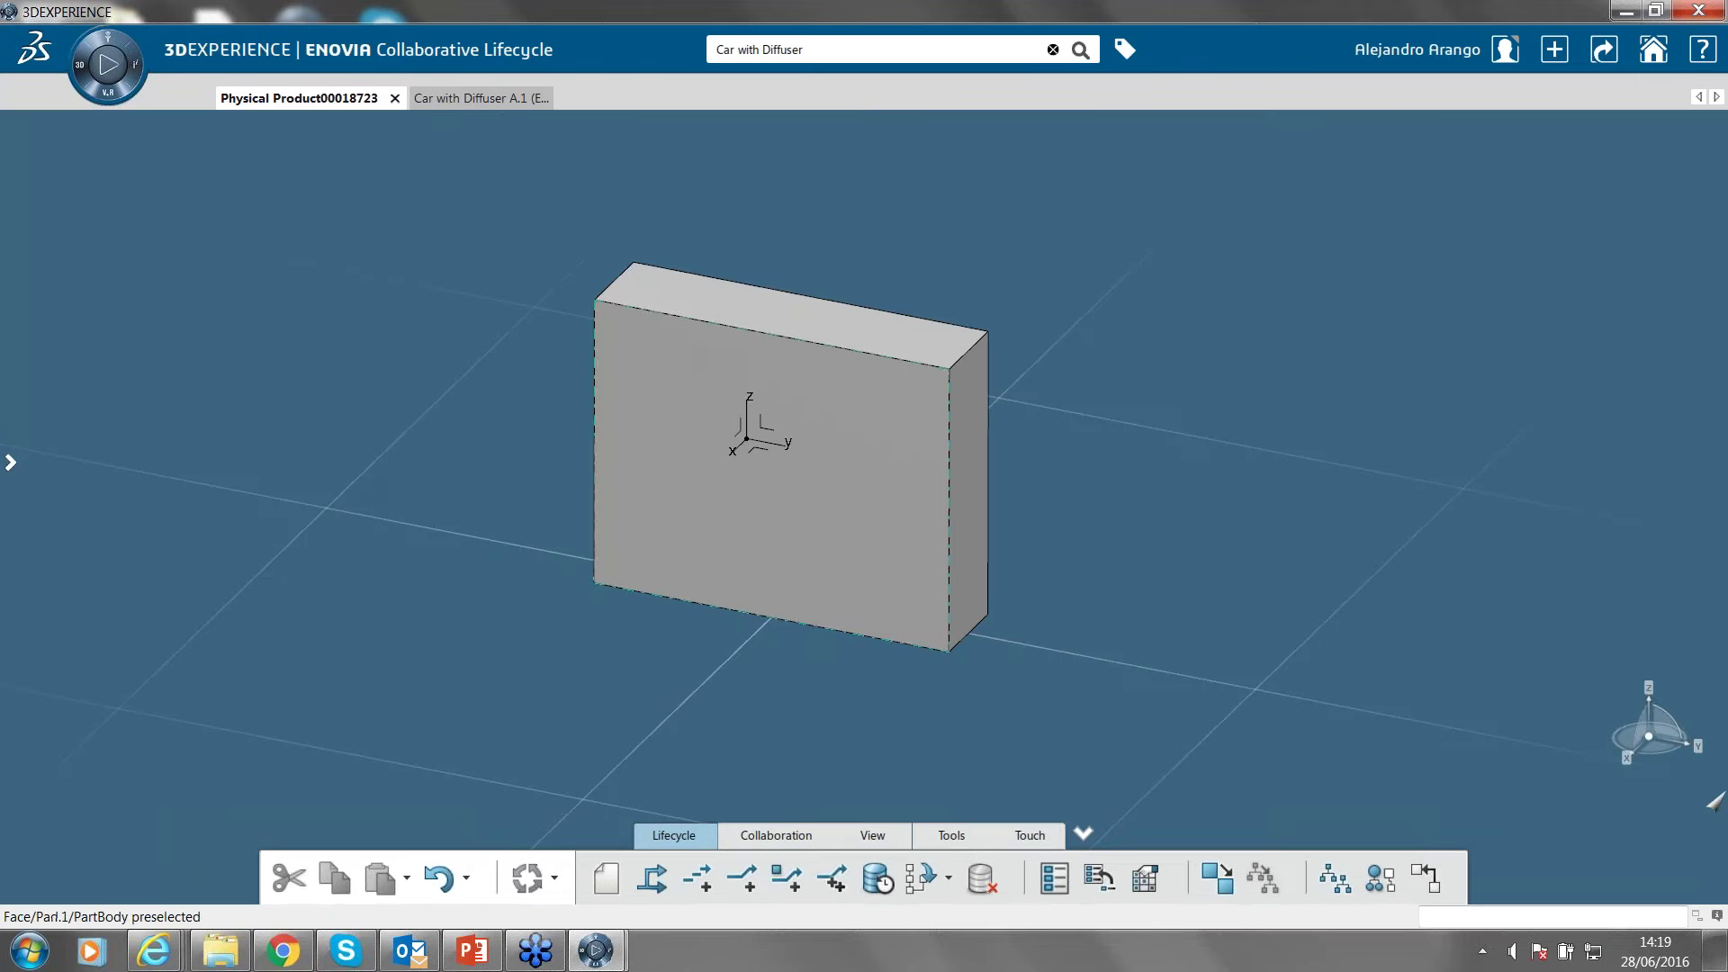
click(464, 97)
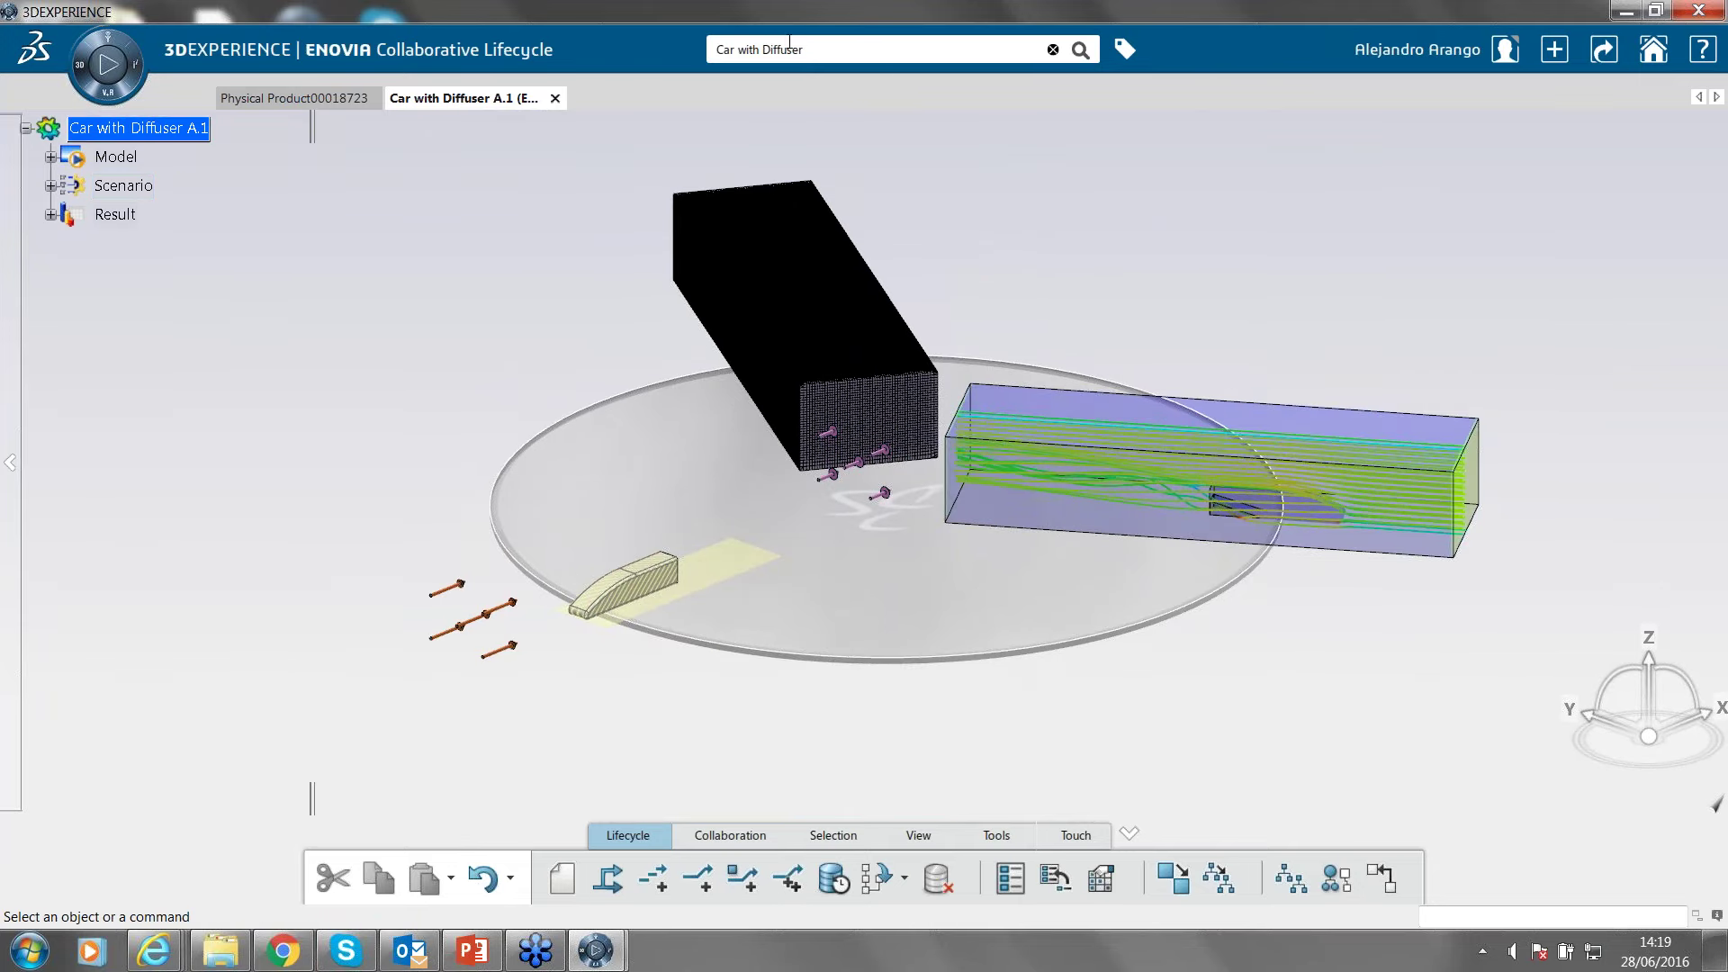
Open the Car with Diffuser A.1 simulation from the tree for editing and close the 3DSwym Communities window.
right_click(151, 131)
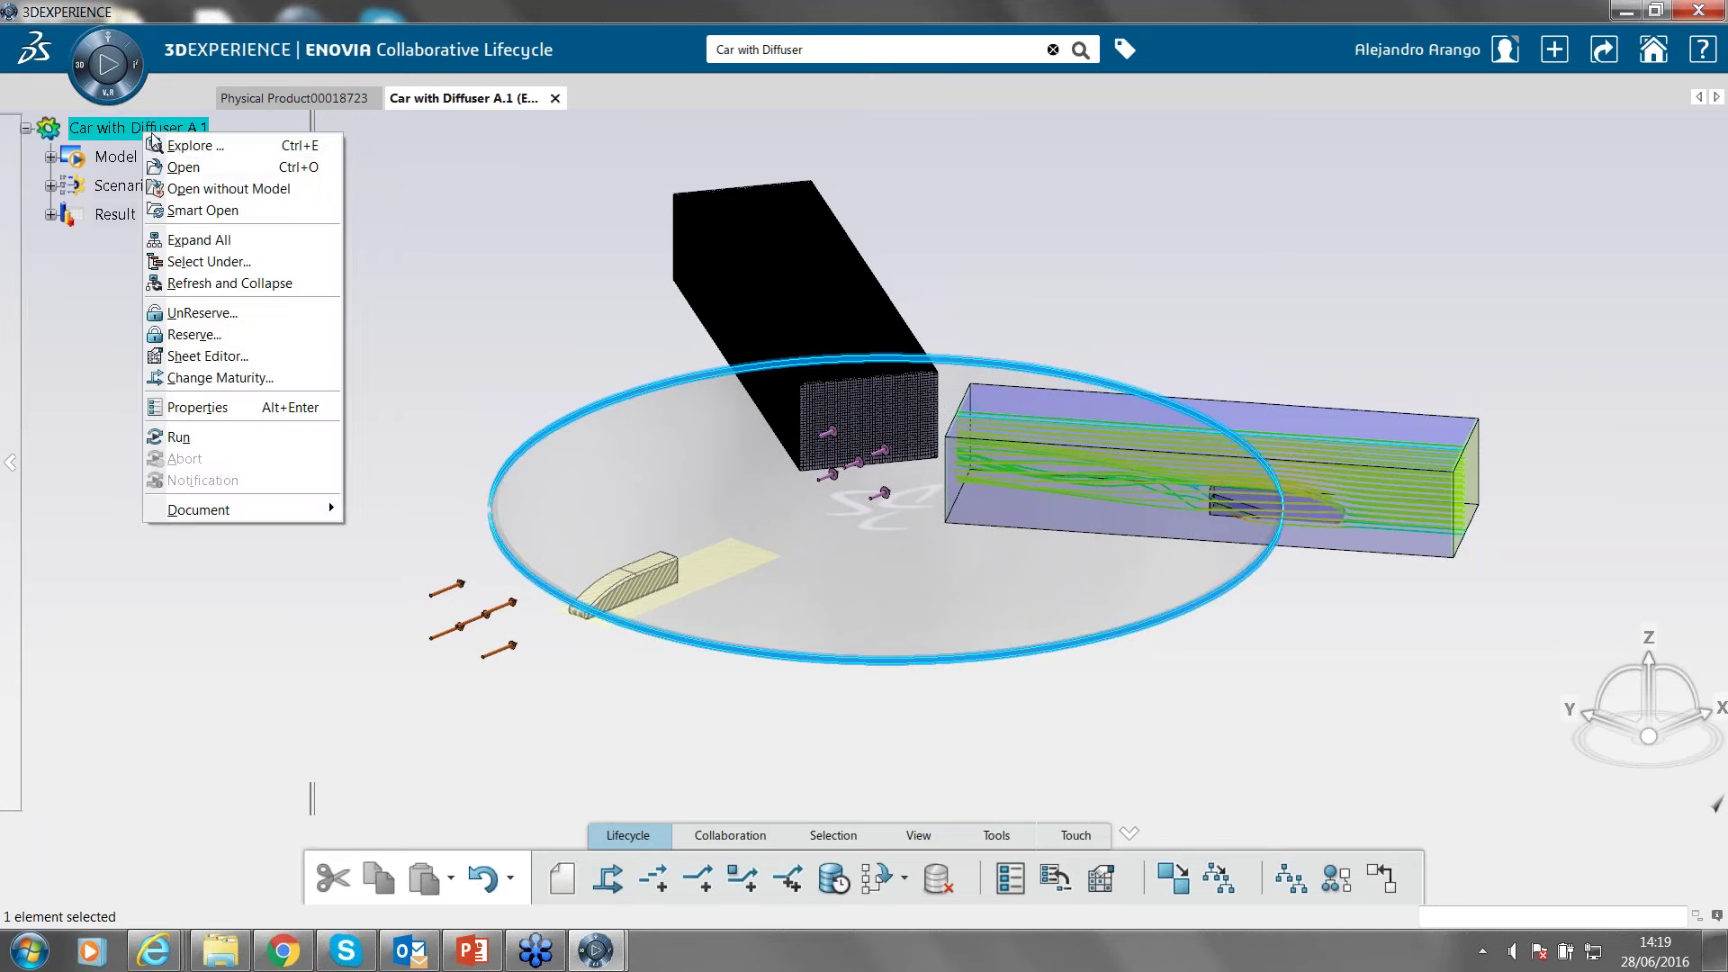
click(215, 168)
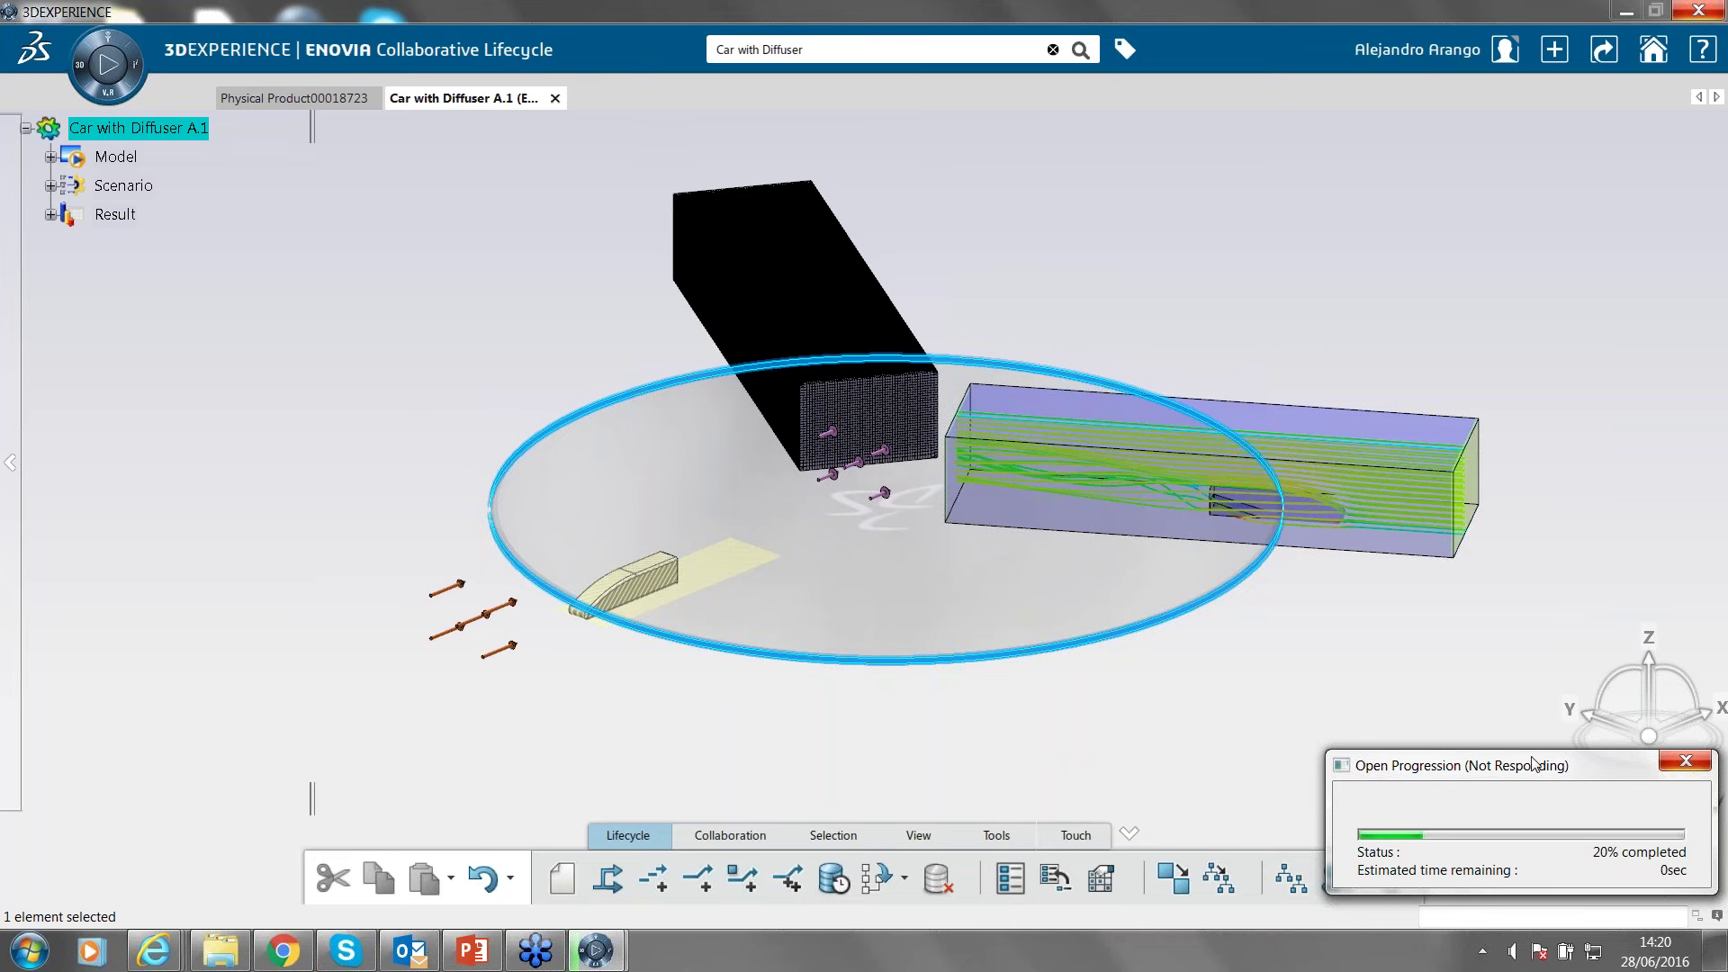
drag(1541, 768, 1555, 798)
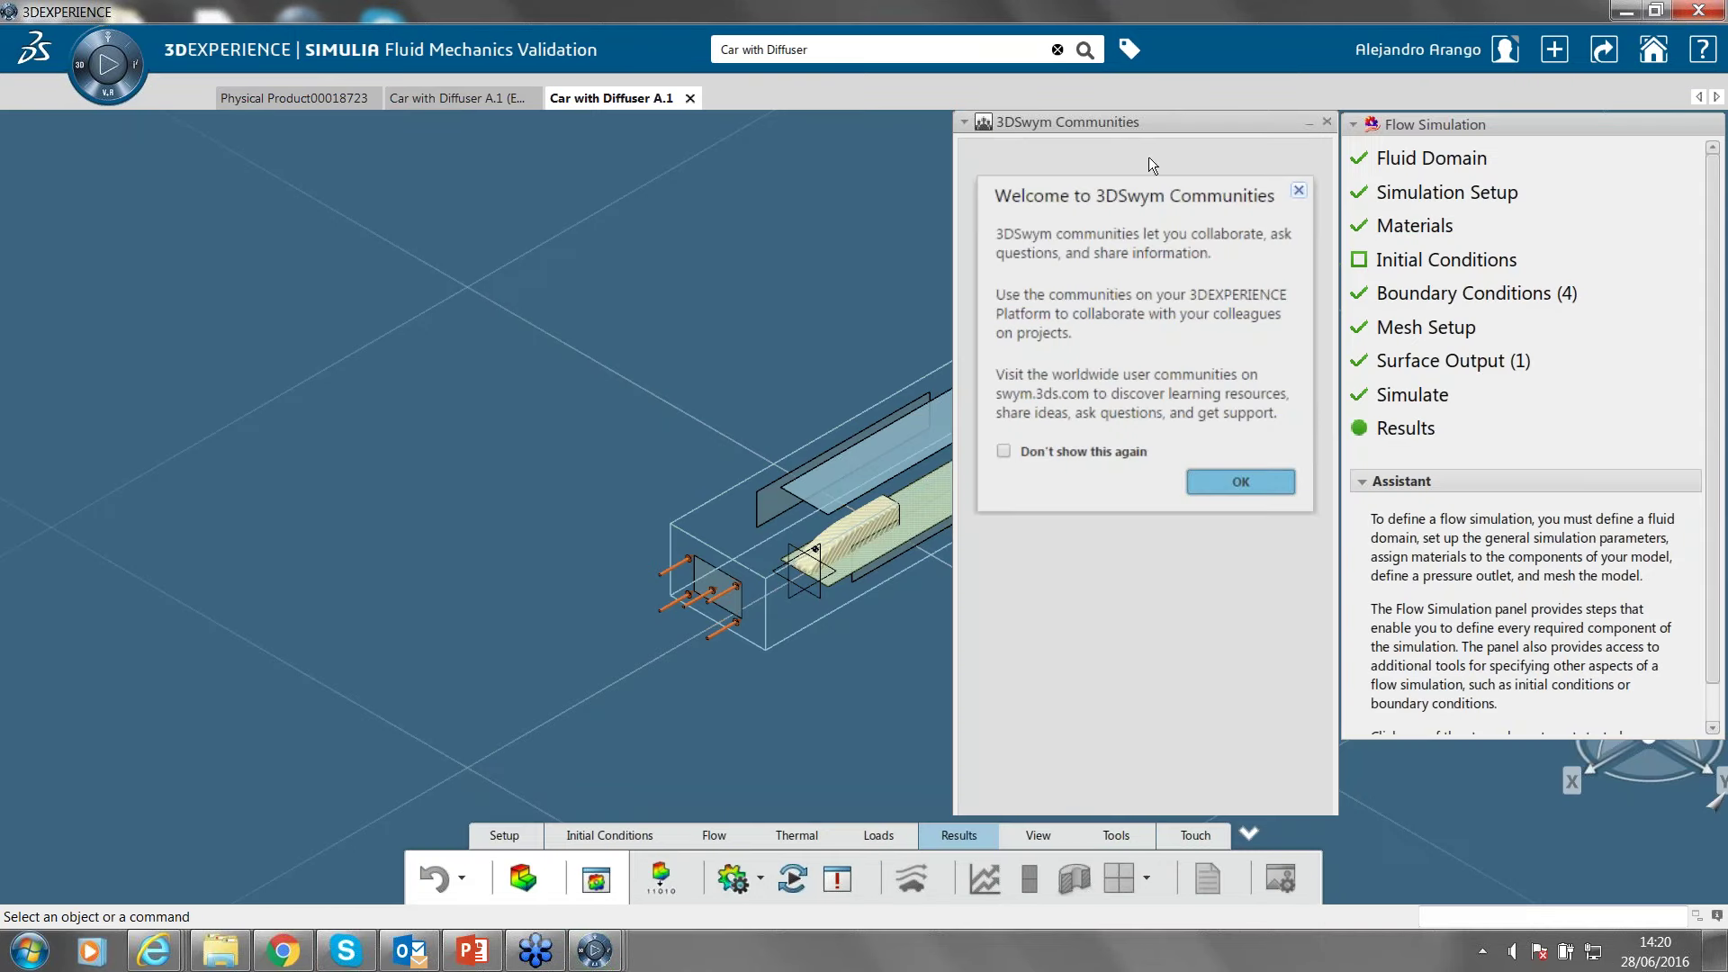
click(1326, 122)
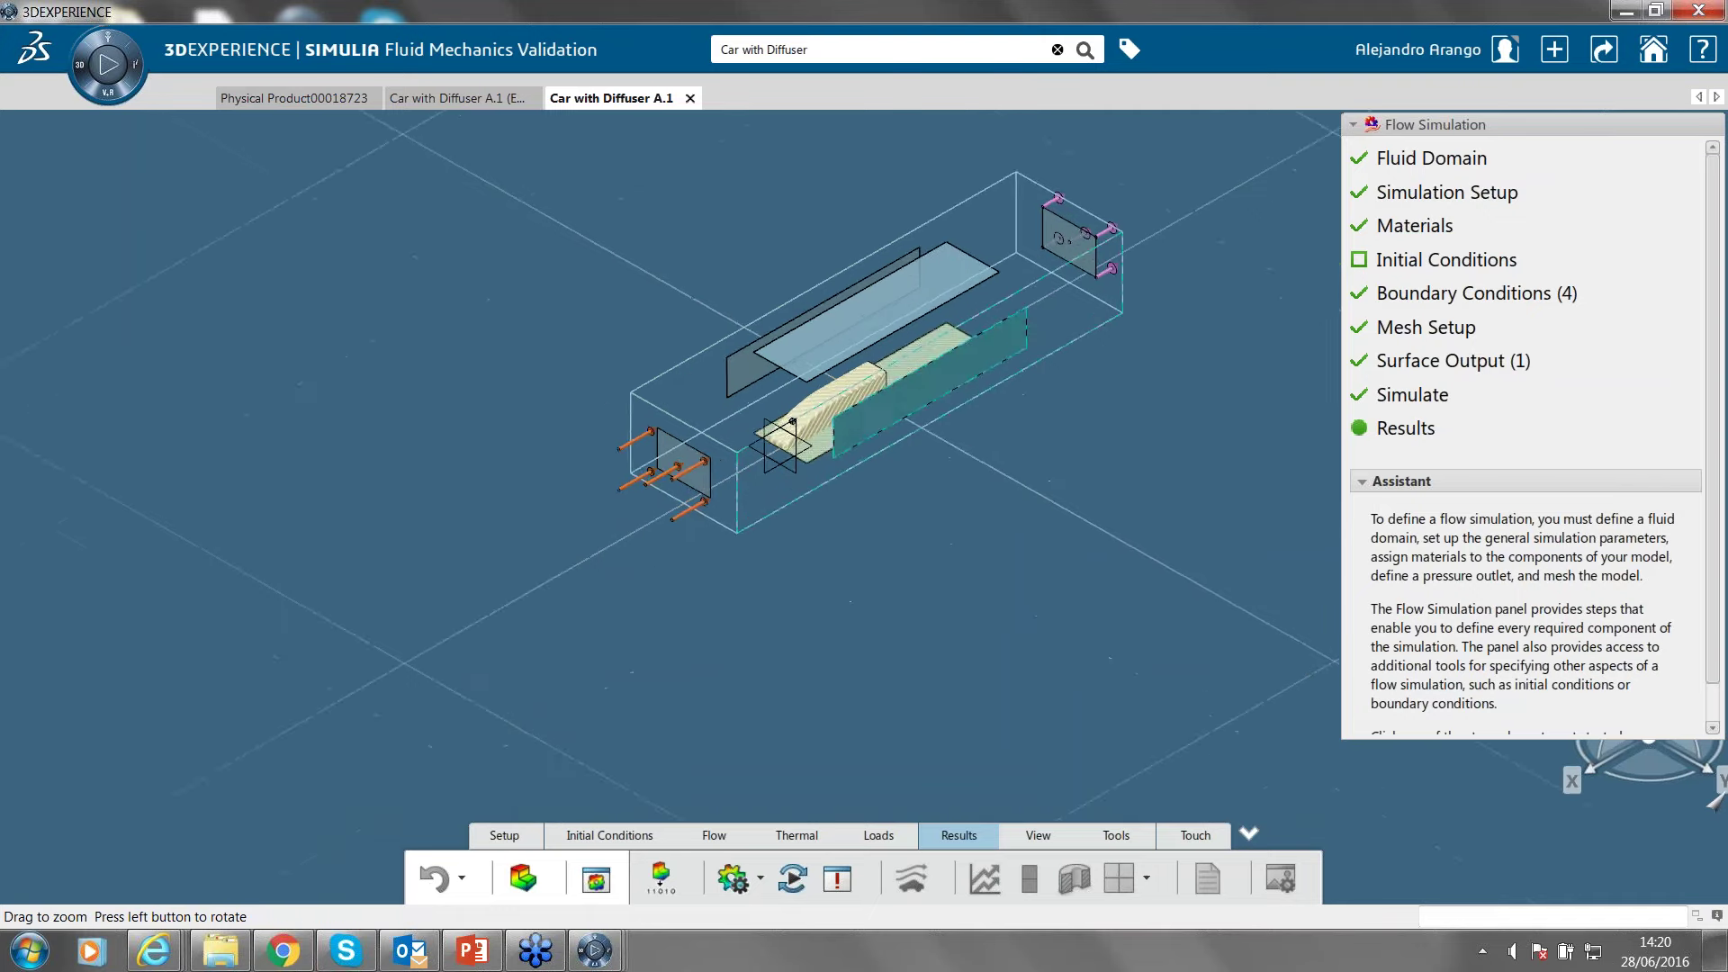
Inspect the car body and its fluid domain in the flow simulation, and save the session locally.
middle_drag(900, 540, 545, 562)
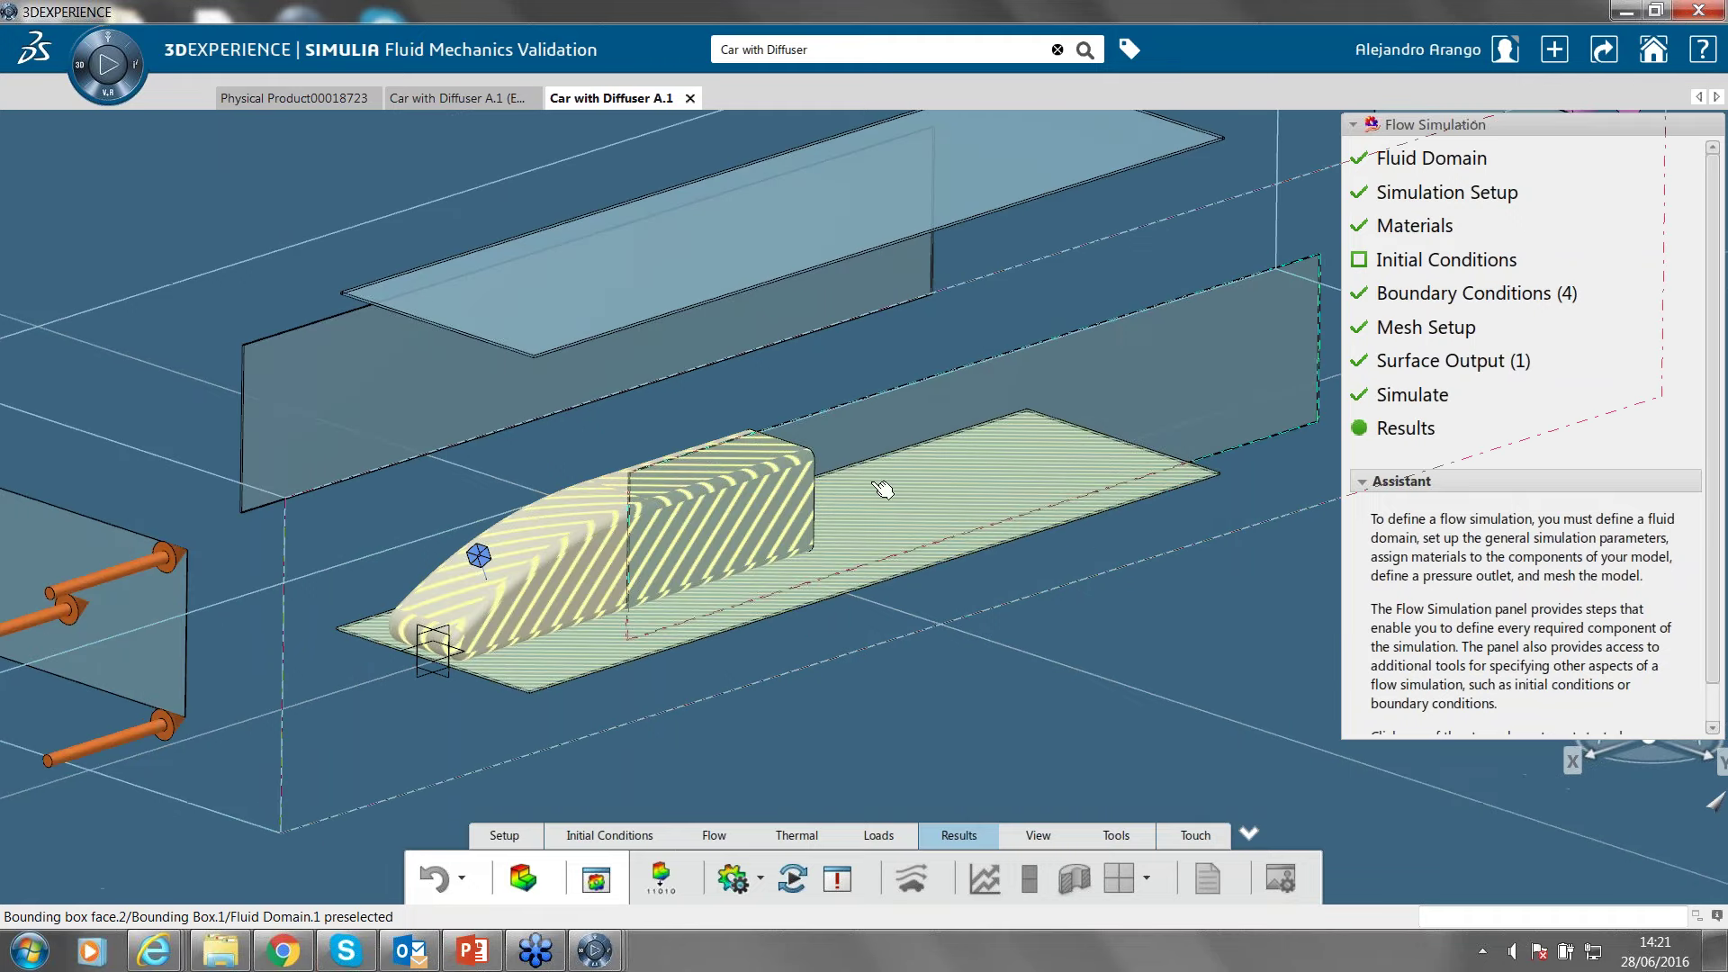
middle_drag(584, 658, 154, 425)
middle_drag(576, 576, 785, 630)
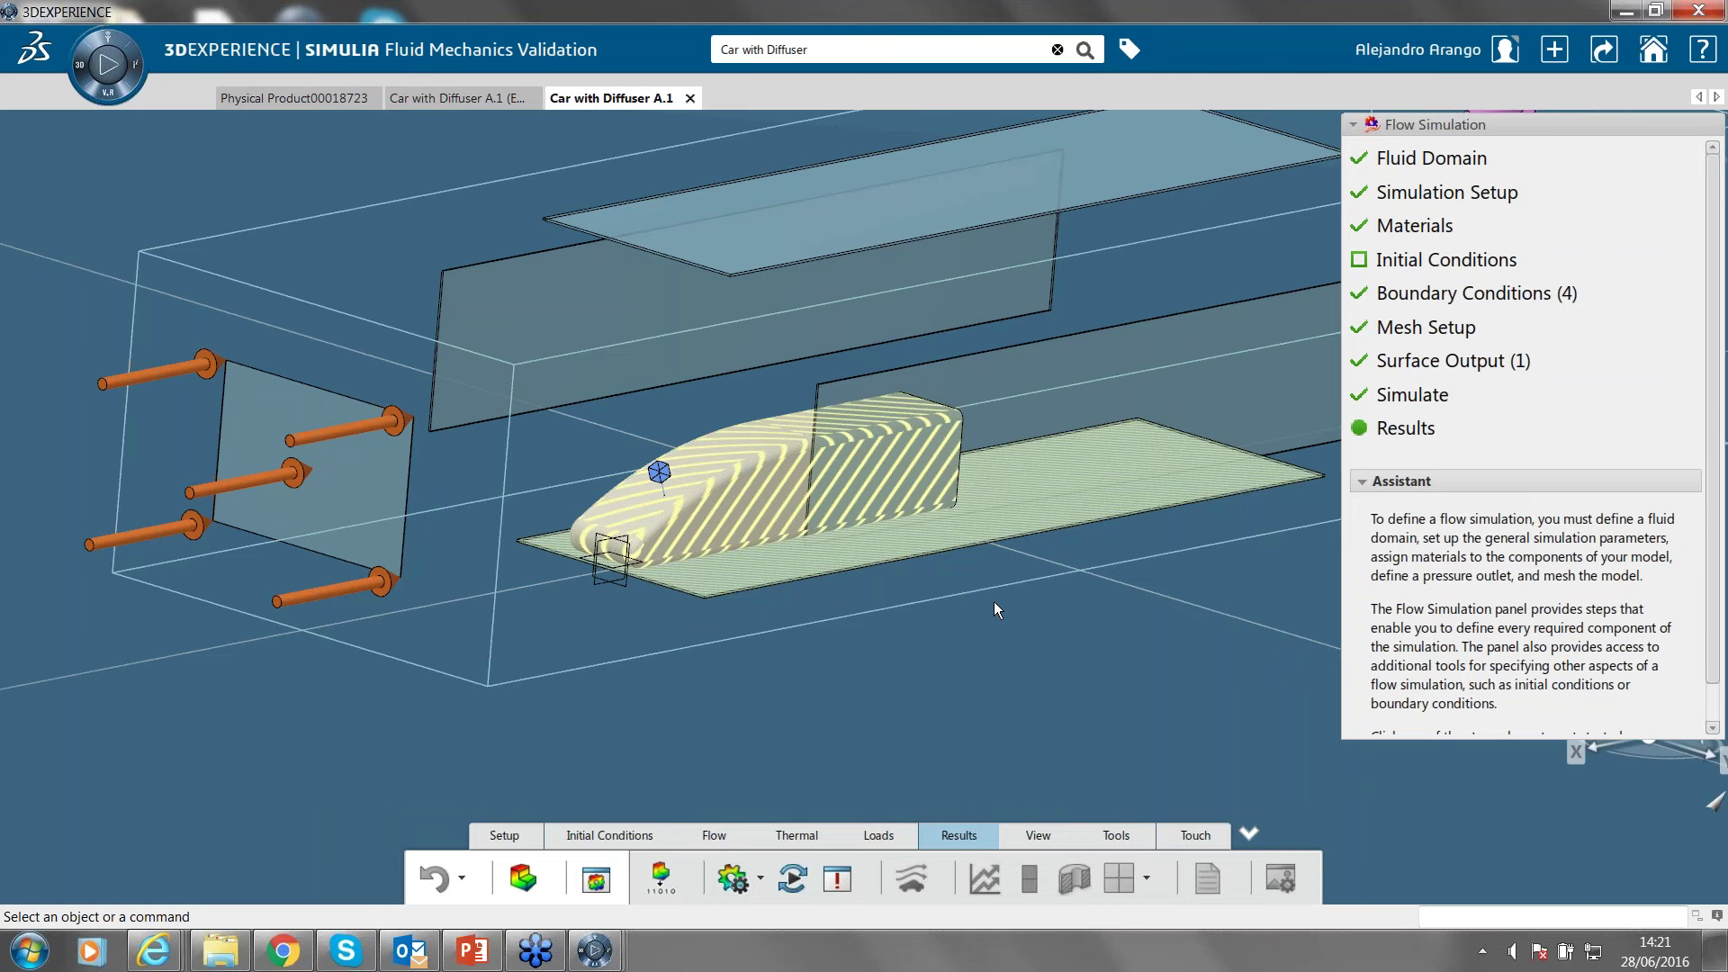
key(ctrl+s)
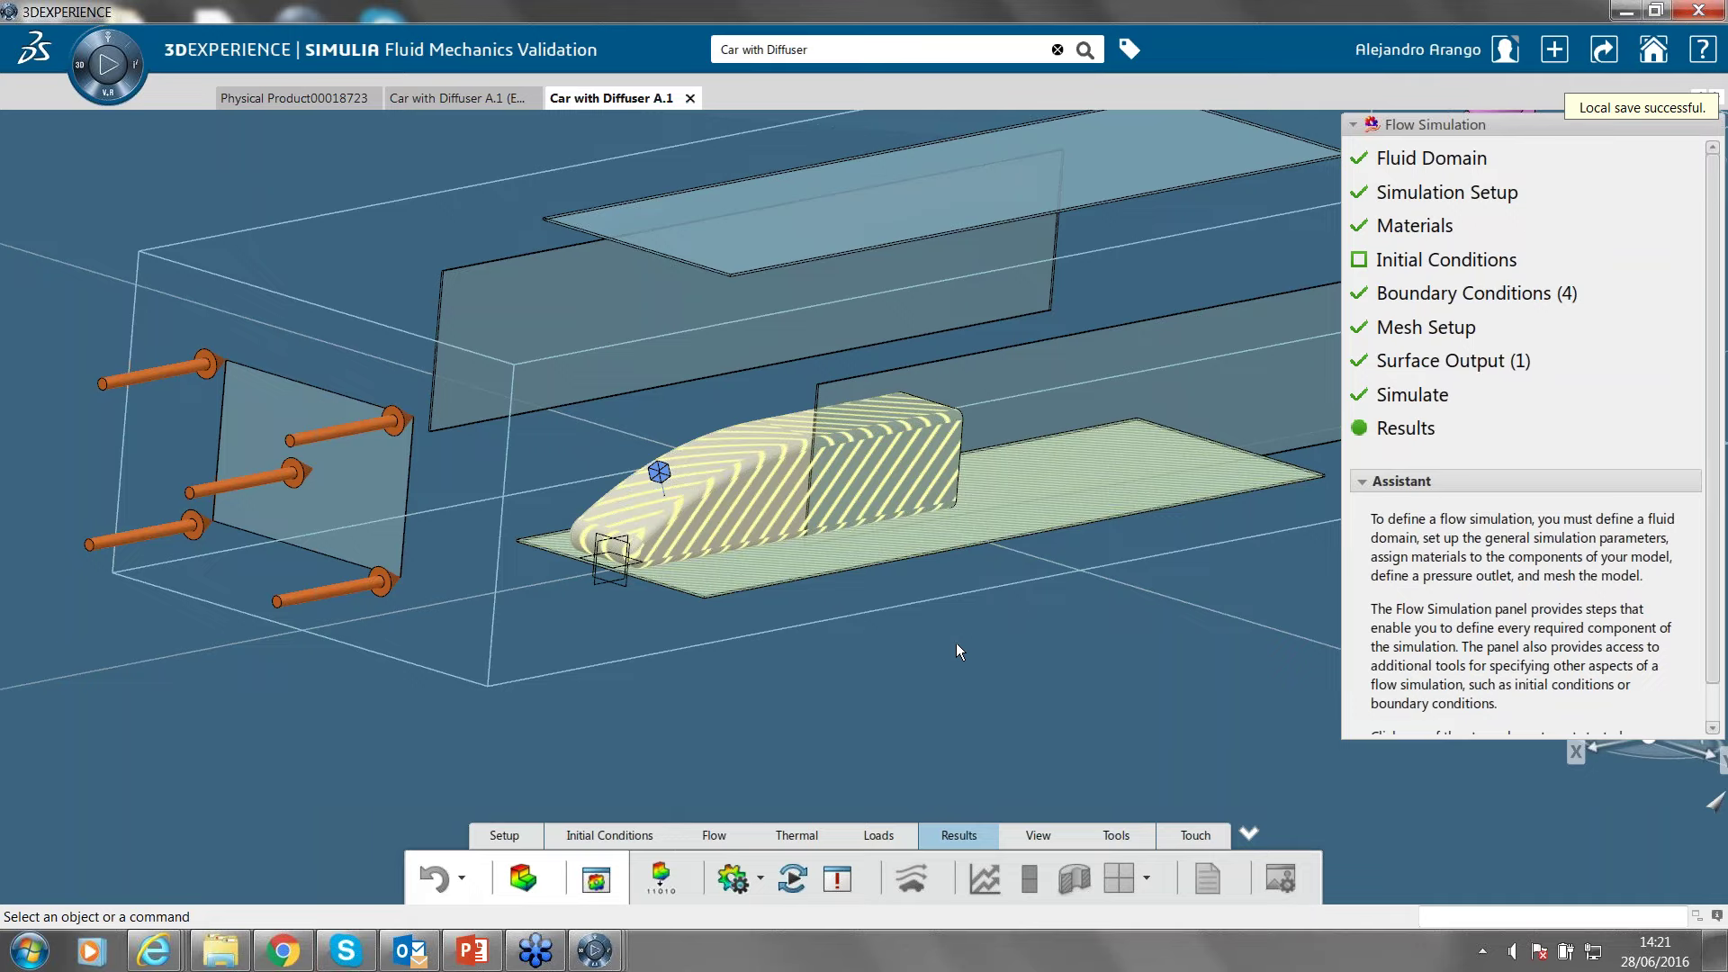
middle_drag(955, 639, 716, 567)
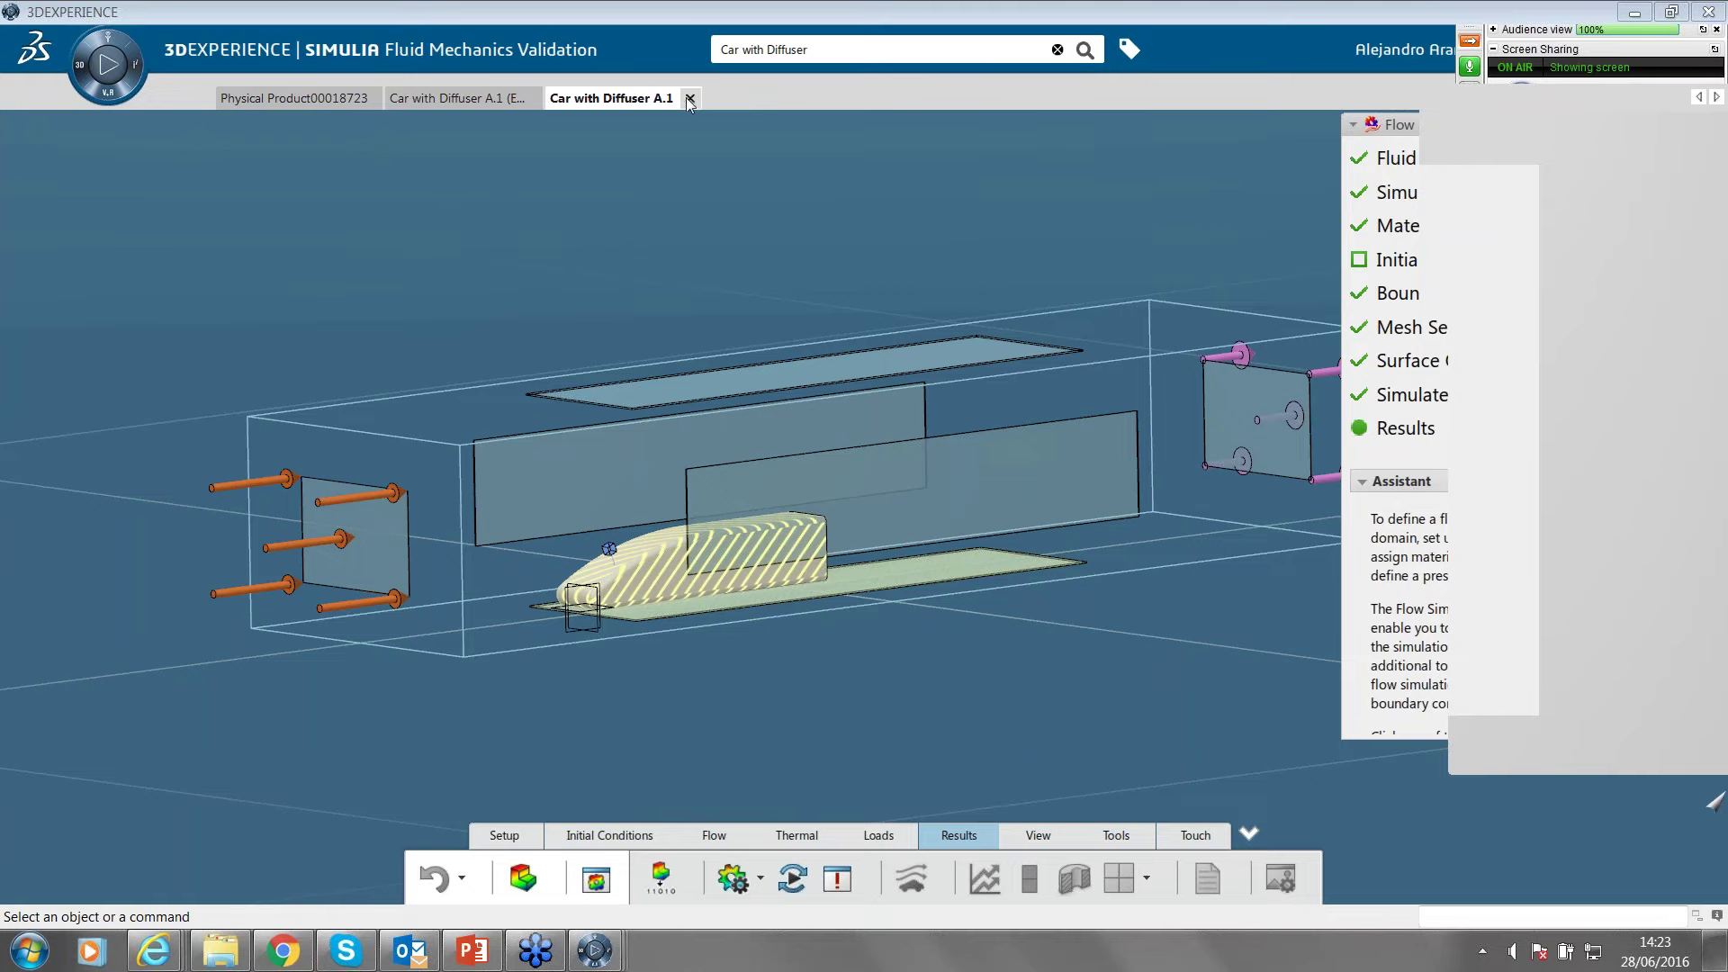
Return to the physical product containing the block and display the Collaboration commands.
click(315, 99)
middle_drag(821, 630, 902, 625)
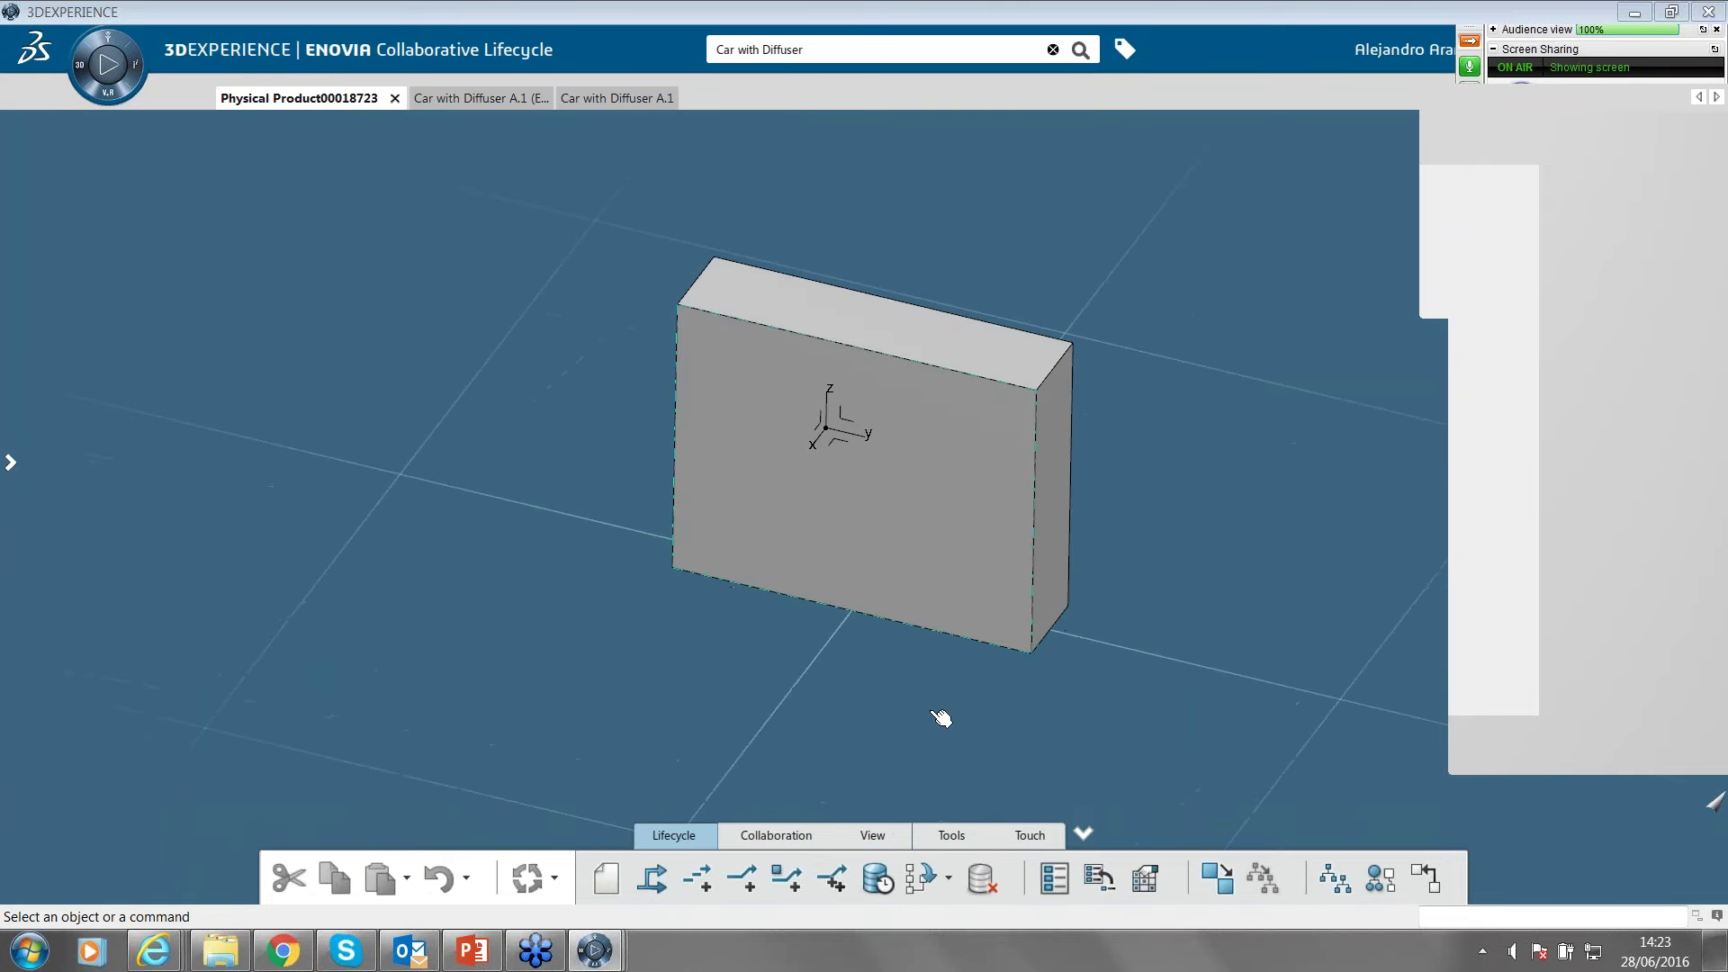
click(742, 835)
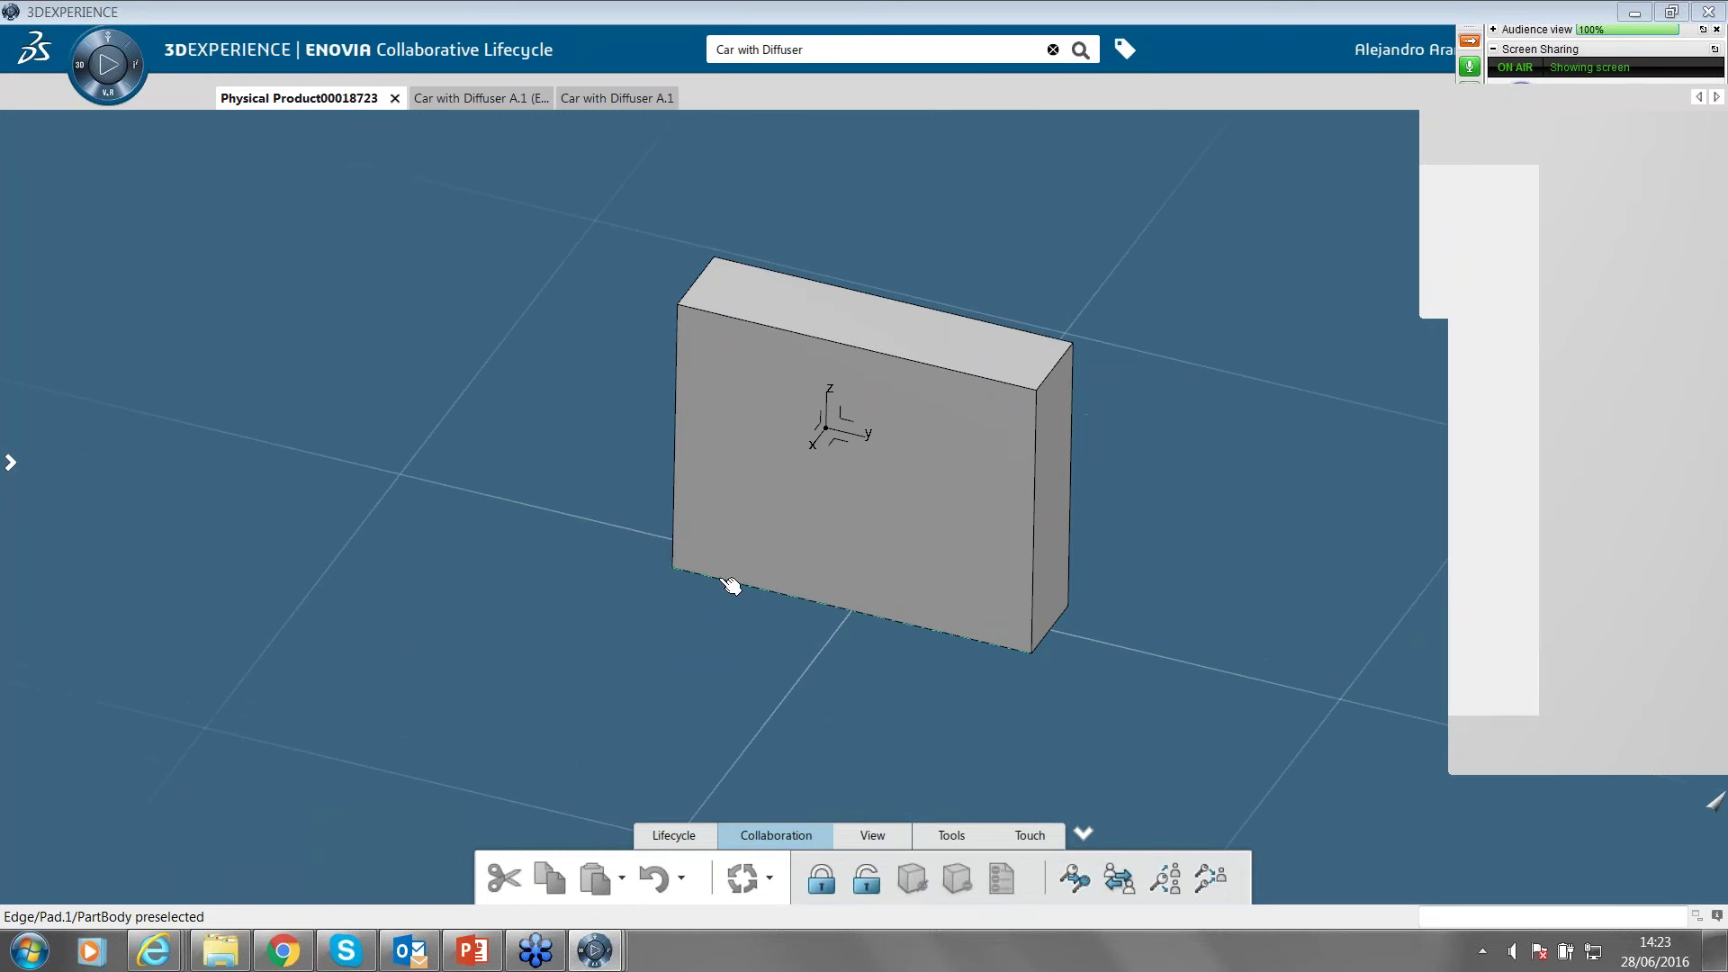
Browse the compass's list of 3D Modeling apps.
click(81, 65)
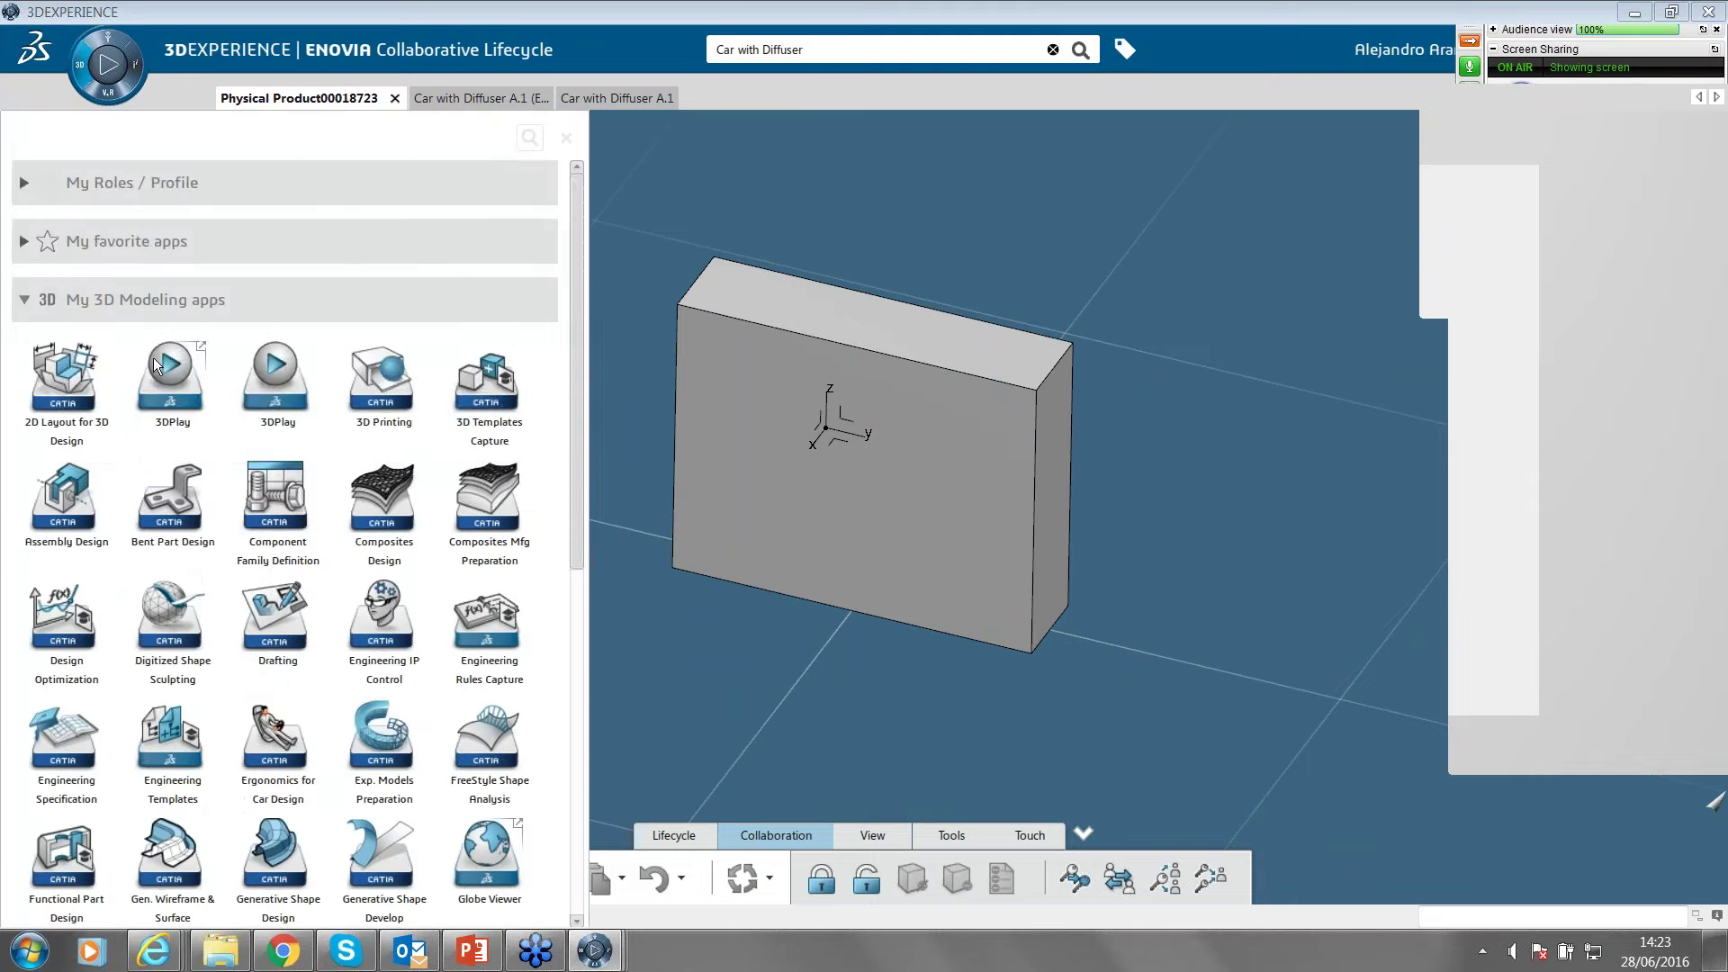
mouse_move(582, 396)
mouse_down()
mouse_move(574, 551)
mouse_move(585, 365)
mouse_up()
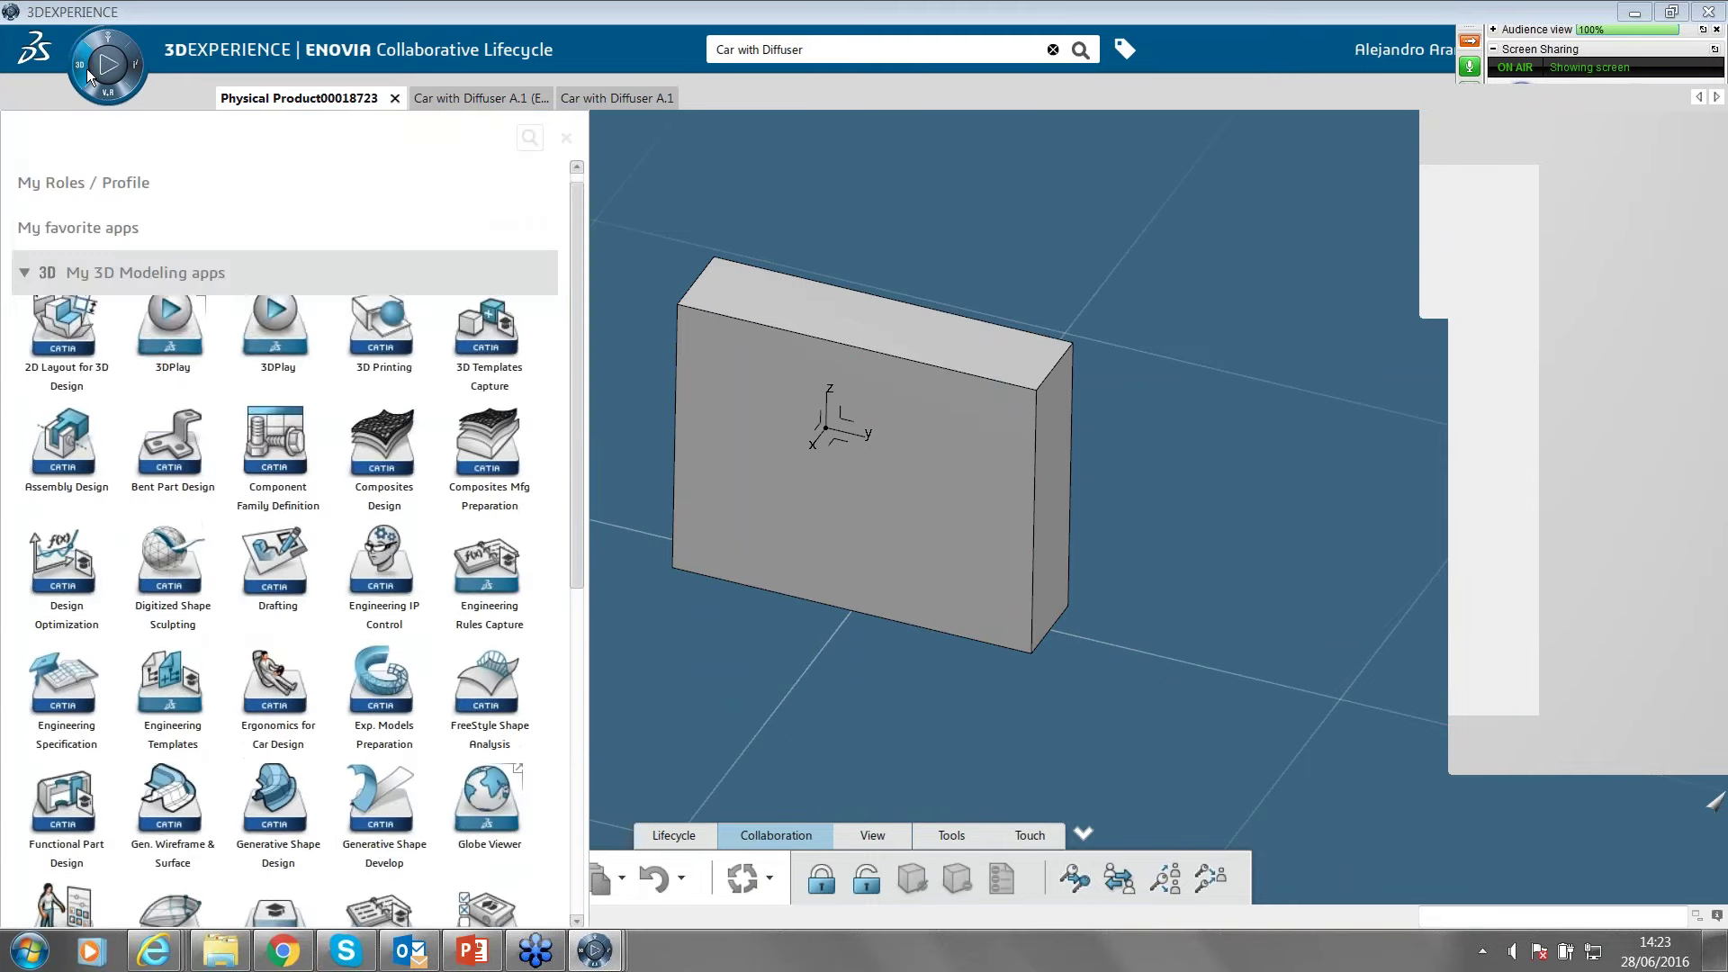
click(83, 66)
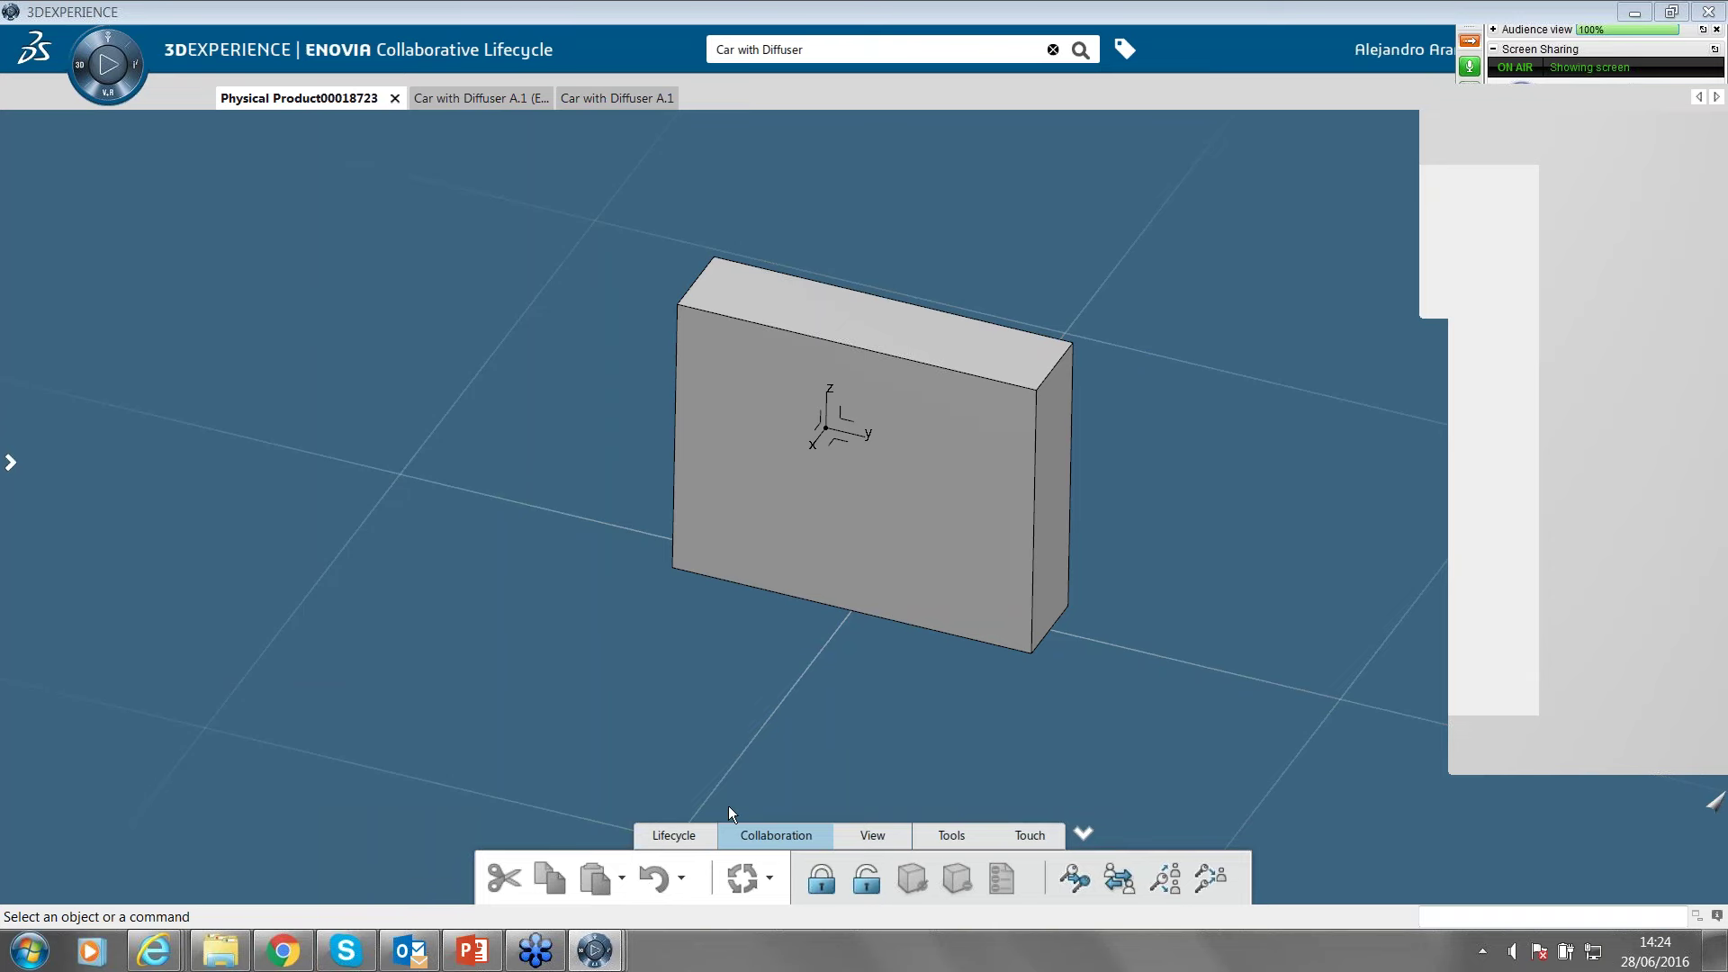
click(82, 68)
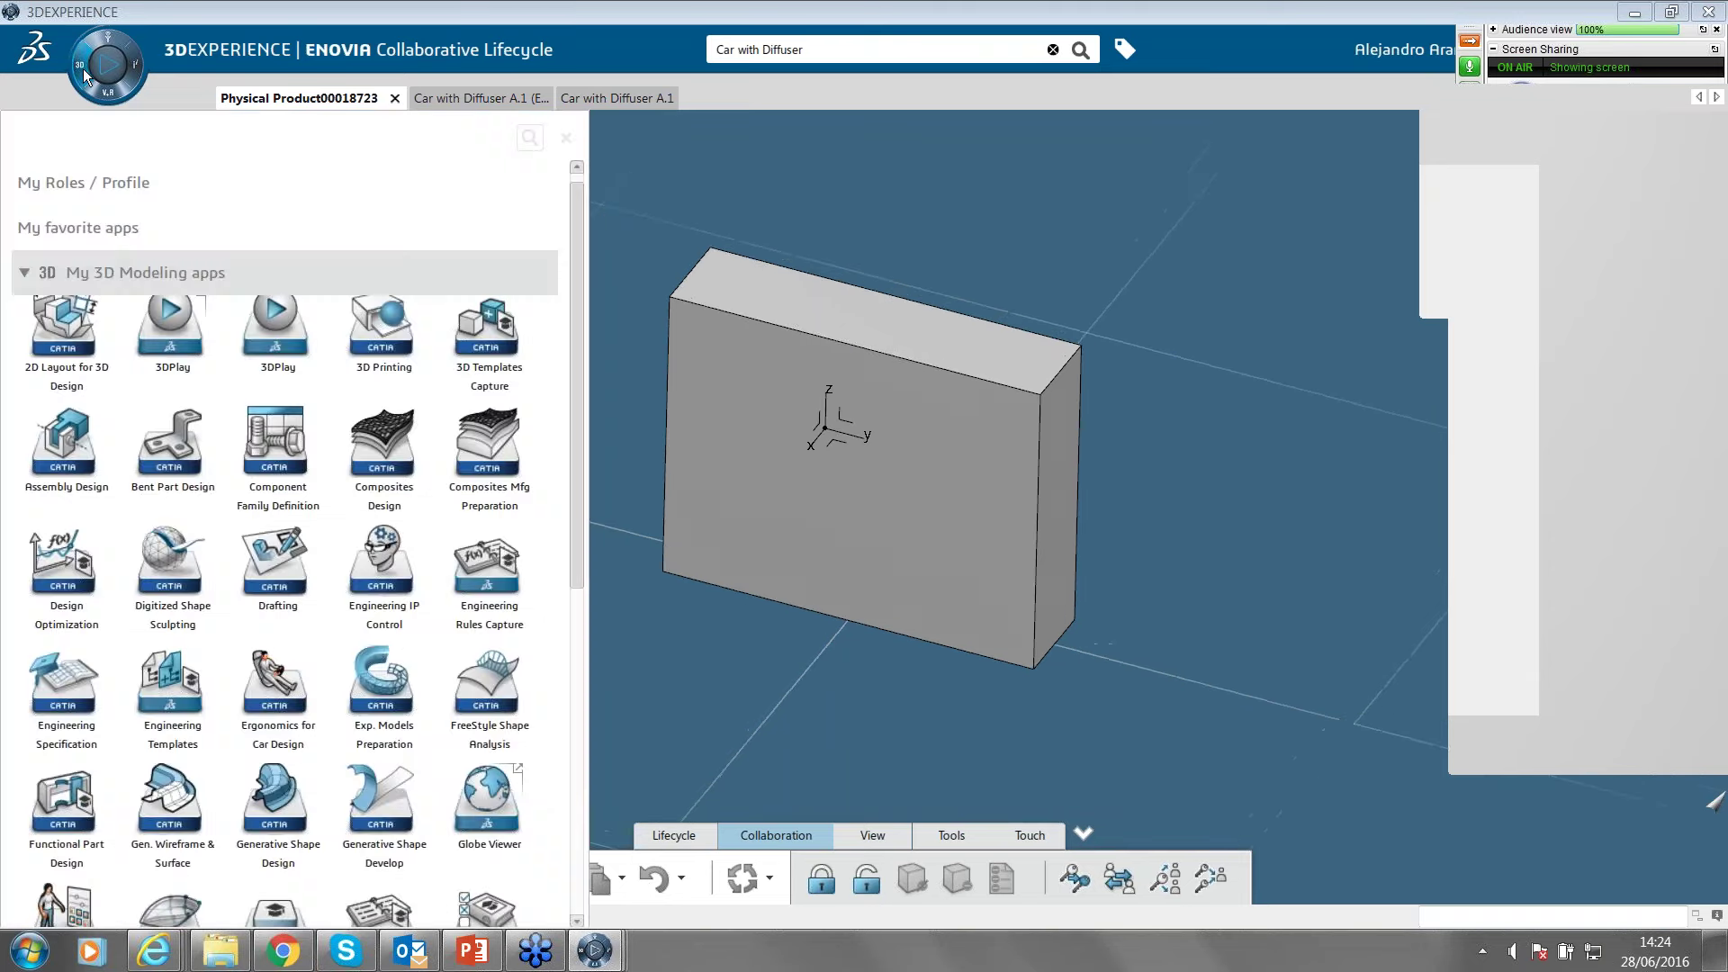
Find the Generative Shape Design app among the 3D Modeling apps, open it for the block, and display its Surface and Volume commands.
scroll(580, 483, down, 1)
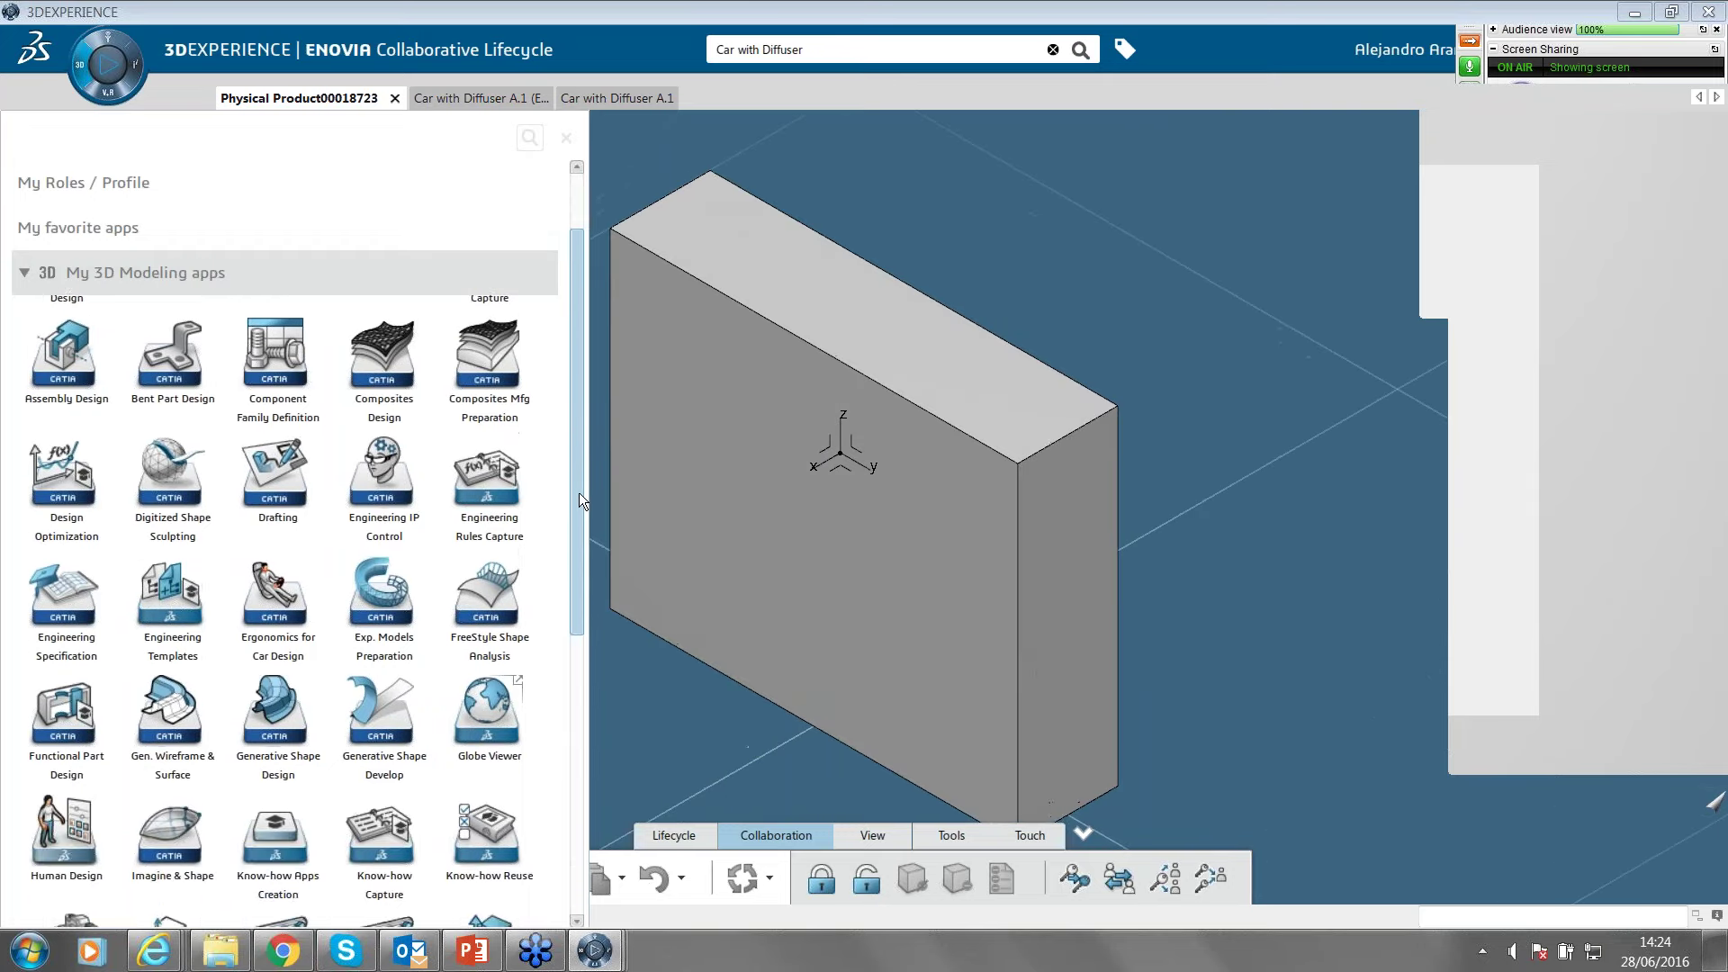
drag(577, 530, 575, 758)
click(110, 79)
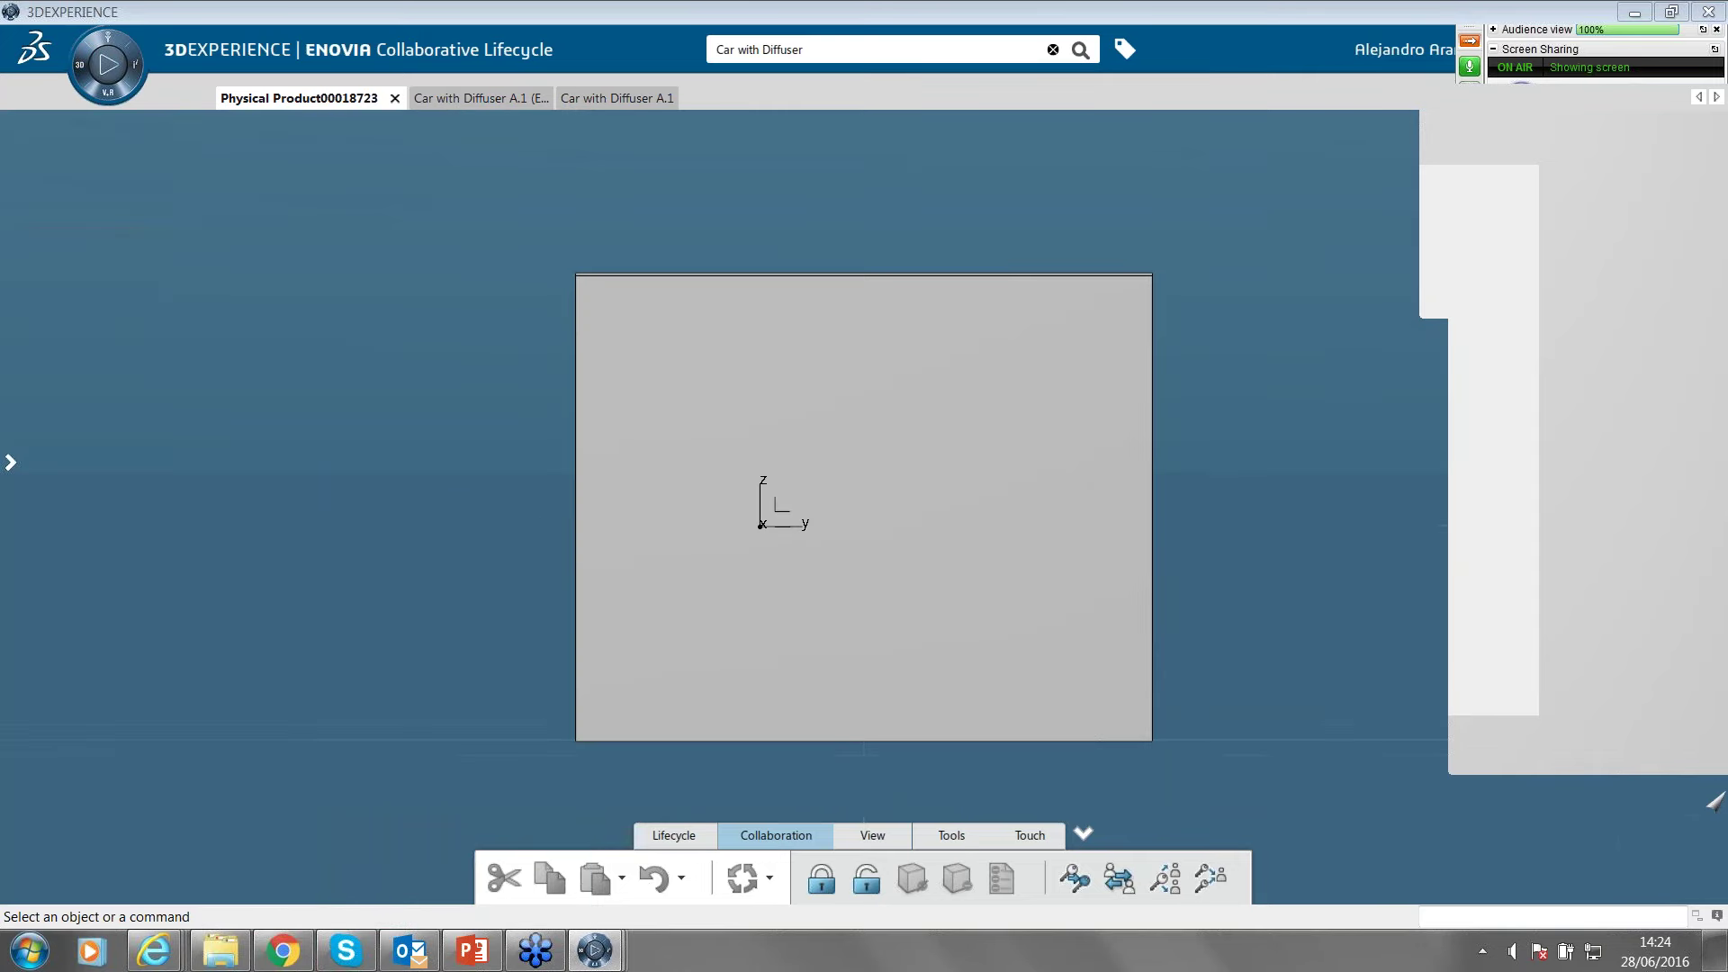
click(110, 79)
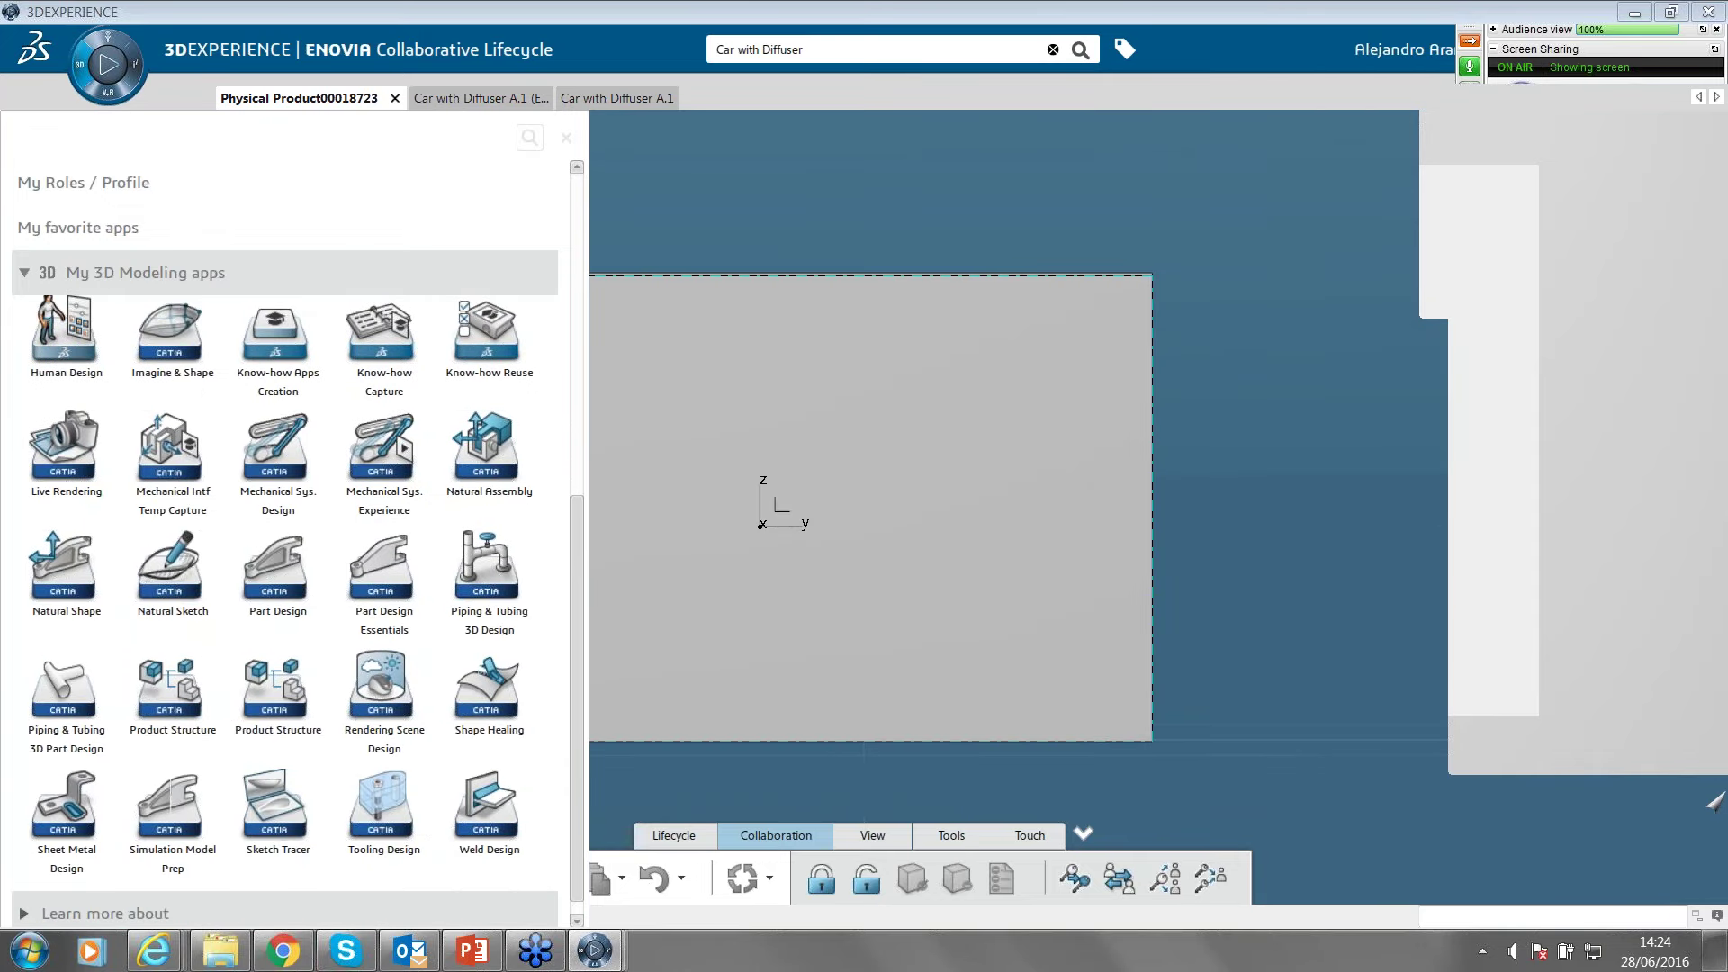
drag(576, 709, 585, 553)
click(290, 501)
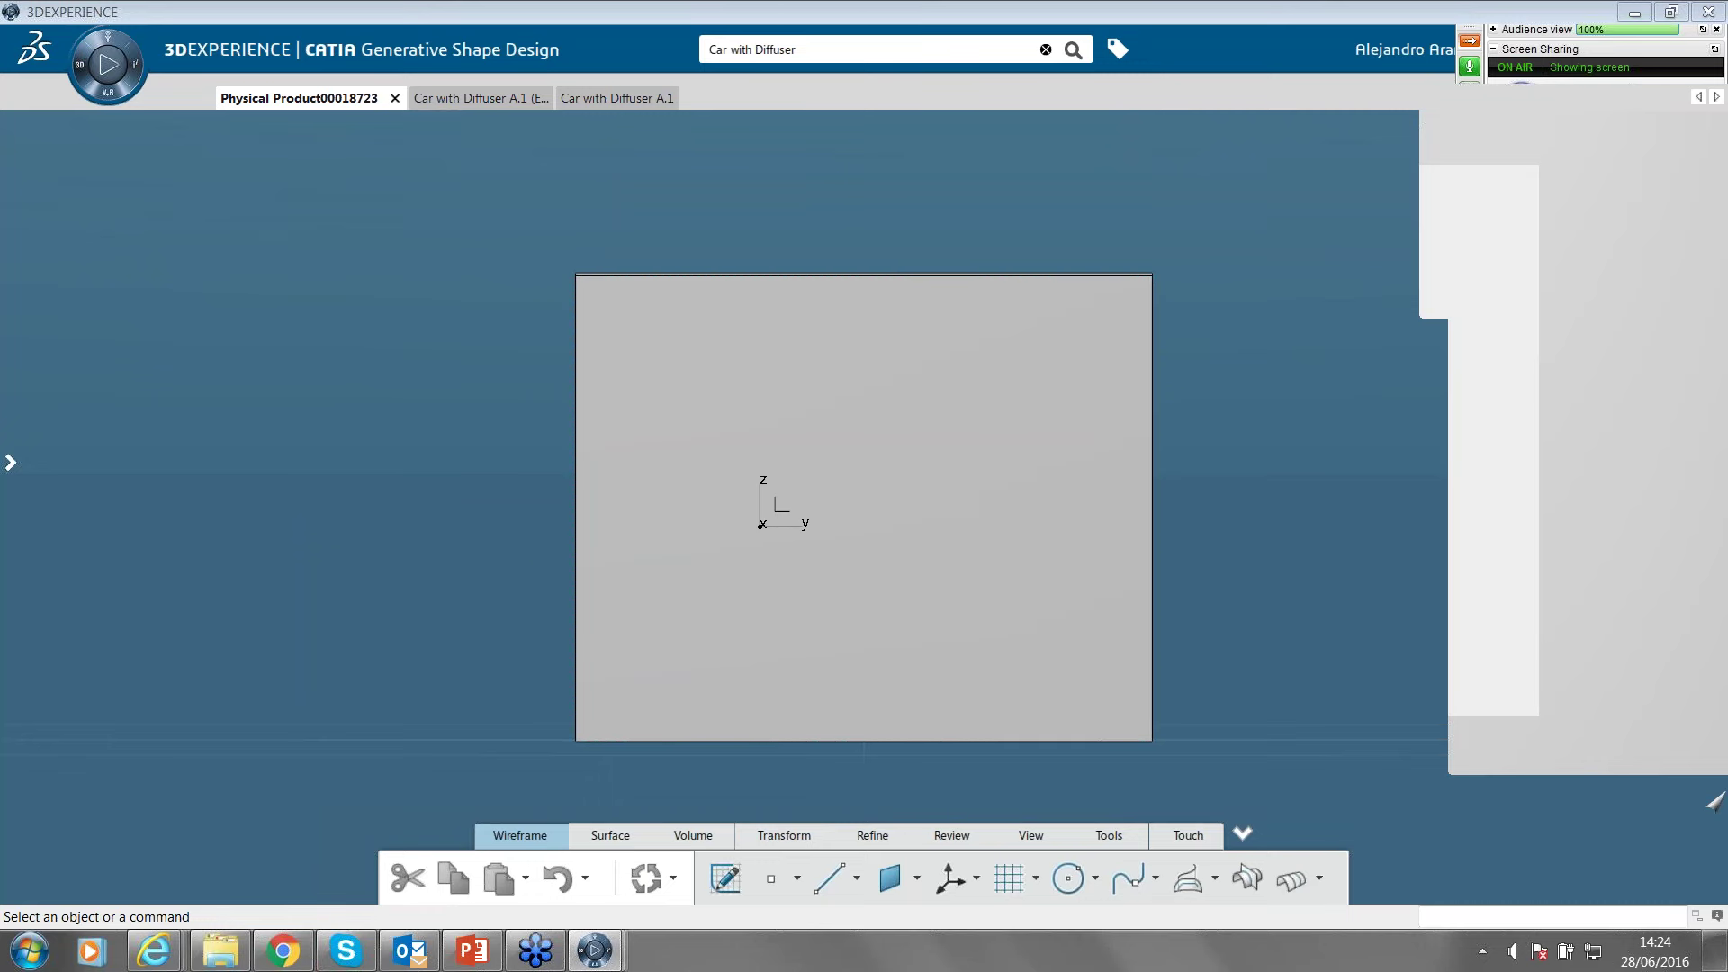
click(602, 836)
click(684, 841)
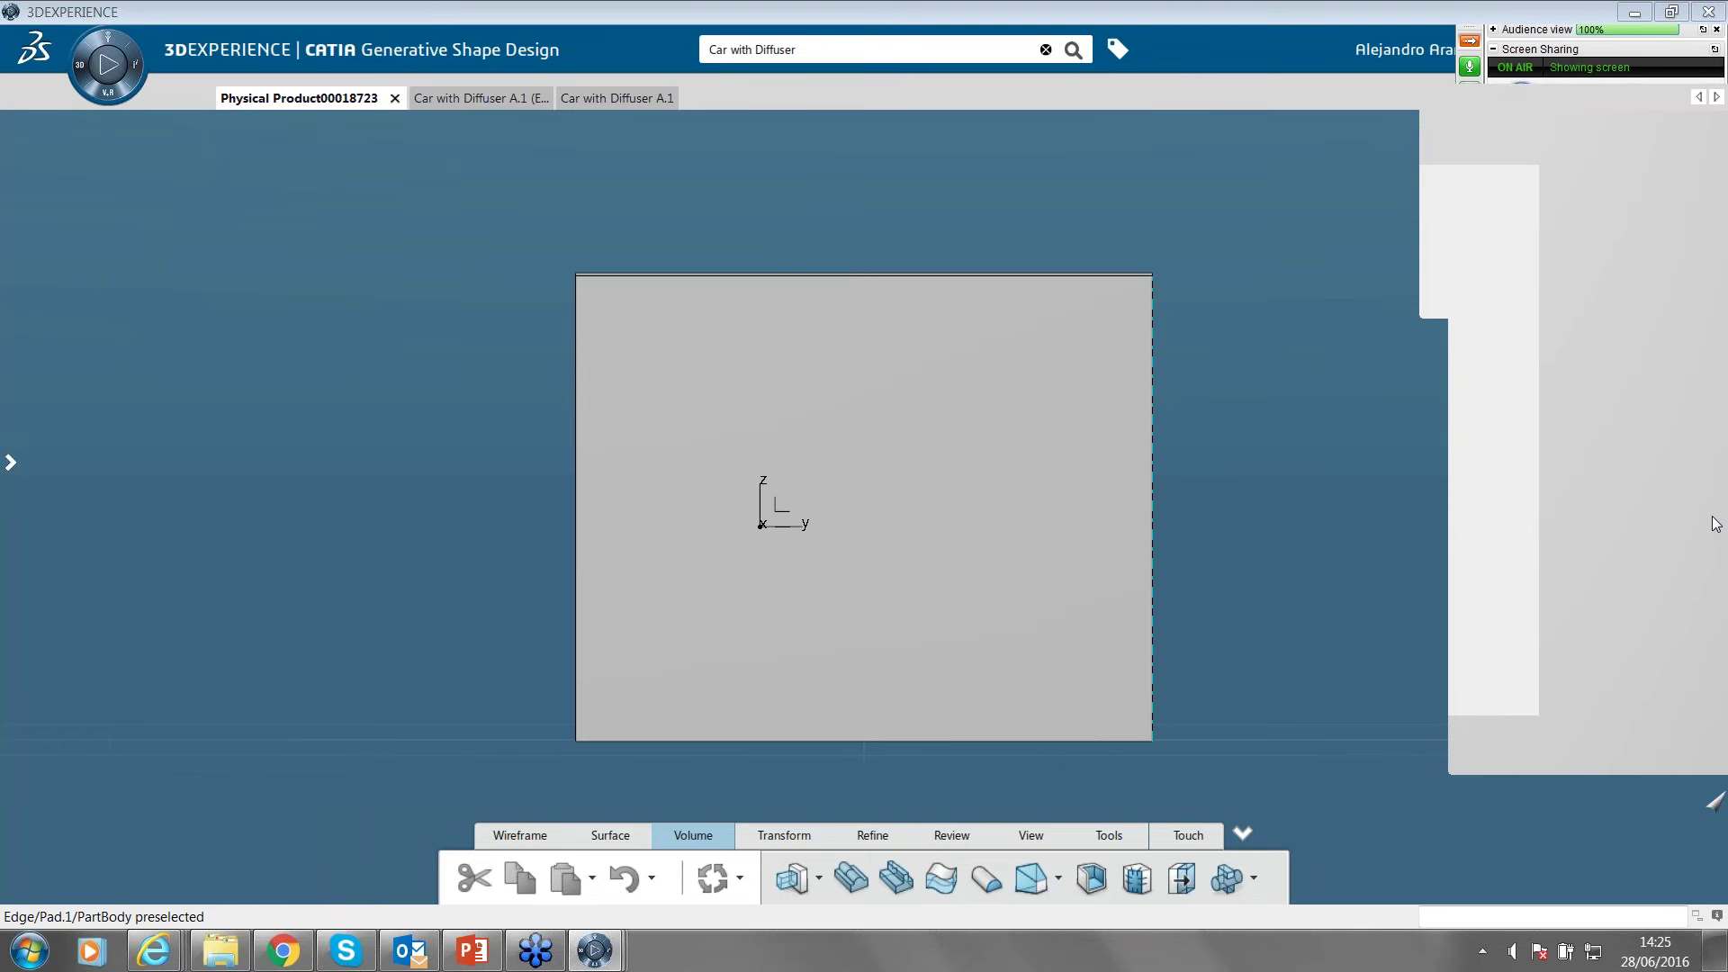
Open the Import dialog, examine the supported file formats, and close it without importing anything.
click(1469, 42)
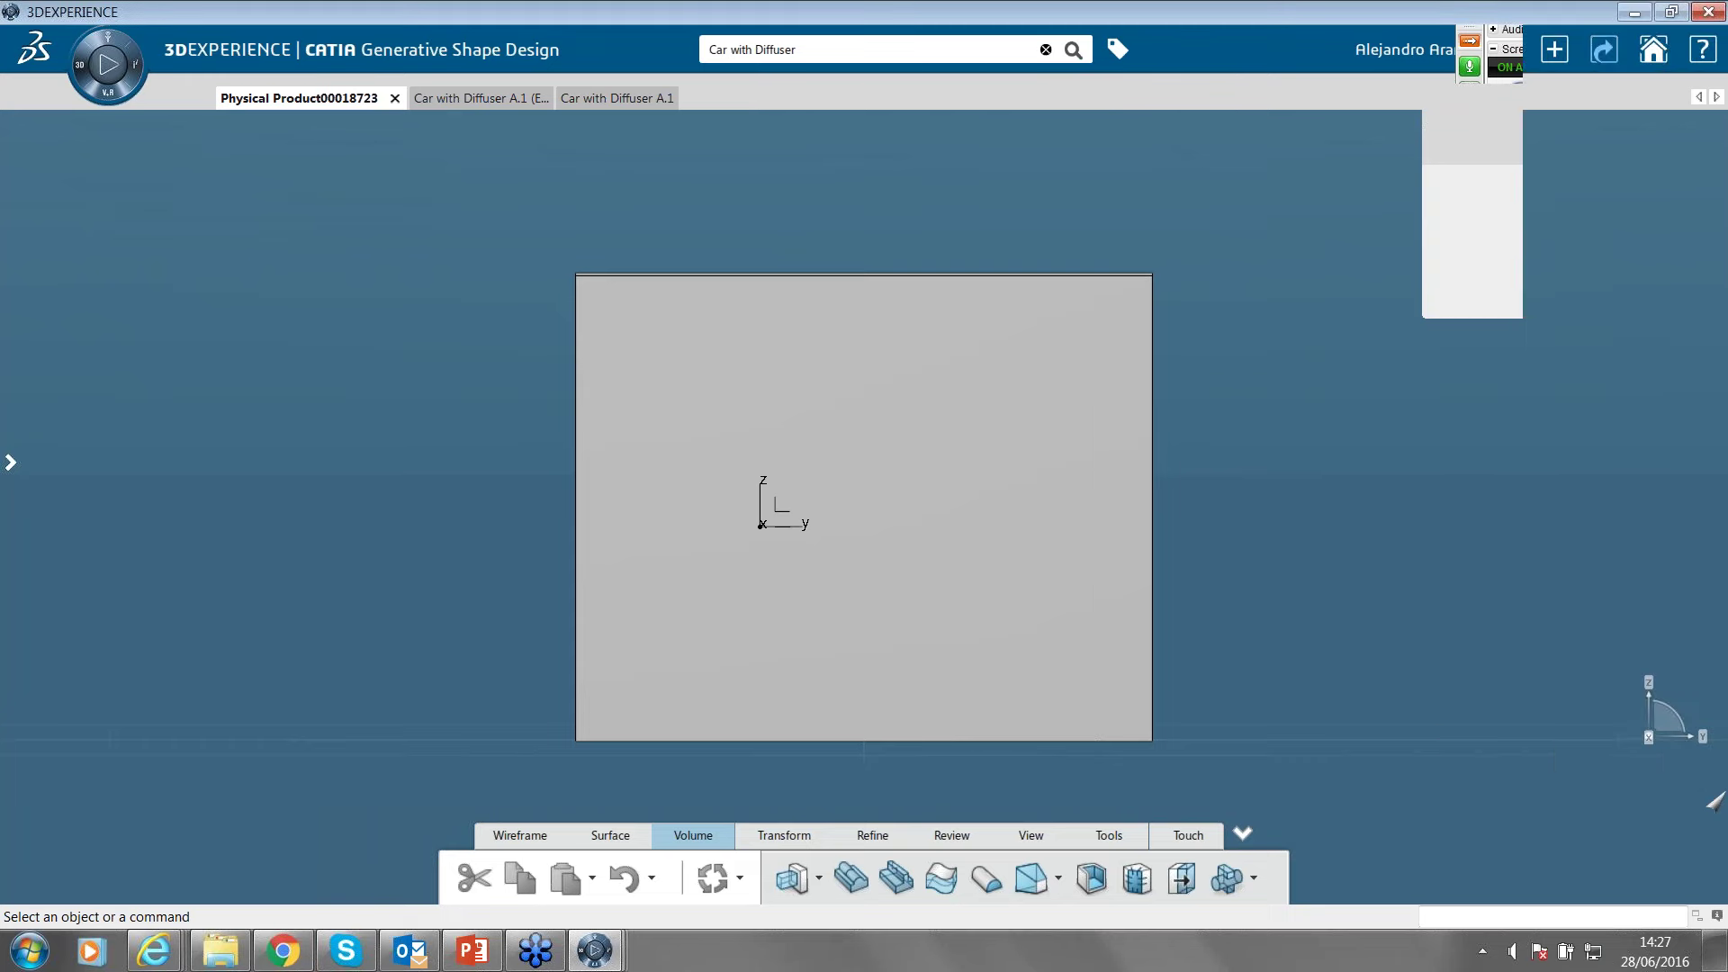
click(1548, 49)
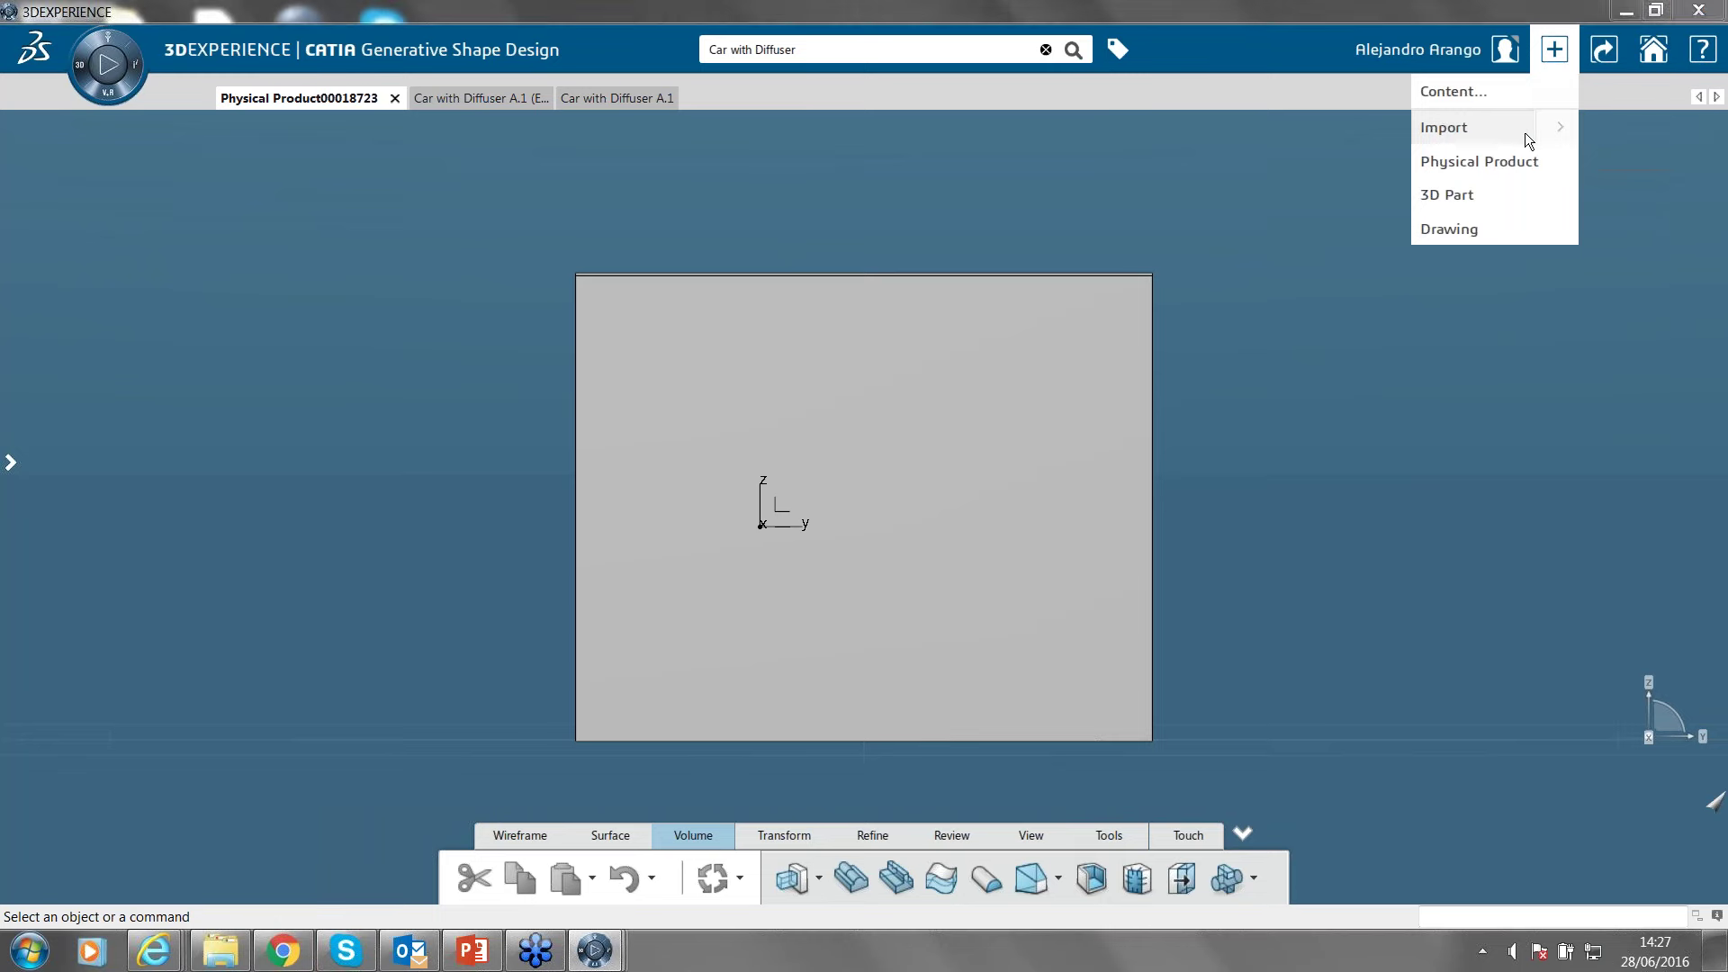
click(1482, 121)
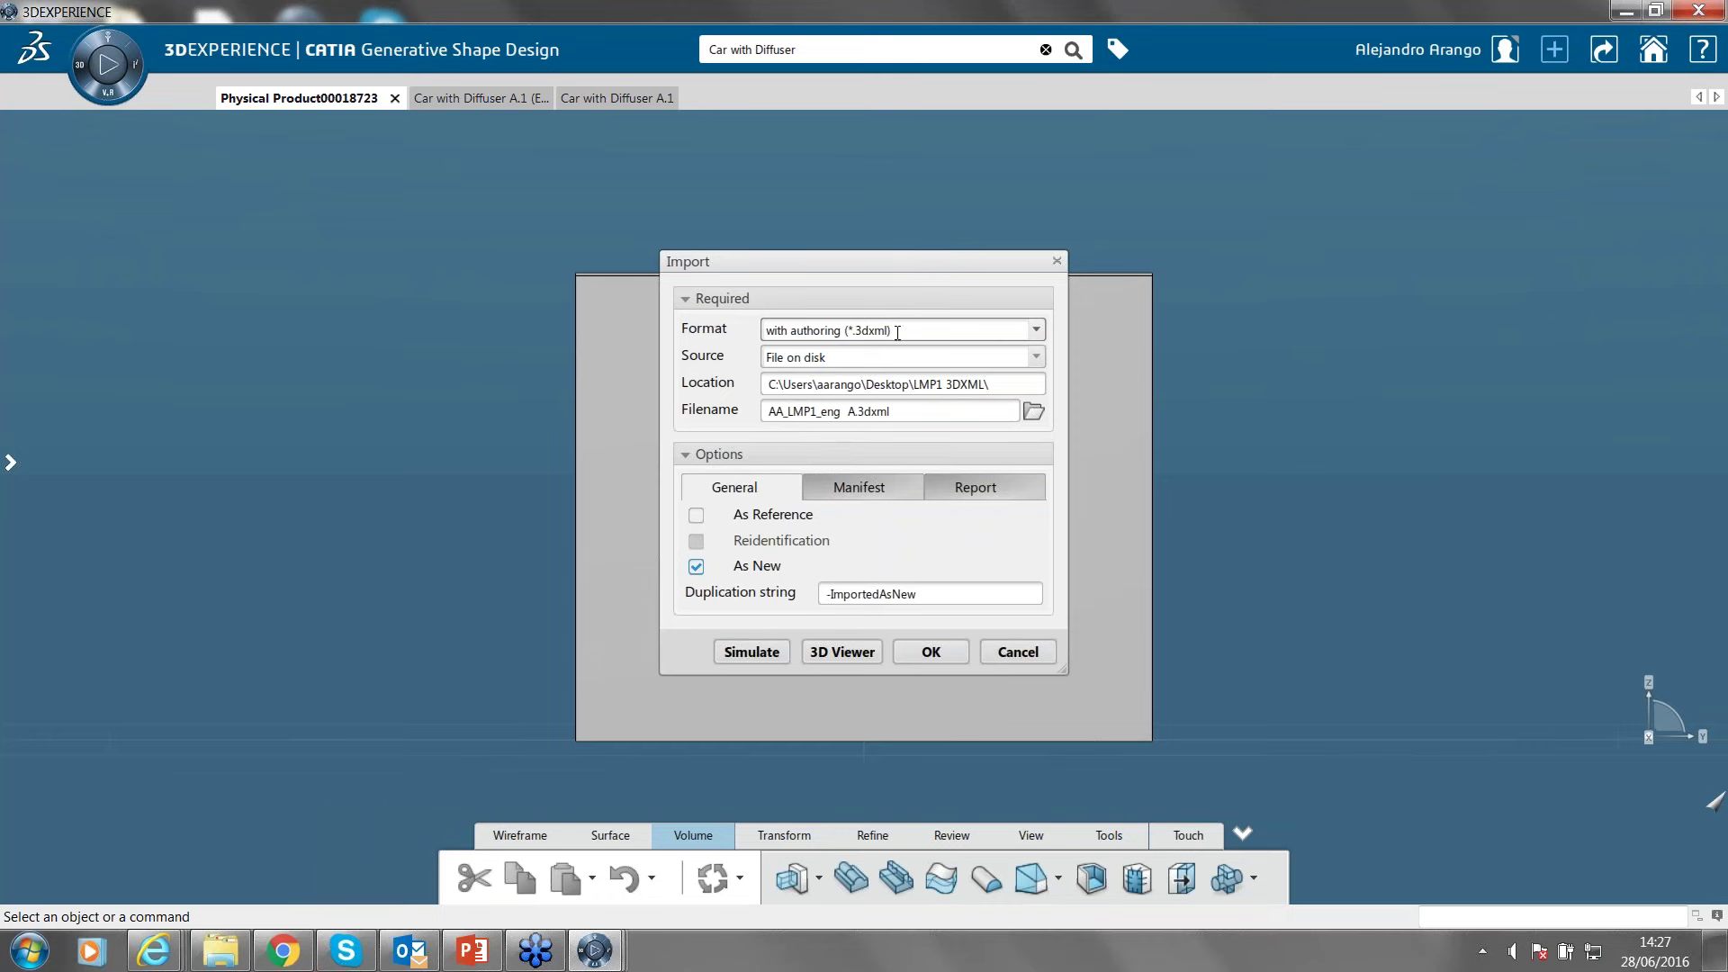
click(1037, 331)
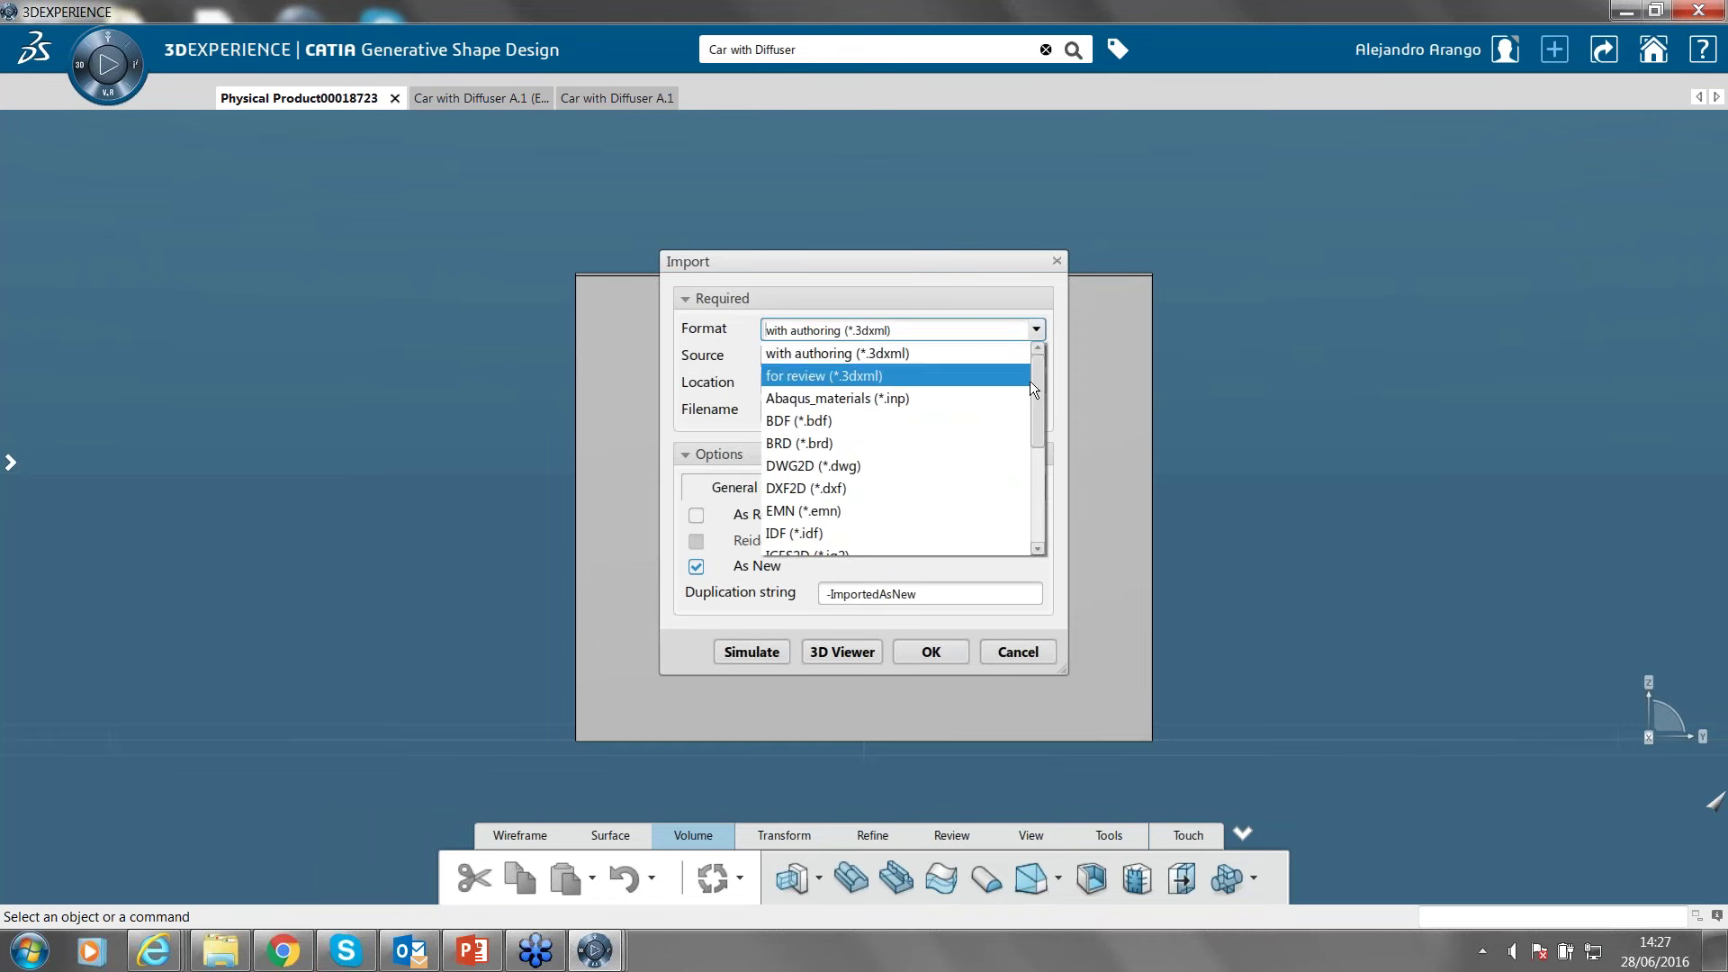
drag(1045, 379, 1040, 509)
click(1058, 338)
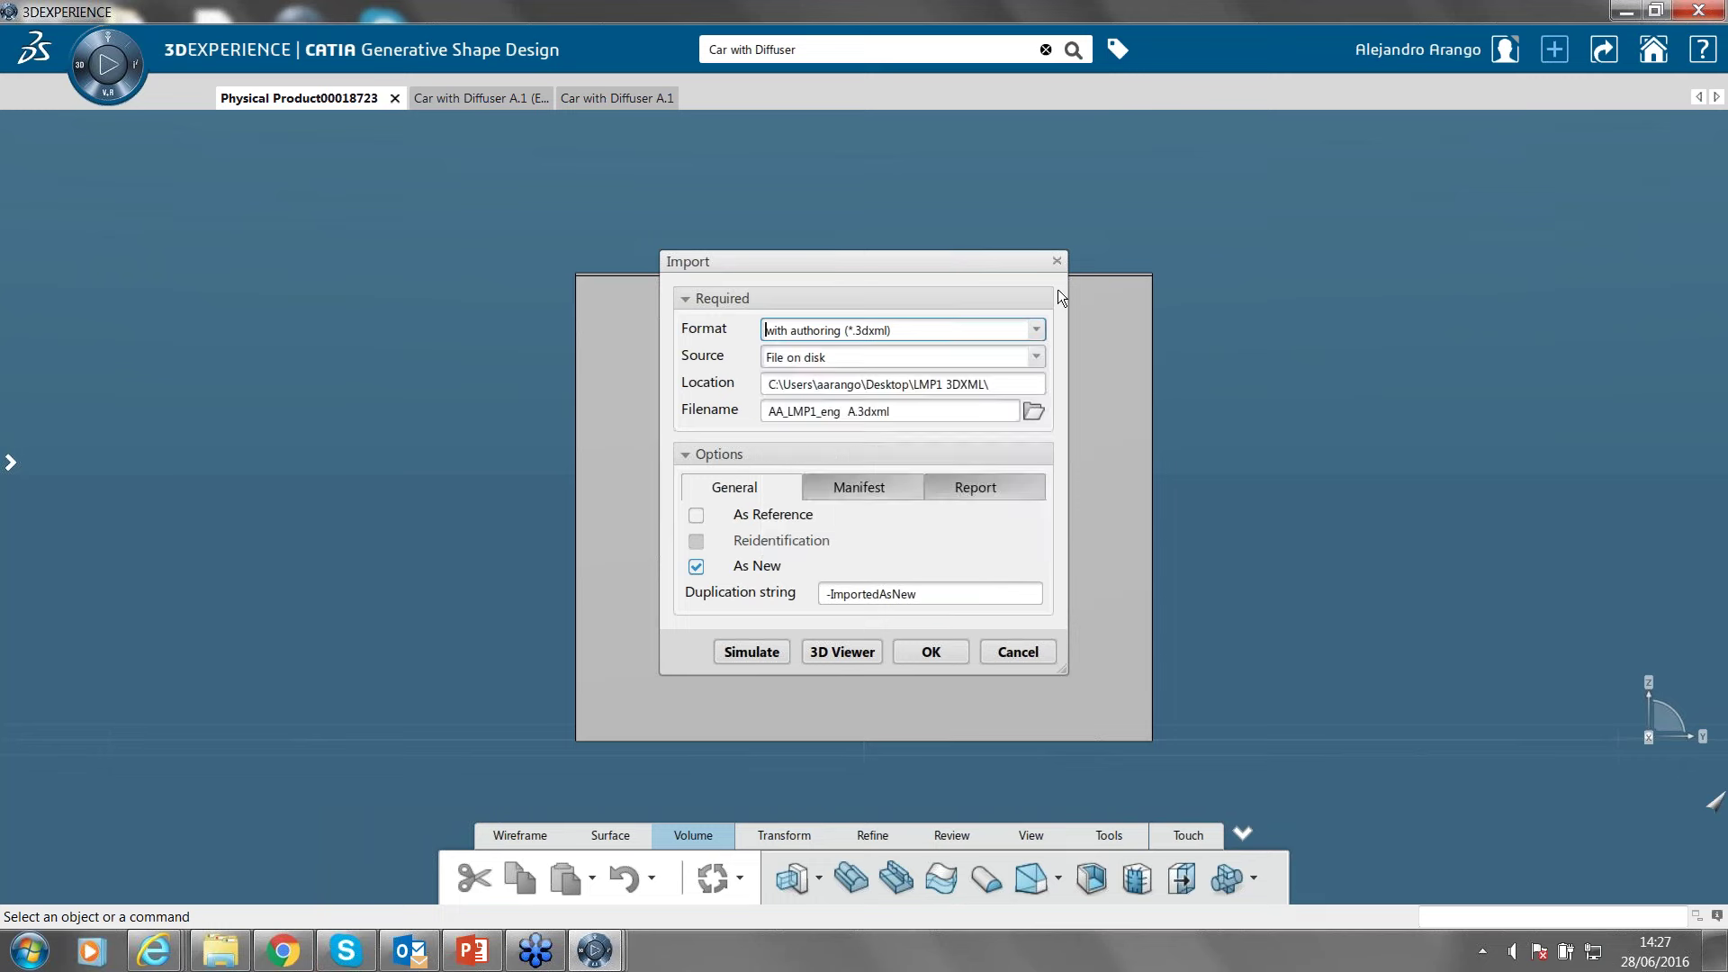
click(1058, 261)
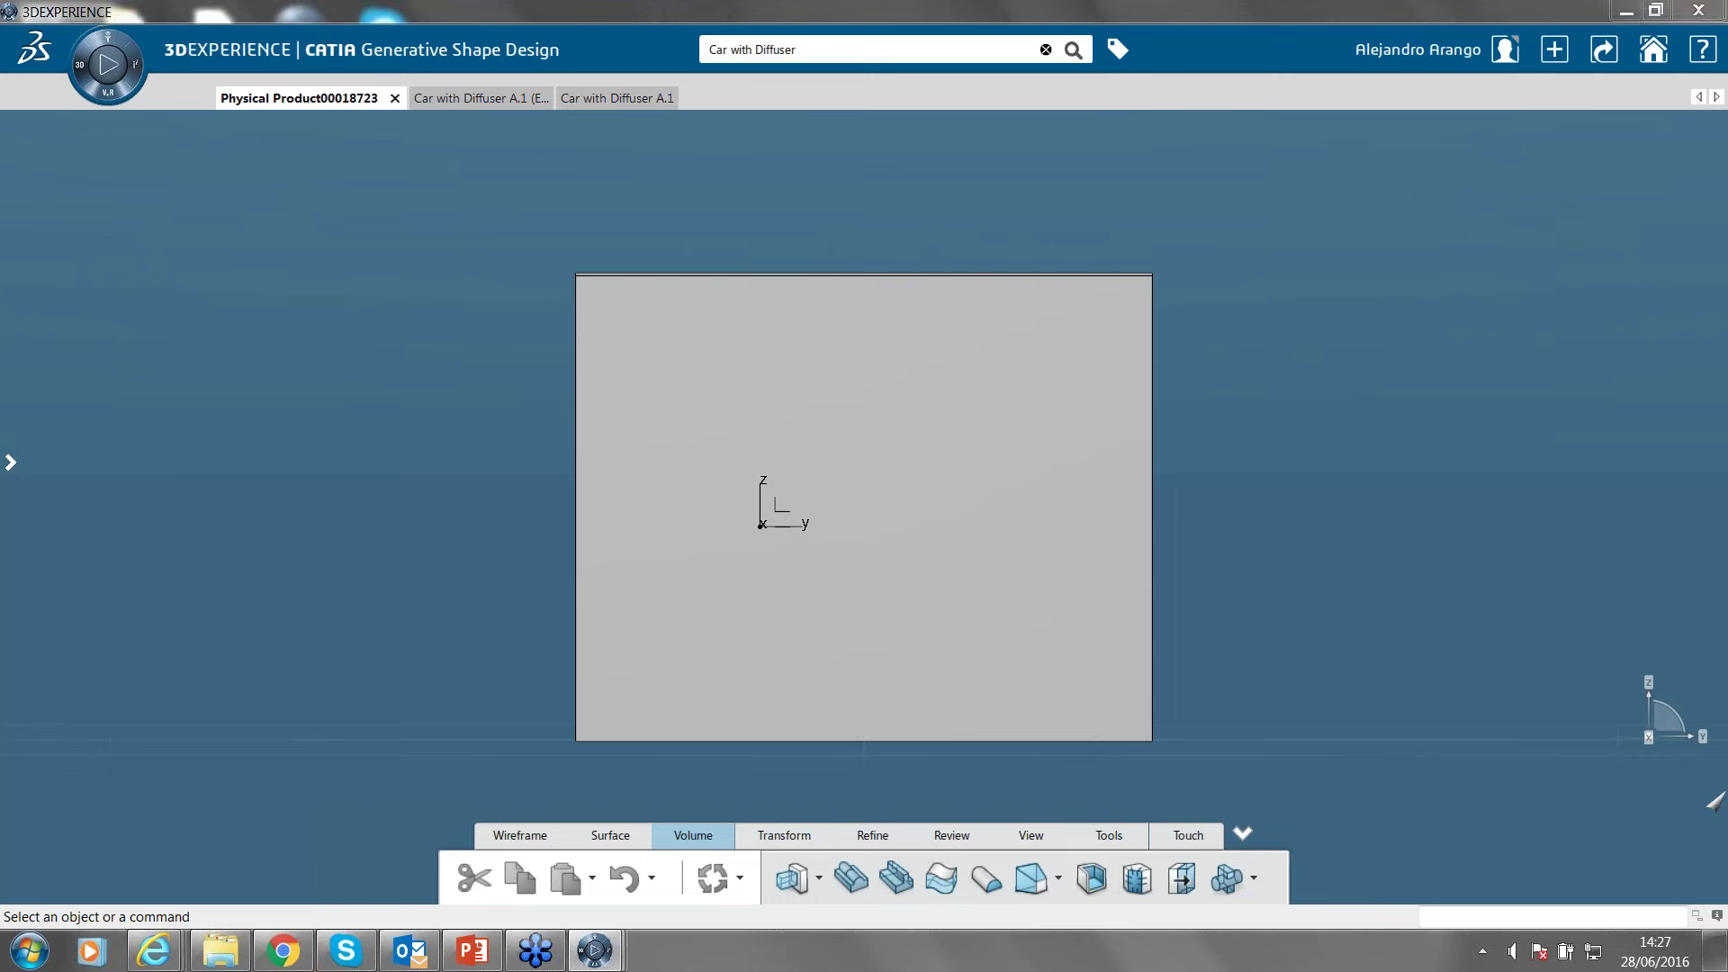
mouse_move(1715, 520)
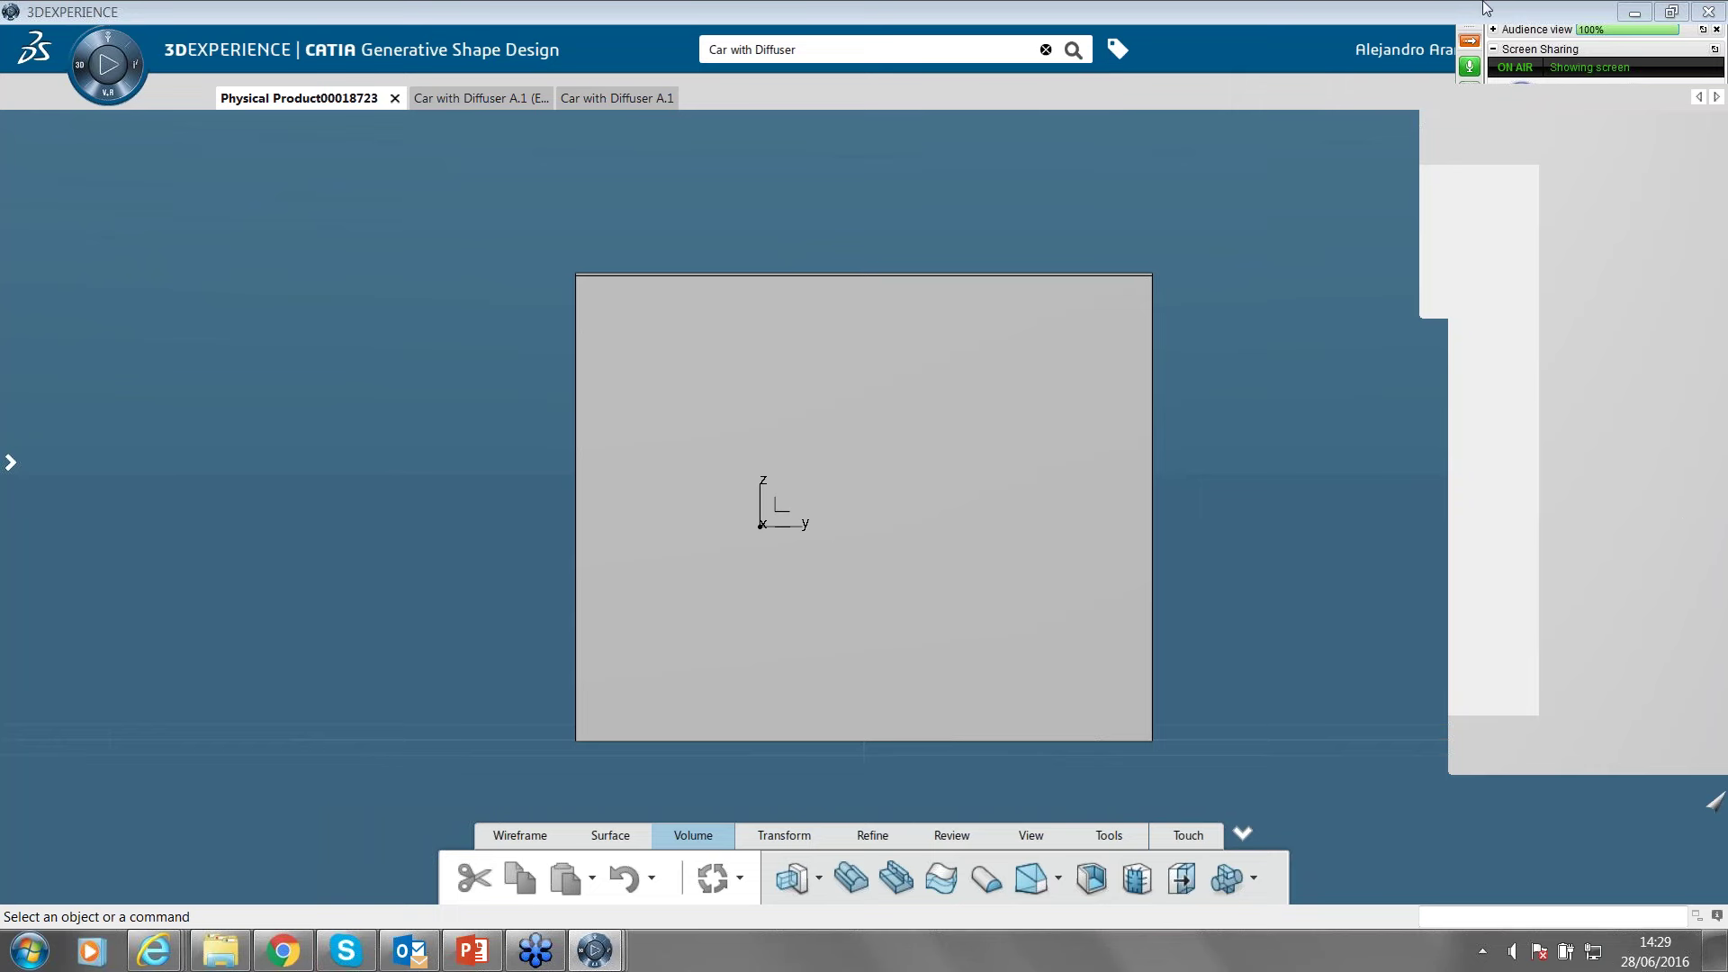
click(1469, 40)
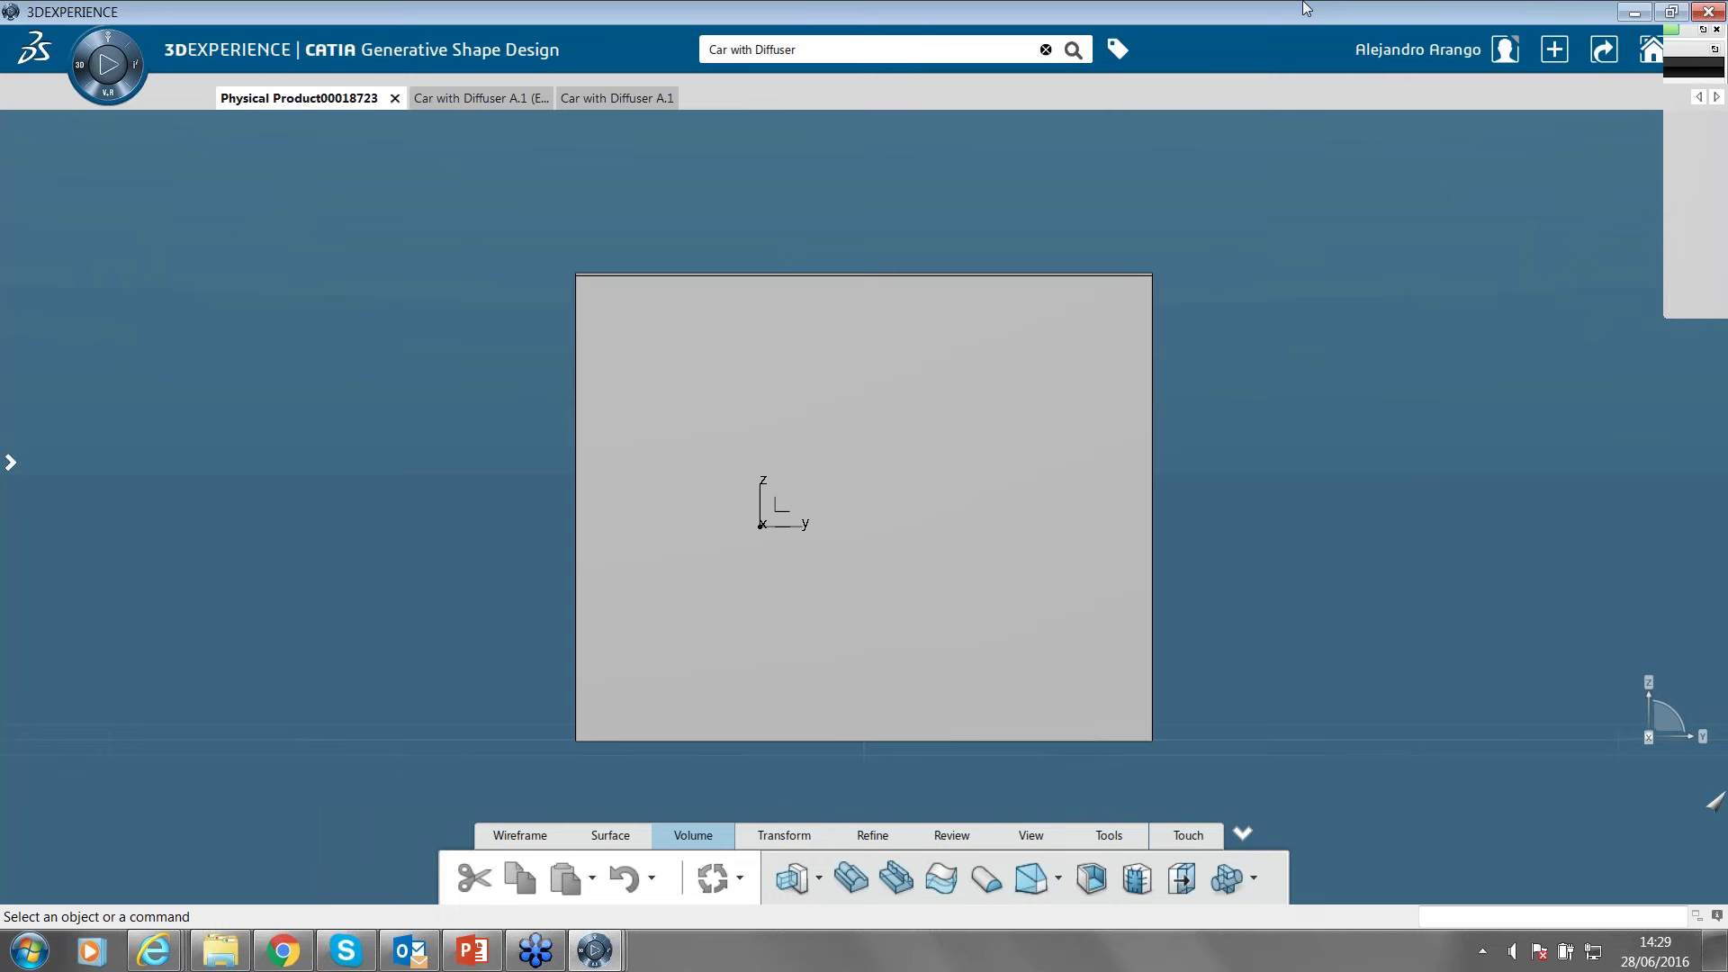
click(1695, 66)
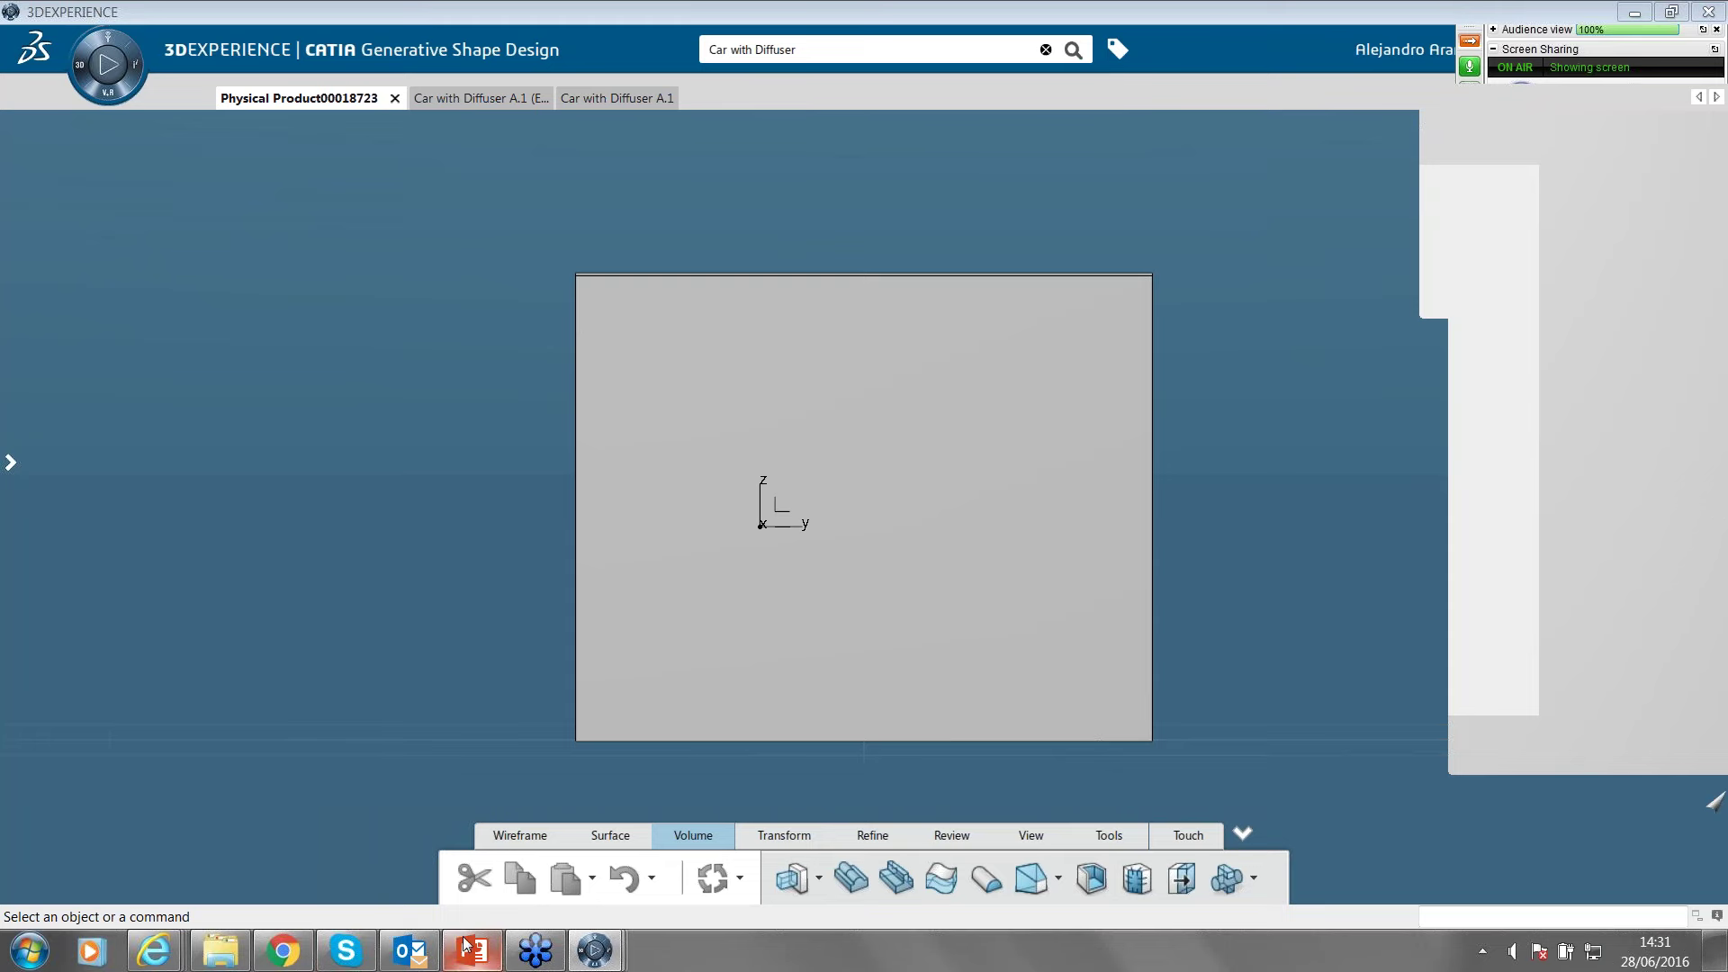
Switch to the PowerPoint presentation Intro to 3DX Widescreen.pptx and display the Next Steps slide.
click(414, 953)
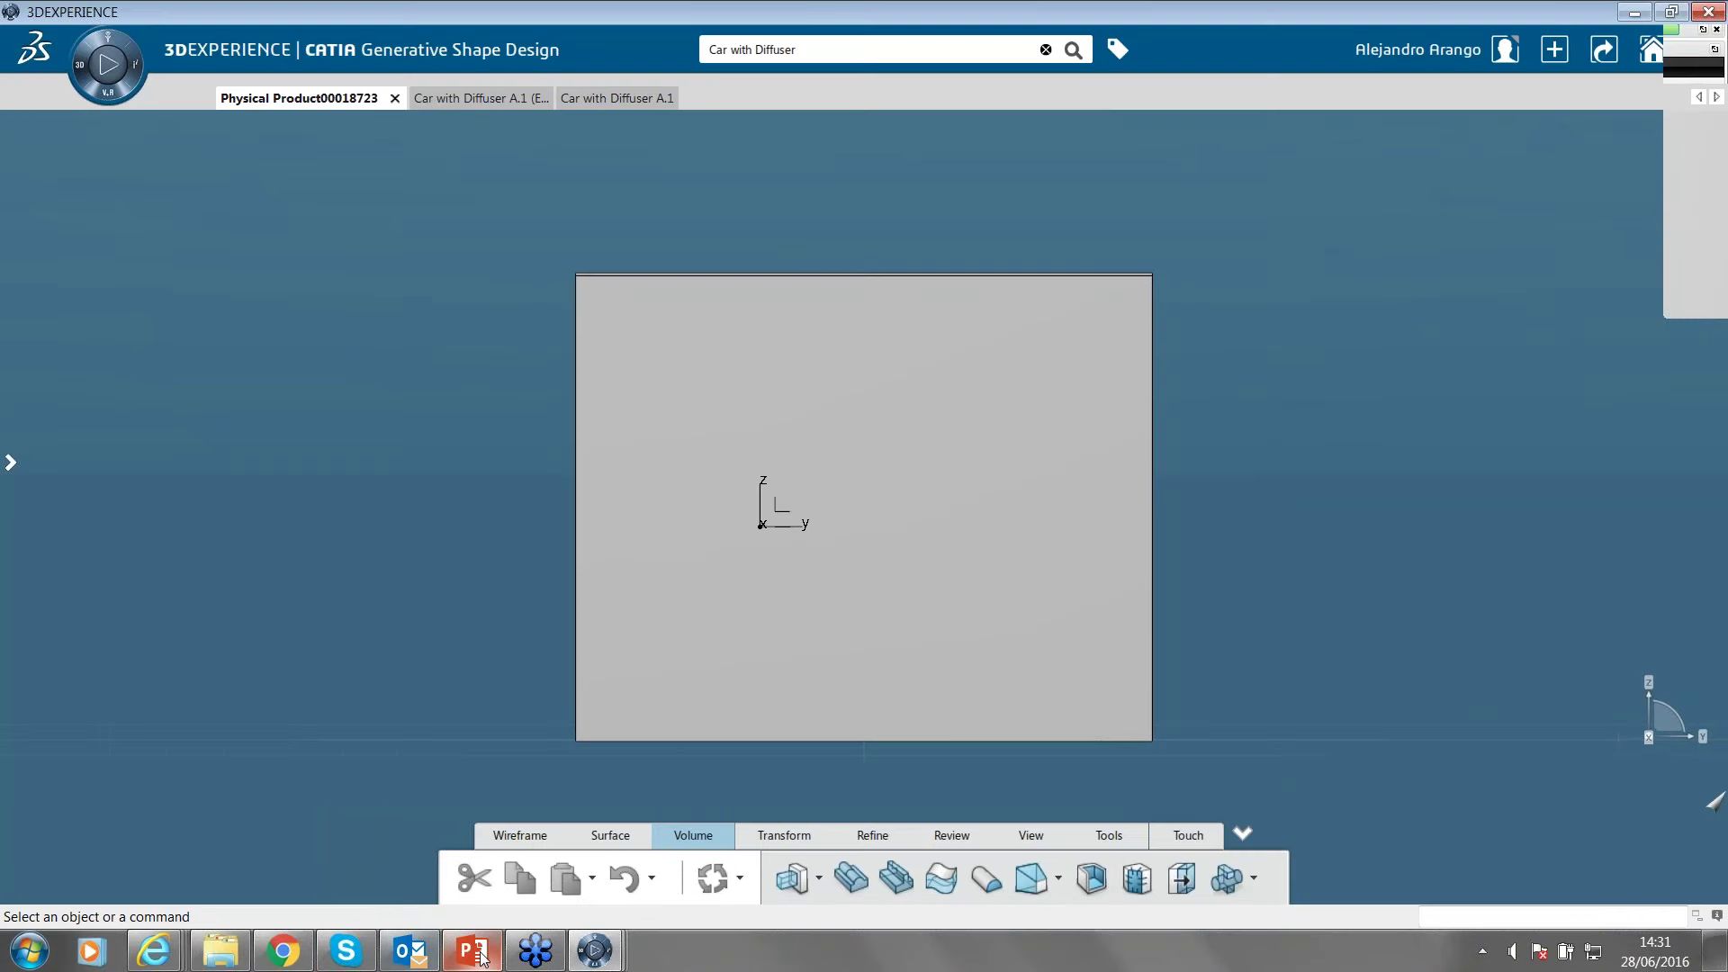
mouse_move(481, 956)
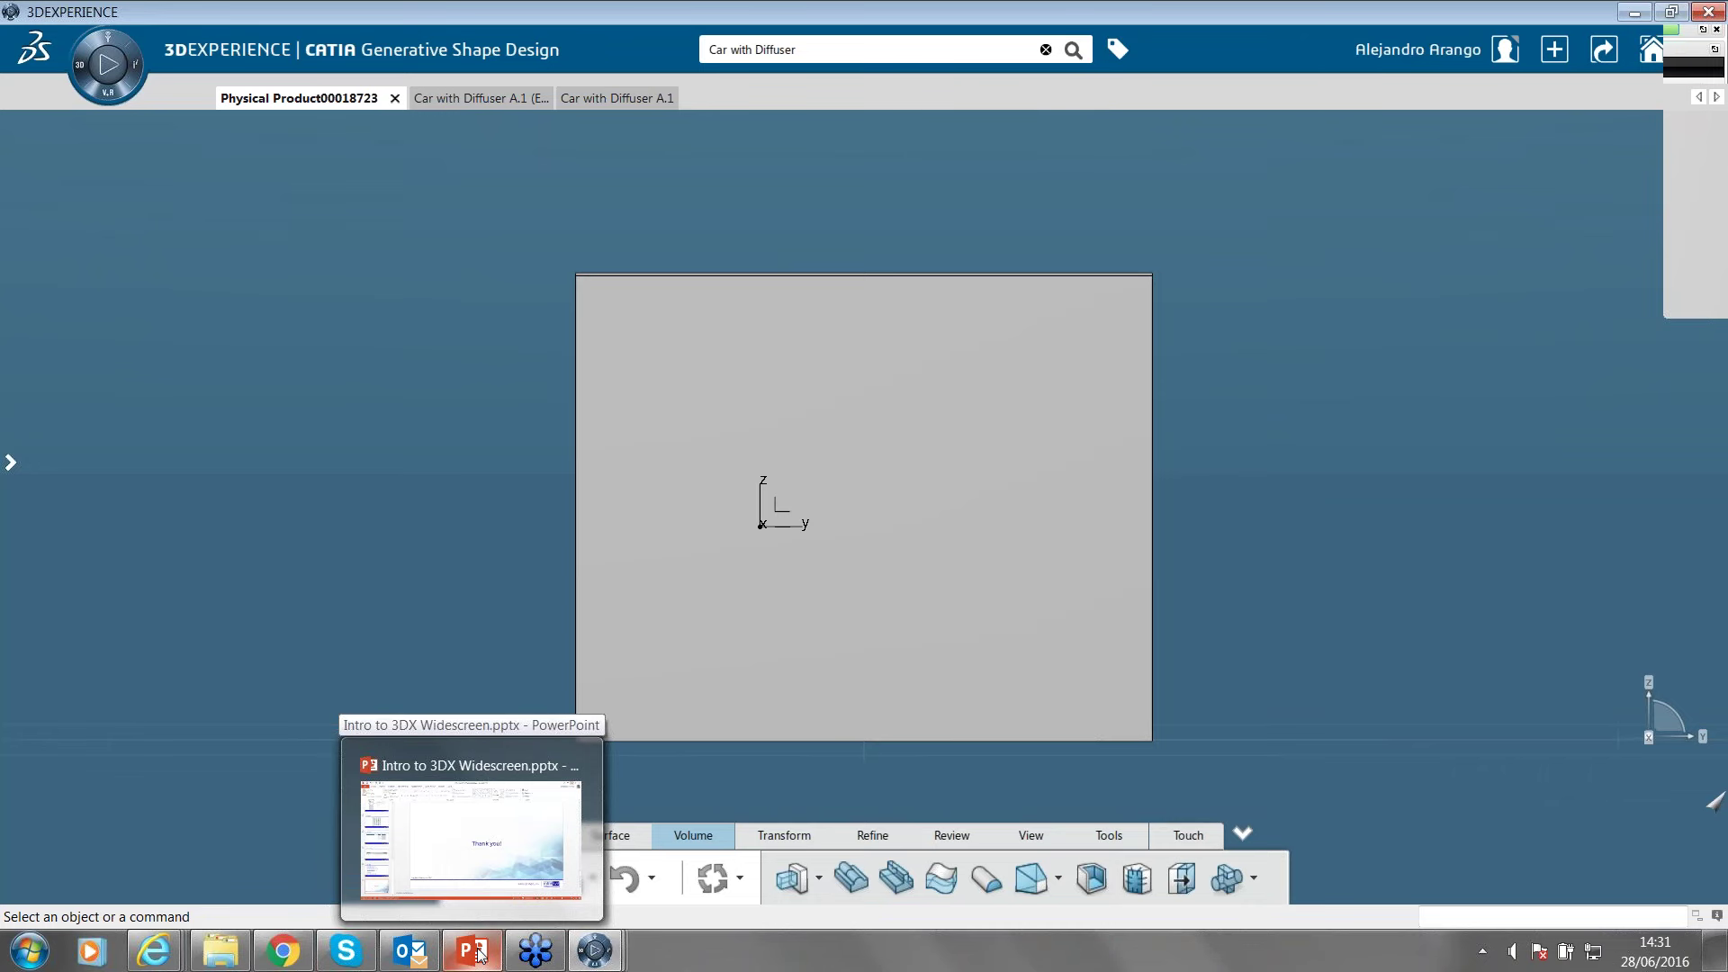
click(474, 952)
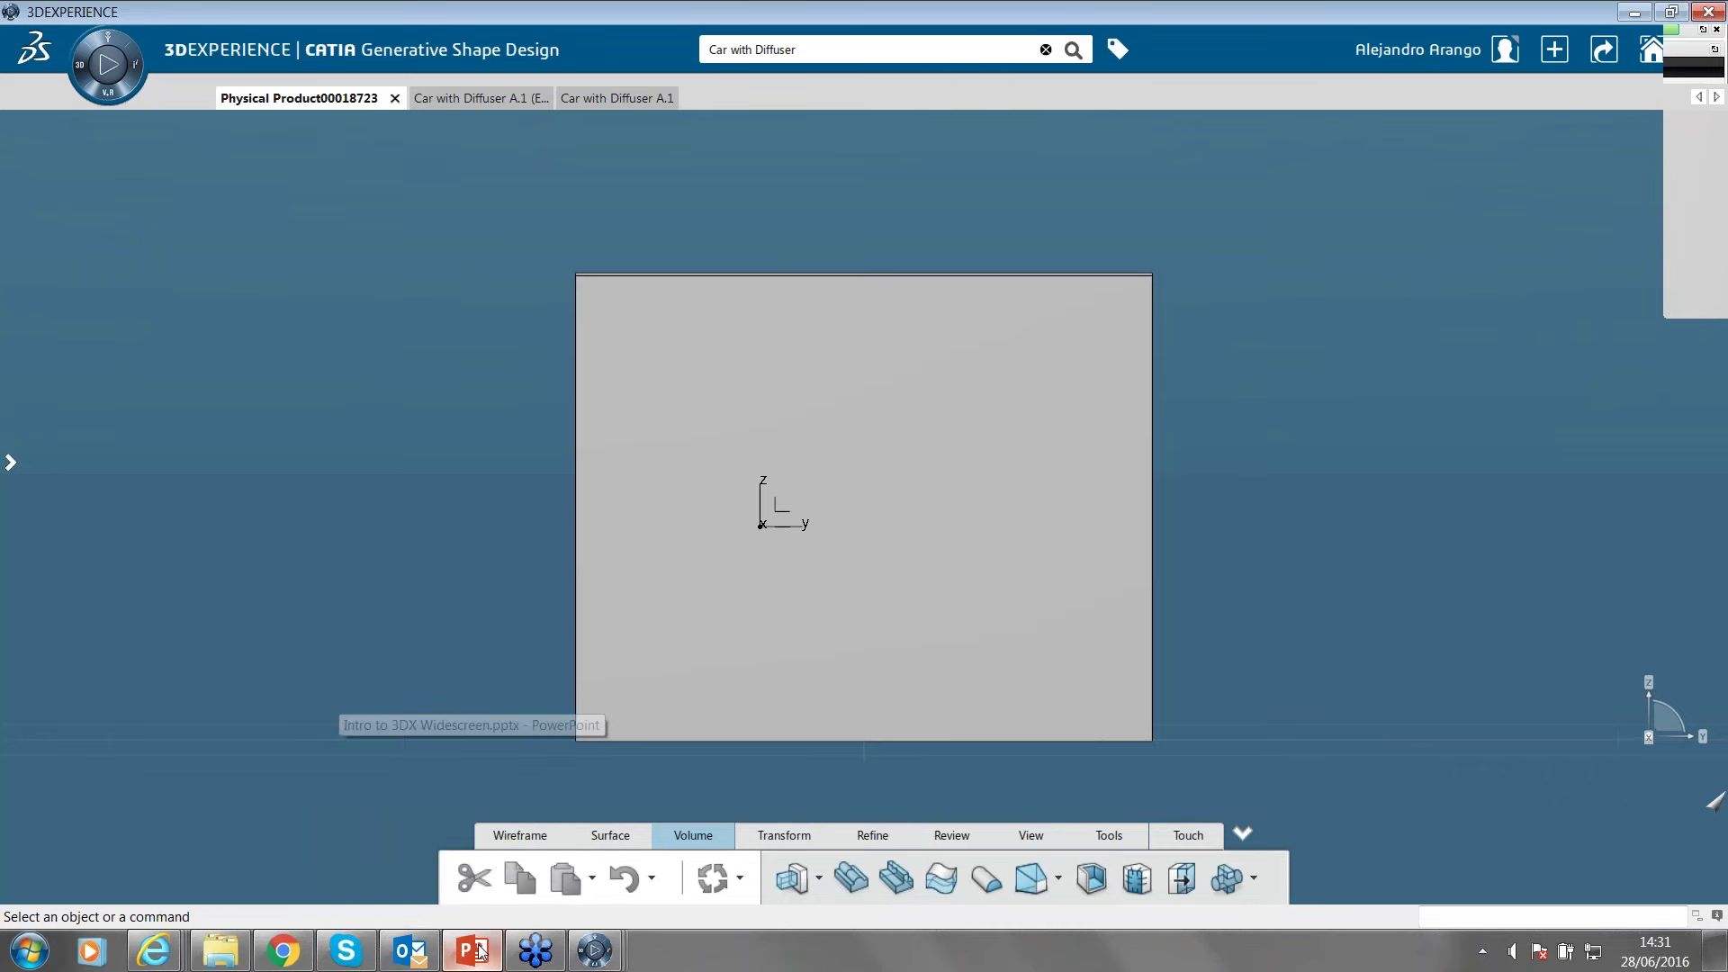
click(174, 683)
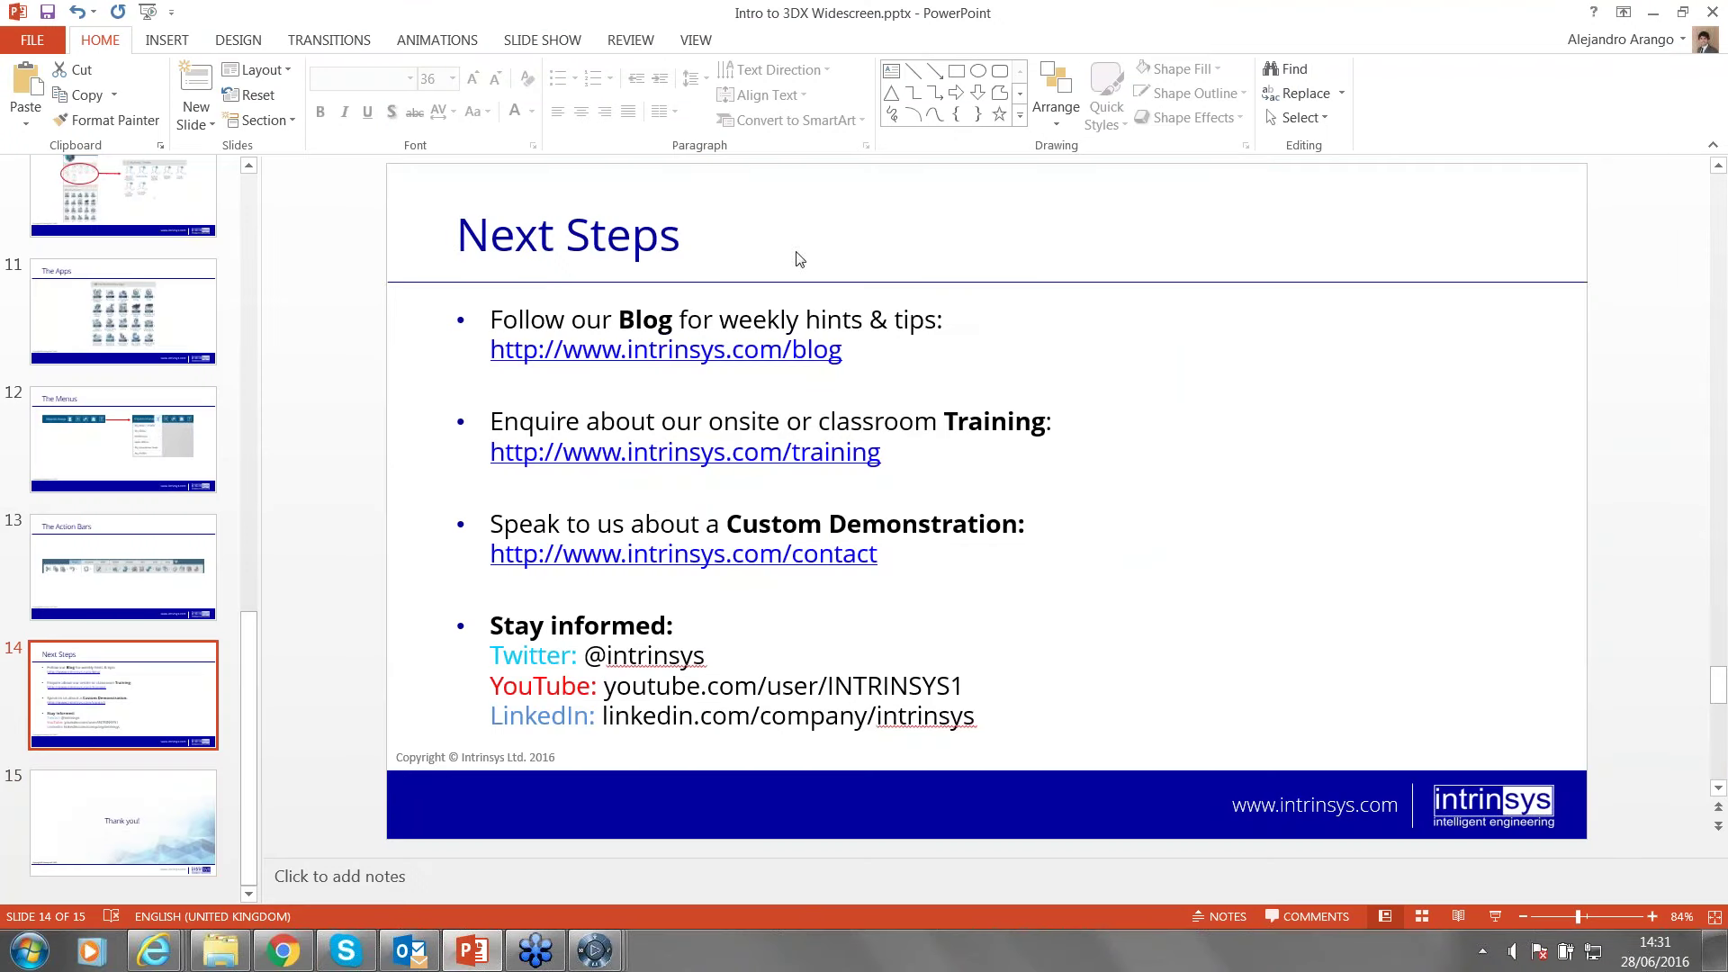